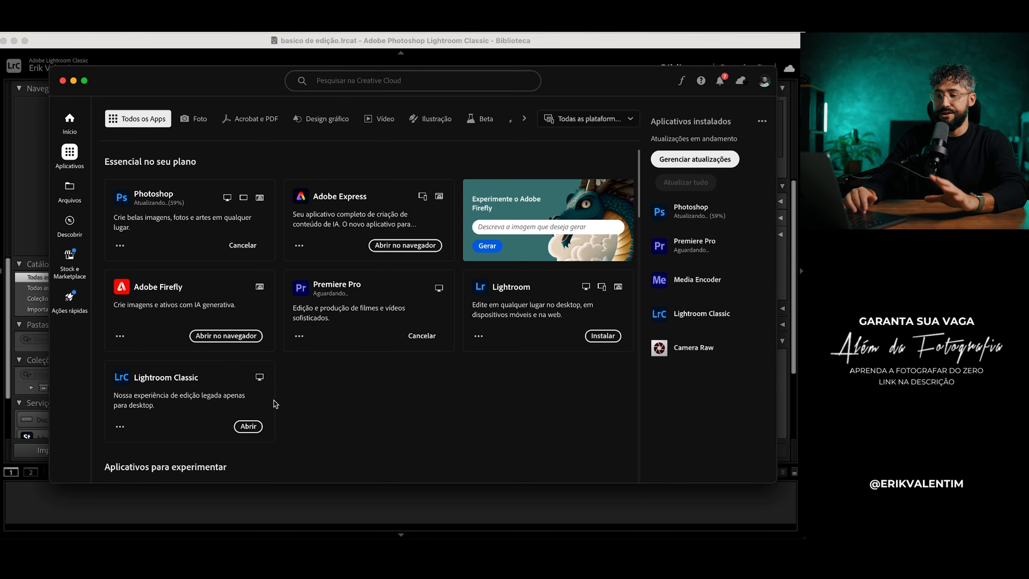
# Minimize the Creative Cloud window and look over the photo import window without importing anything
pyautogui.click(74, 80)
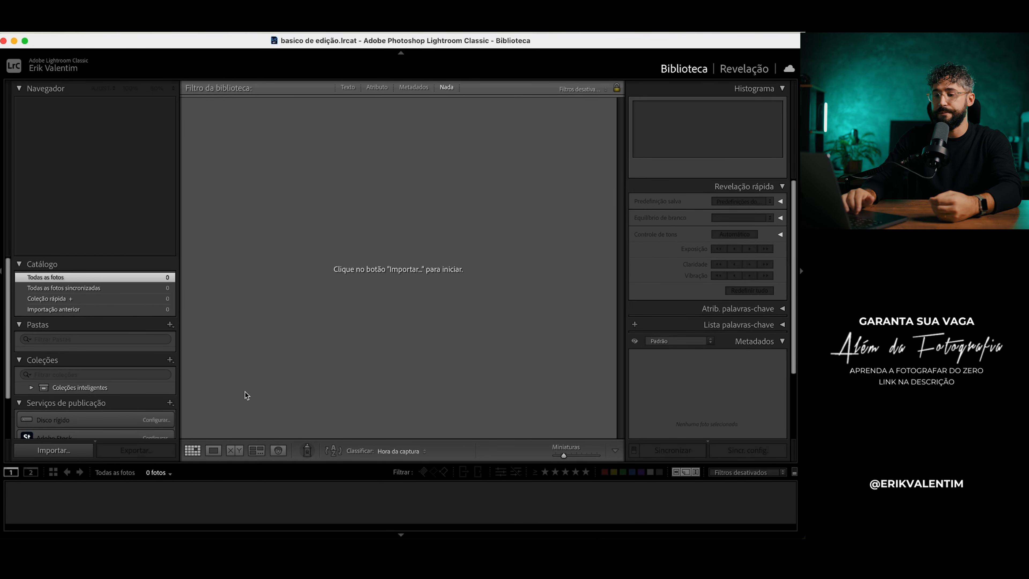
pyautogui.click(63, 453)
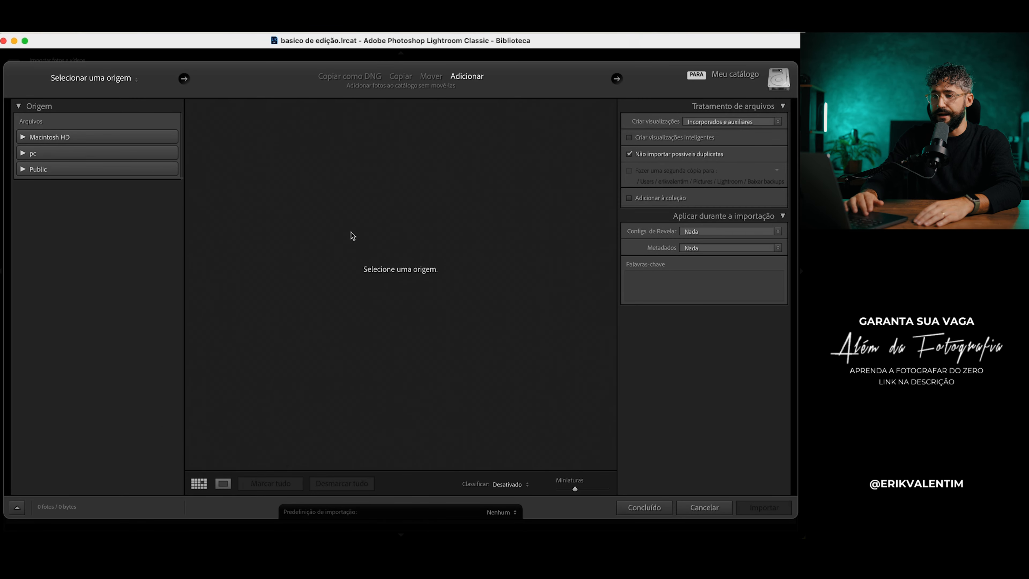
pyautogui.press('Escape')
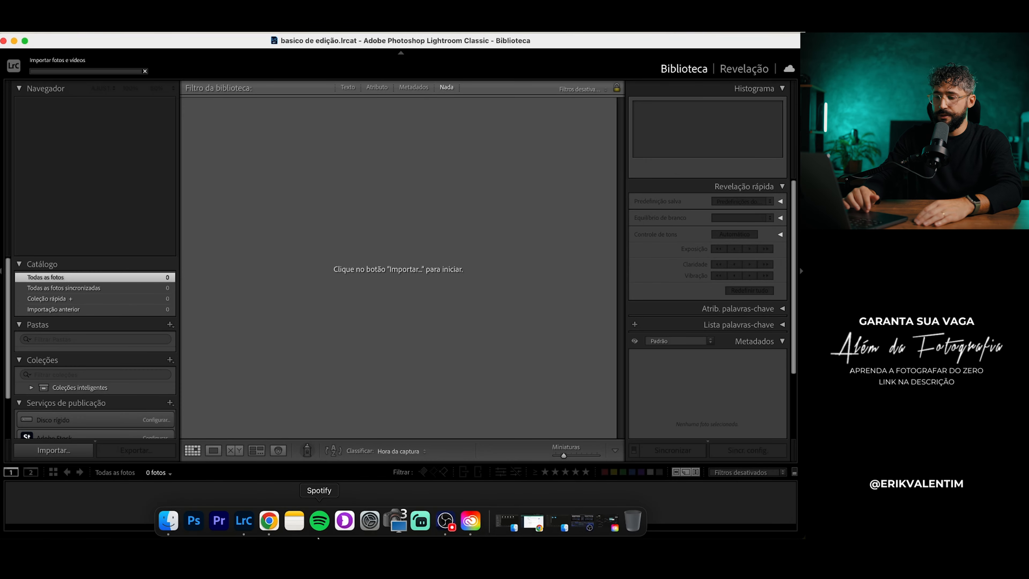
# Import all eight CR3 photos from the raw folder into the catalog with smart previews enabled
pyautogui.click(160, 529)
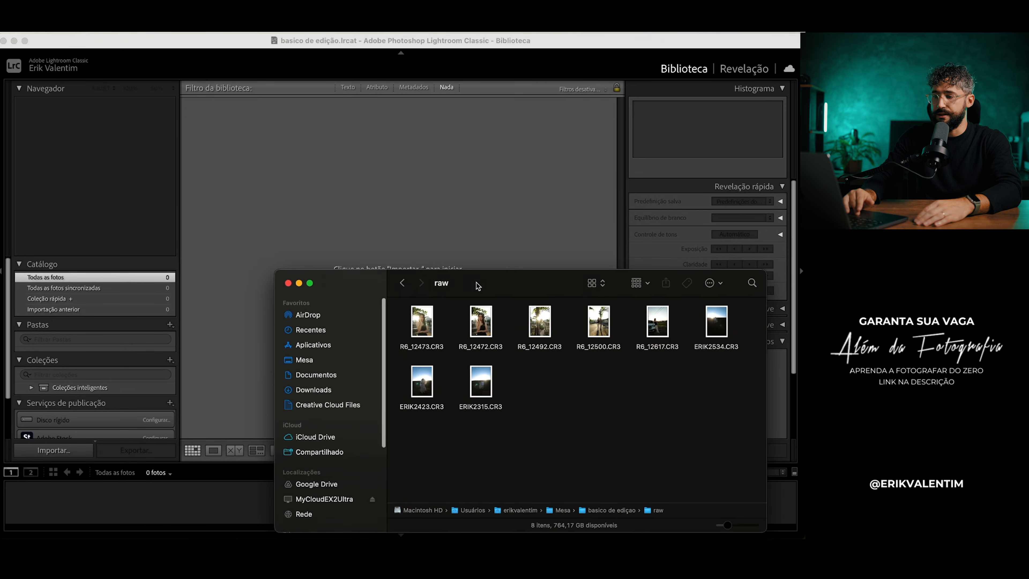
pyautogui.moveTo(477, 282); pyautogui.dragTo(338, 97)
pyautogui.click(265, 98)
pyautogui.moveTo(402, 86); pyautogui.dragTo(273, 67)
pyautogui.moveTo(211, 127); pyautogui.dragTo(544, 187)
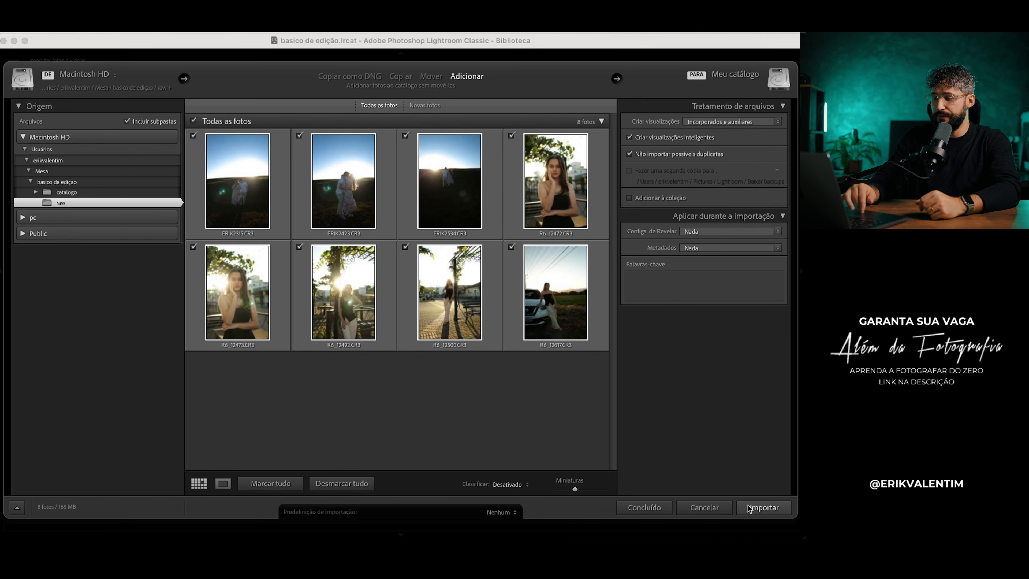
pyautogui.click(756, 509)
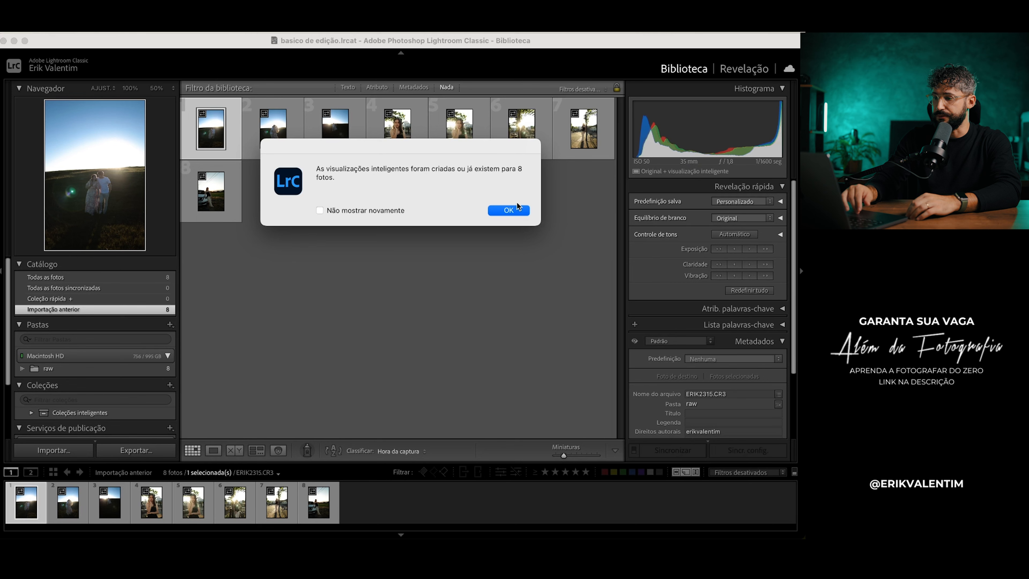
pyautogui.click(512, 210)
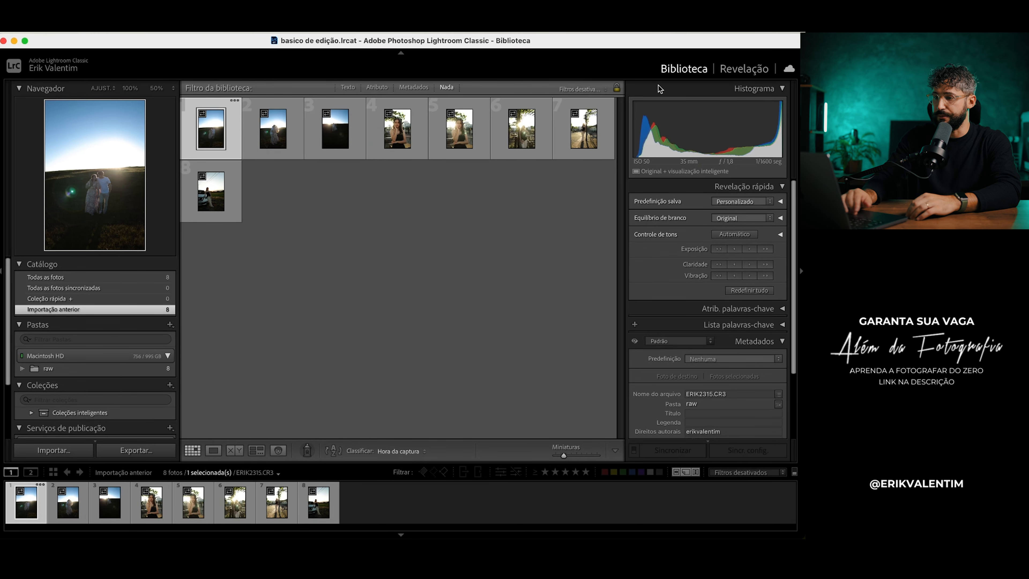
# Browse the imported photos in the library grid and enlarge the thumbnails to two per row
pyautogui.press('Right')
pyautogui.press('Right')
pyautogui.press('Right')
pyautogui.press('Right')
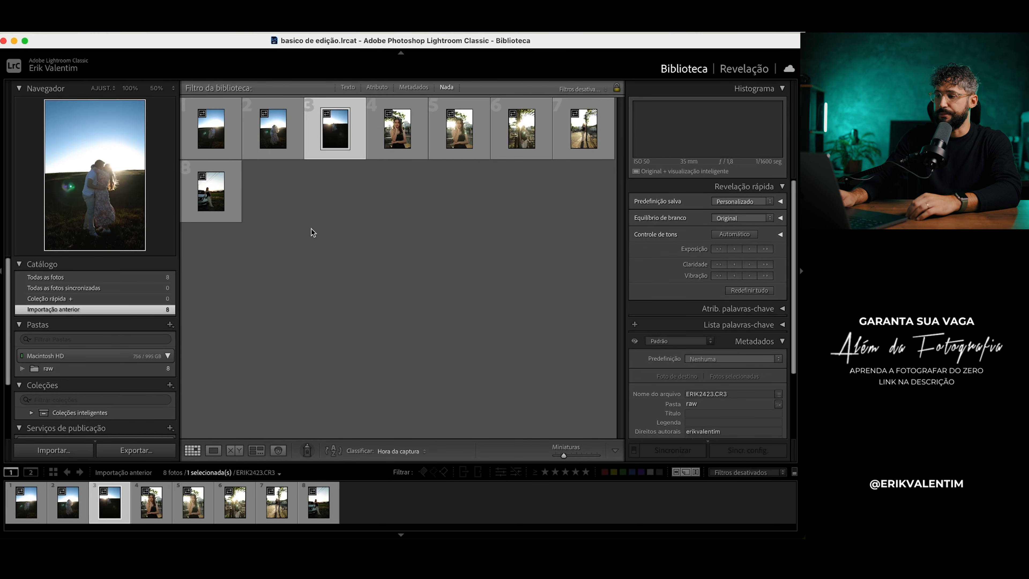
pyautogui.press('Right')
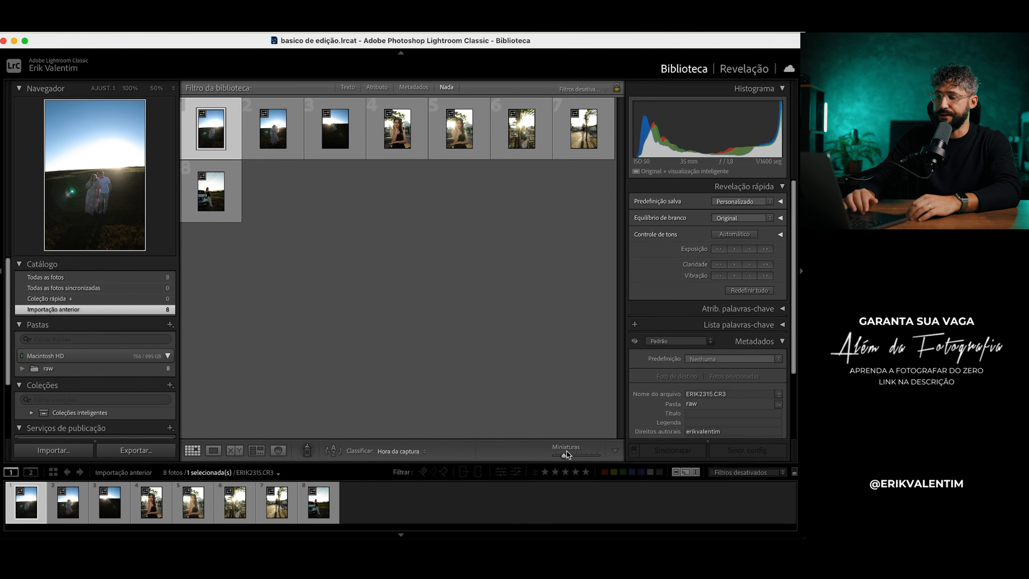
pyautogui.moveTo(567, 455)
pyautogui.mouseDown()
pyautogui.moveTo(601, 454)
pyautogui.moveTo(566, 456)
pyautogui.moveTo(593, 458)
pyautogui.moveTo(574, 456)
pyautogui.moveTo(584, 455)
pyautogui.mouseUp()
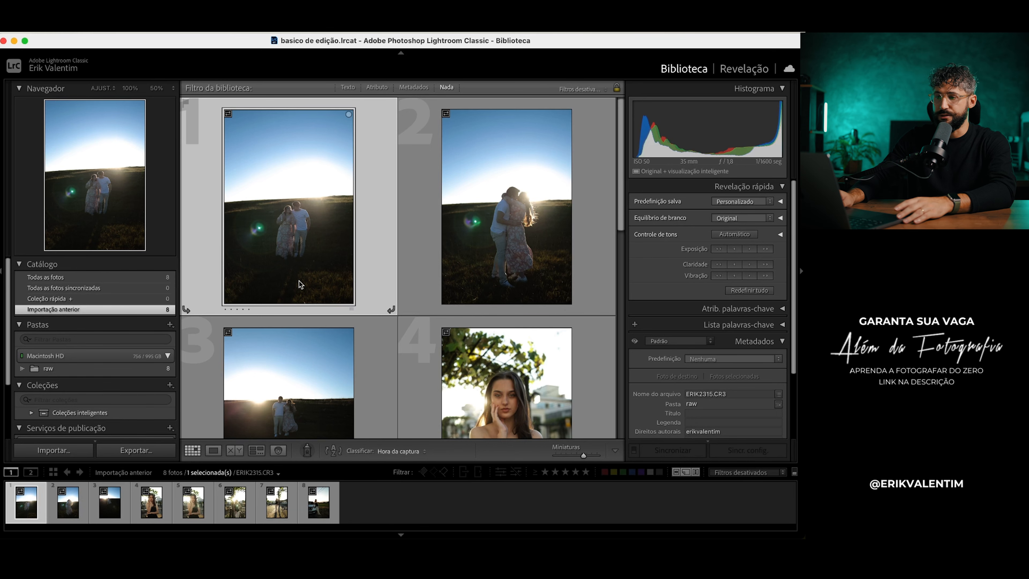
pyautogui.press('Right')
pyautogui.scroll(-5, 300, 284)
pyautogui.scroll(5, 299, 284)
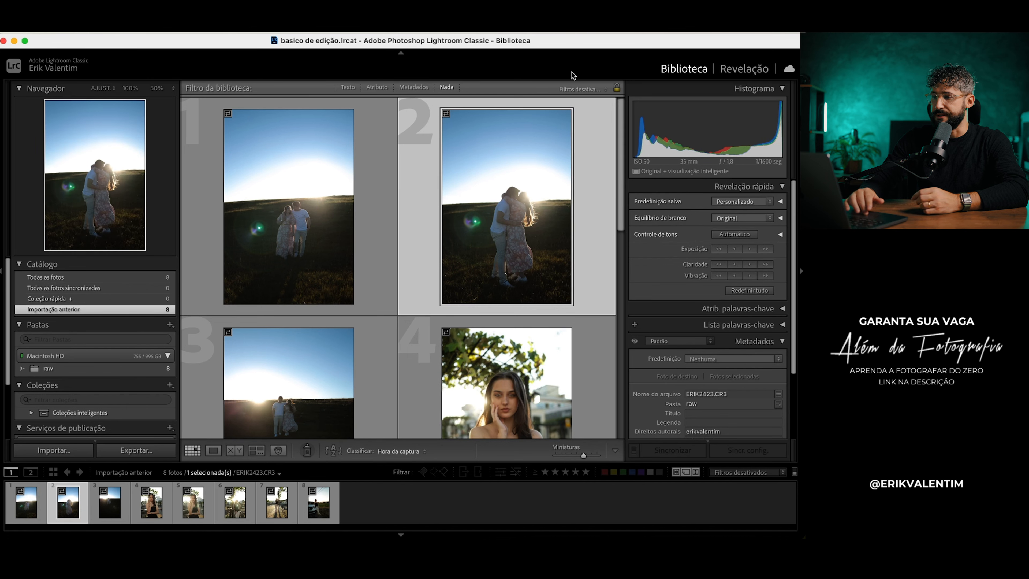
# Review the list of available modules and open ERIK2423.CR3 in the Revelação module
pyautogui.rightClick(636, 68)
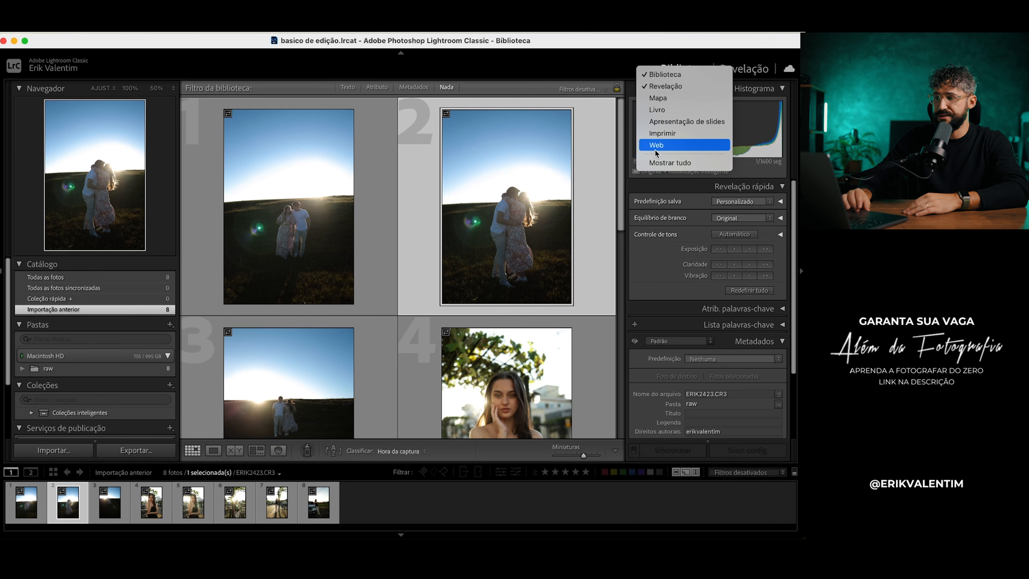
pyautogui.click(619, 68)
pyautogui.click(733, 69)
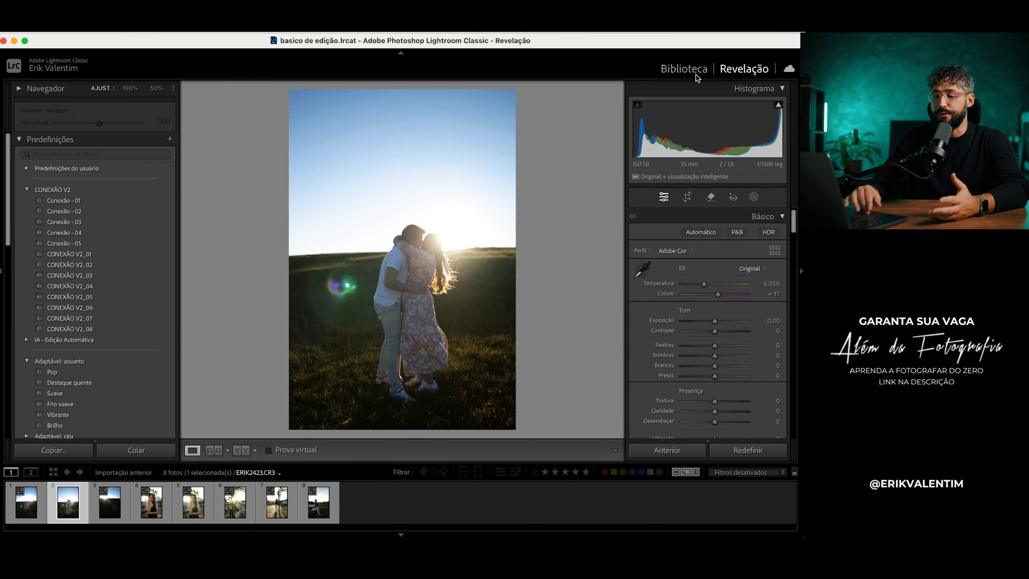
# Look through the imported photos in the Revelação module and return to the first one, ERIK2315.CR3
pyautogui.press('Left')
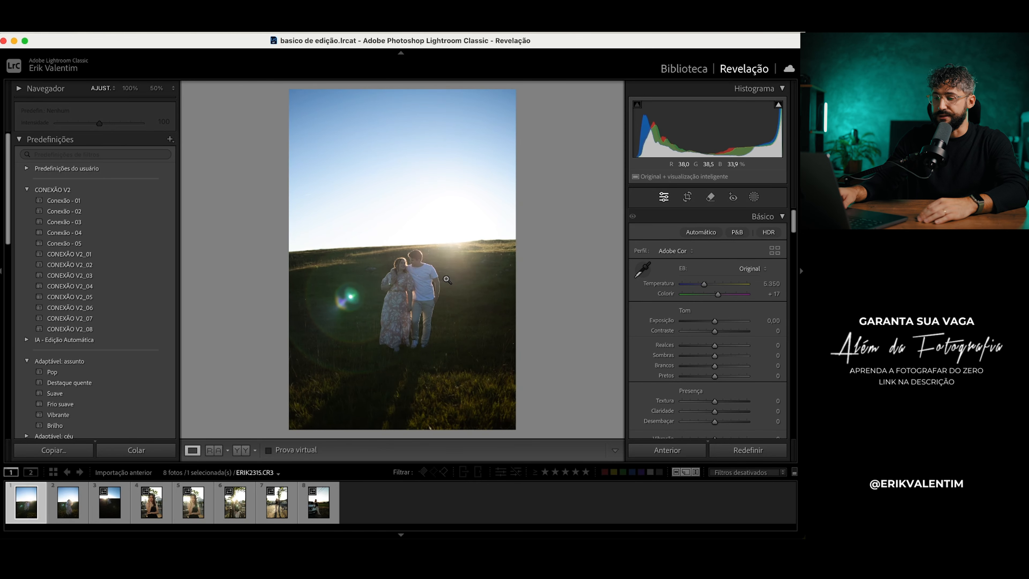
pyautogui.press('Right')
pyautogui.press('Right')
pyautogui.press('Right')
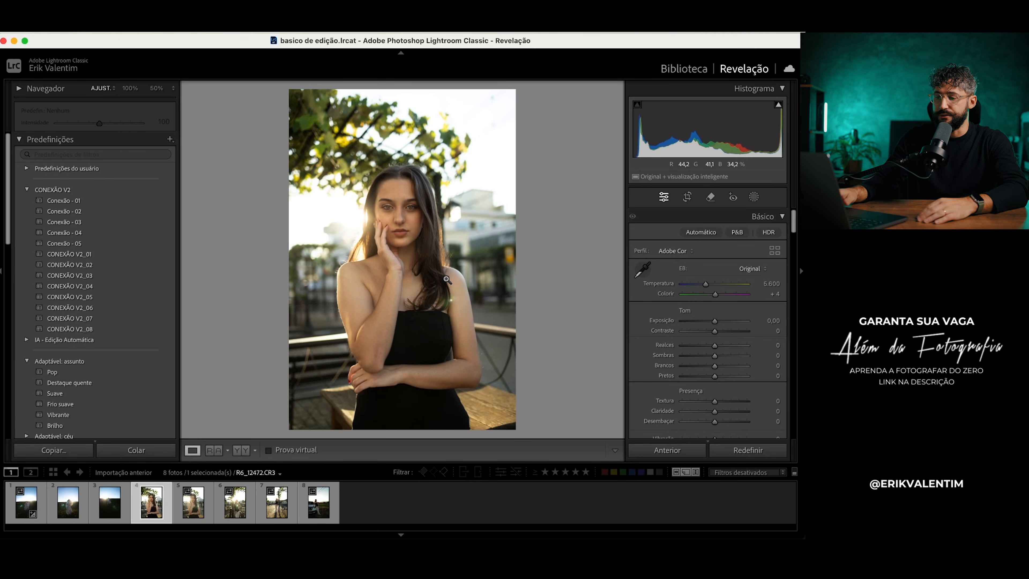
pyautogui.press('Right')
pyautogui.press('Right')
pyautogui.press('Right')
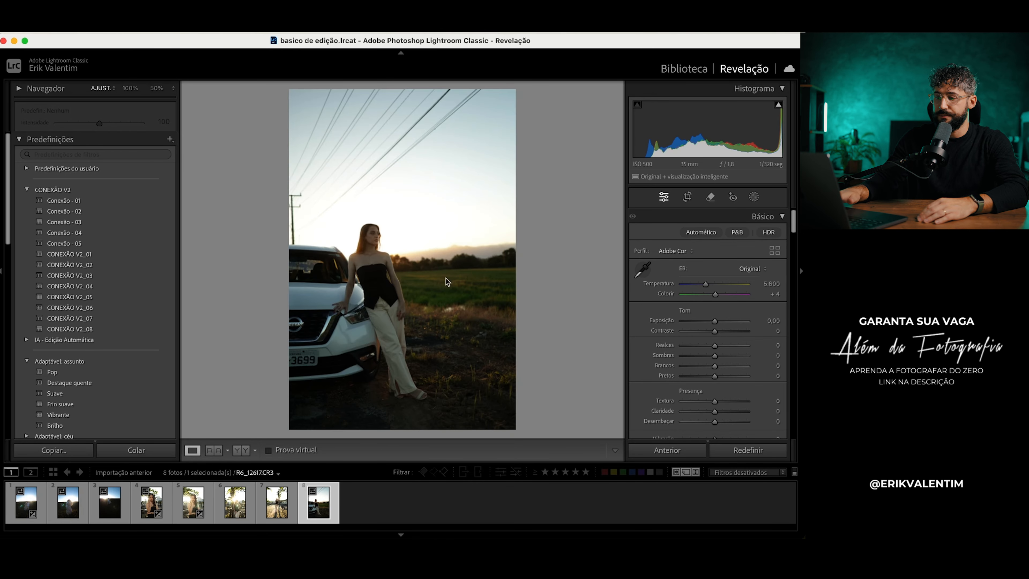
pyautogui.press('Left')
pyautogui.press('Left')
pyautogui.press('Left')
pyautogui.press('Left')
pyautogui.press('Left')
pyautogui.press('Left')
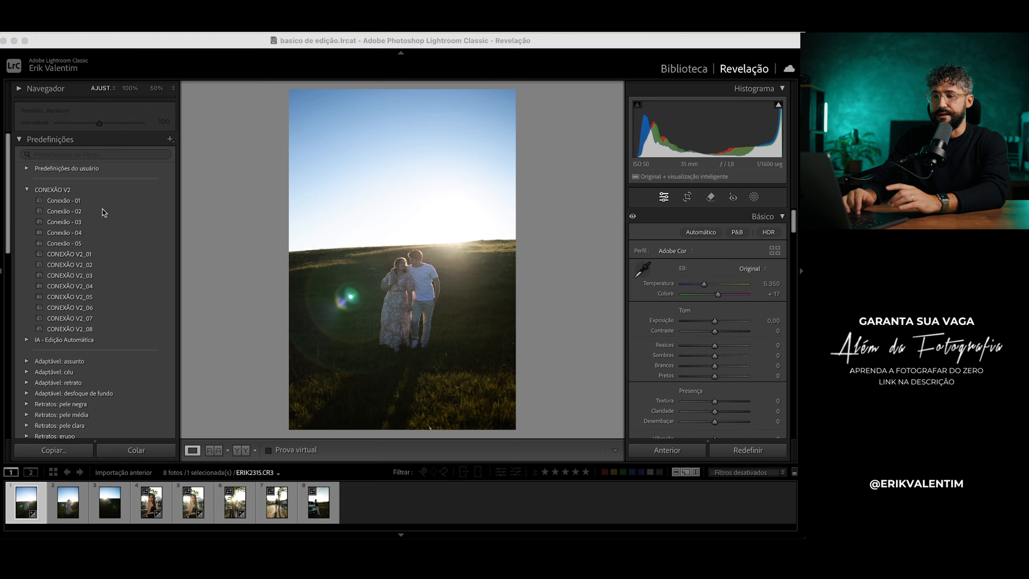
# Inspect the area around the couple up close and check the reference view before returning to the loupe view
pyautogui.click(237, 73)
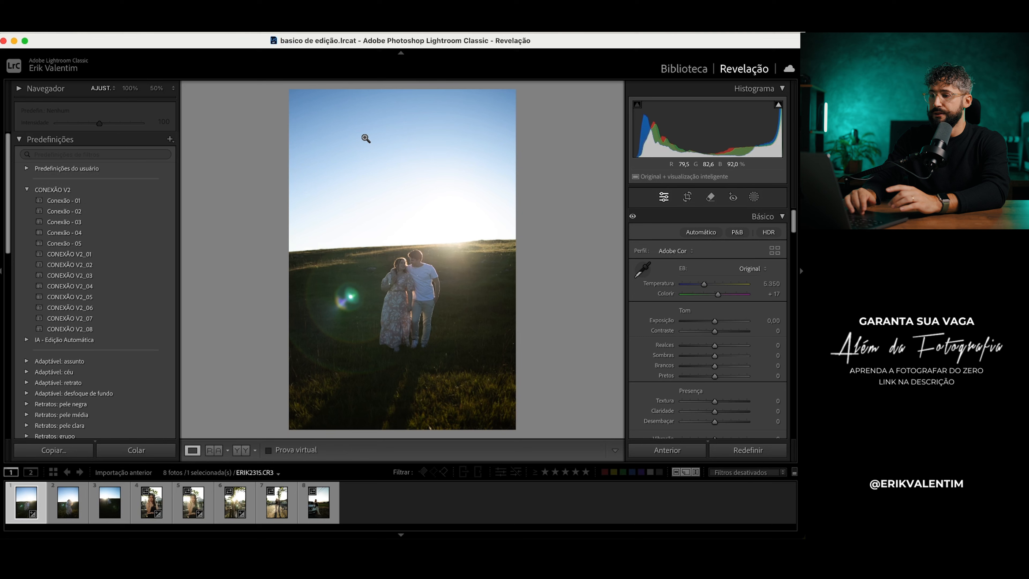
pyautogui.click(440, 231)
pyautogui.moveTo(440, 230); pyautogui.dragTo(367, 243)
pyautogui.click(367, 243)
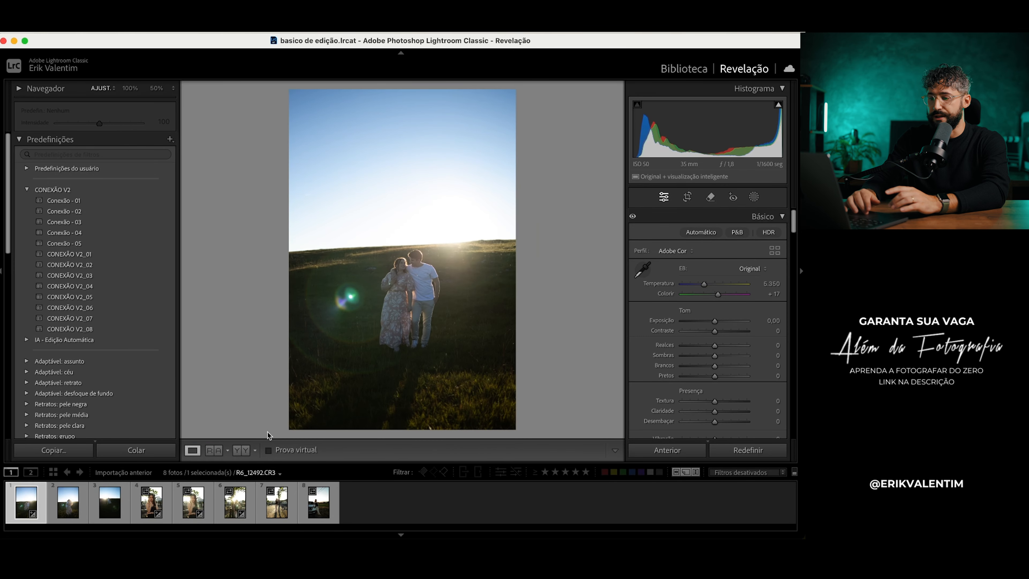
pyautogui.click(212, 451)
pyautogui.click(192, 450)
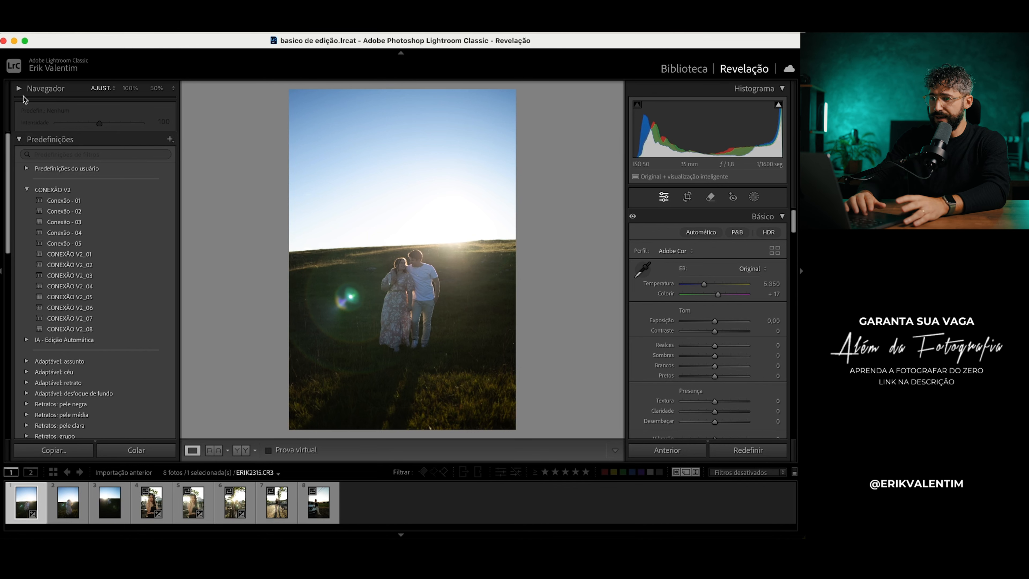
# Expand the Navigator preview and inspect the couple's photo at 50% and 100% zoom
pyautogui.click(20, 90)
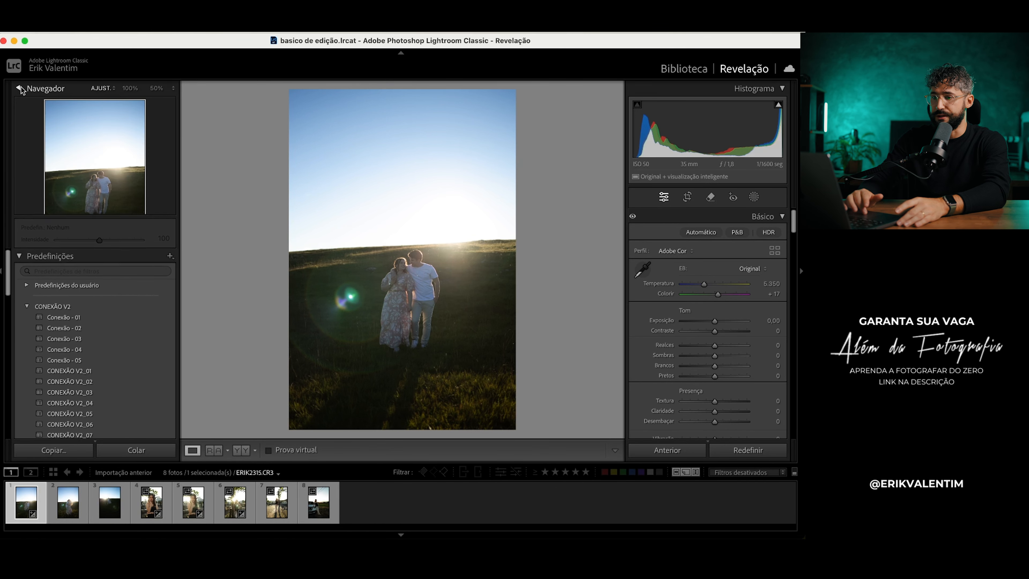
pyautogui.click(99, 181)
pyautogui.moveTo(98, 186)
pyautogui.mouseDown()
pyautogui.moveTo(79, 170)
pyautogui.moveTo(96, 187)
pyautogui.mouseUp()
pyautogui.click(104, 161)
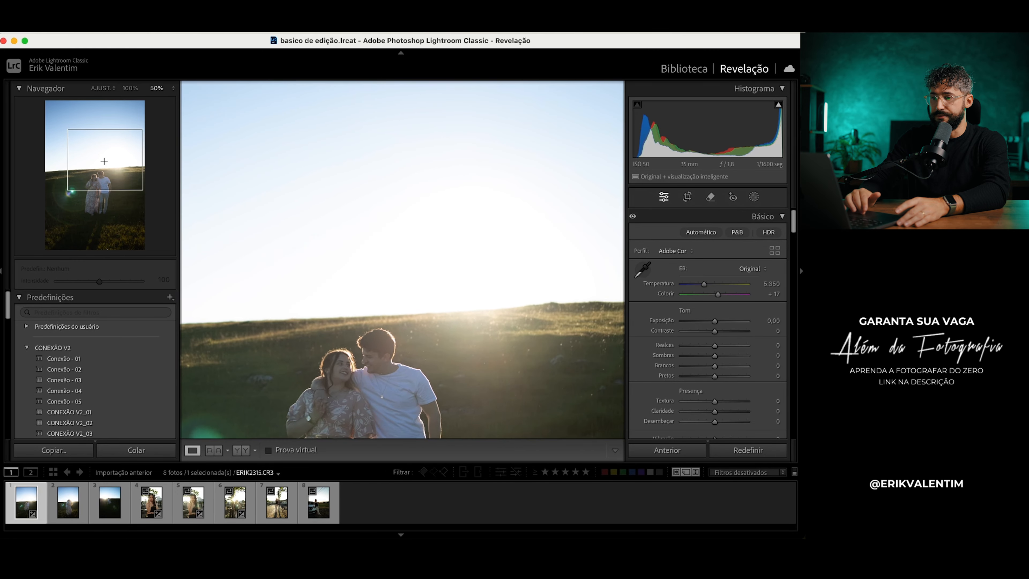
pyautogui.click(130, 88)
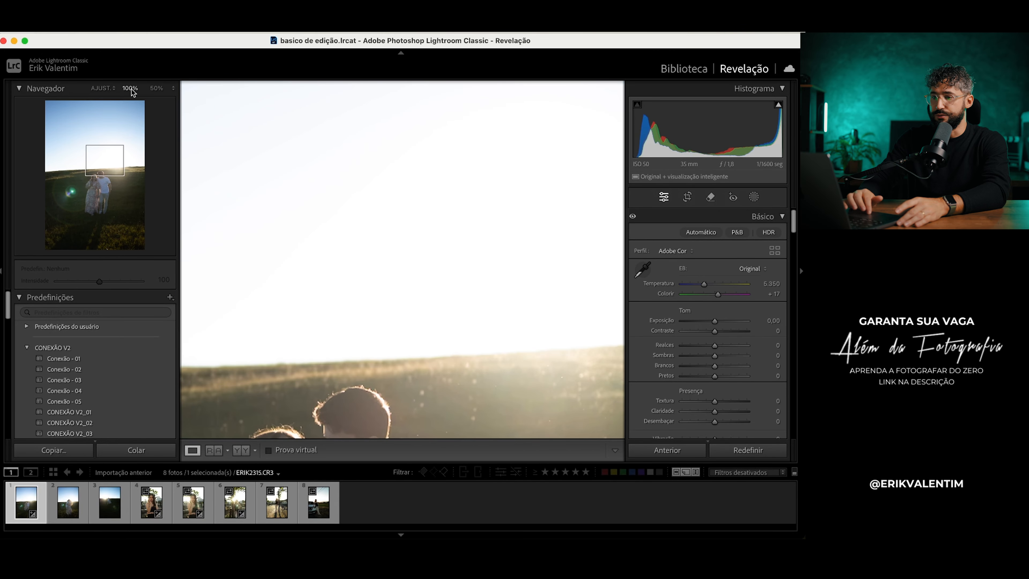
pyautogui.click(157, 89)
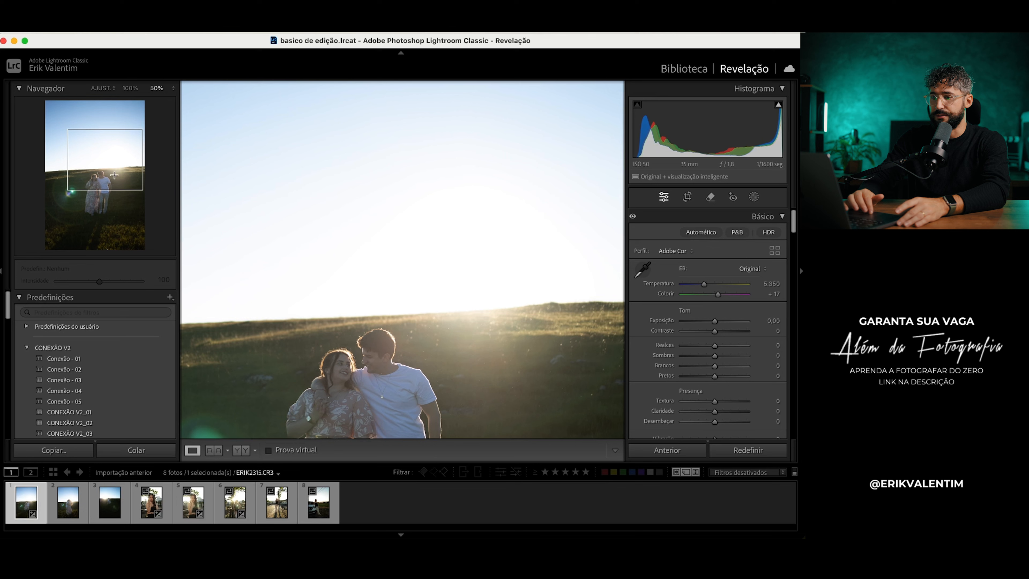
# Inspect the couple's faces at 400% zoom, restore the 50% zoom preset and fit the whole photo in view
pyautogui.click(173, 90)
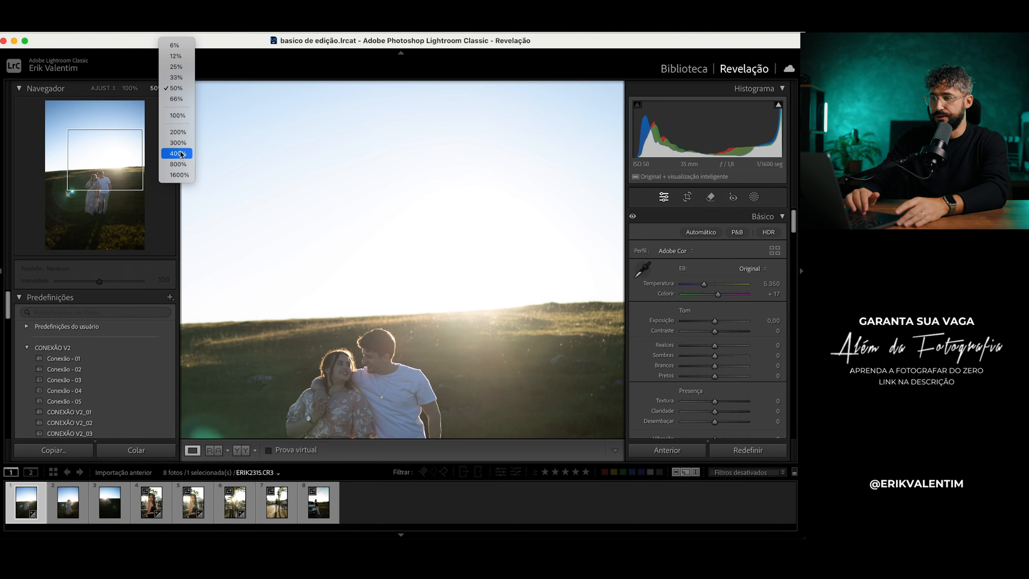
pyautogui.click(191, 175)
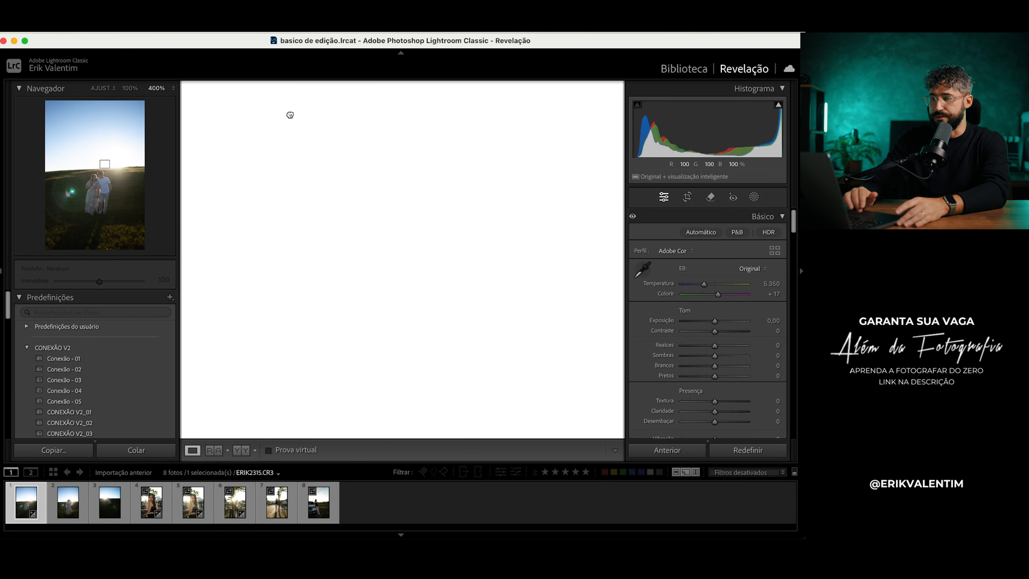
pyautogui.moveTo(96, 183); pyautogui.dragTo(97, 176)
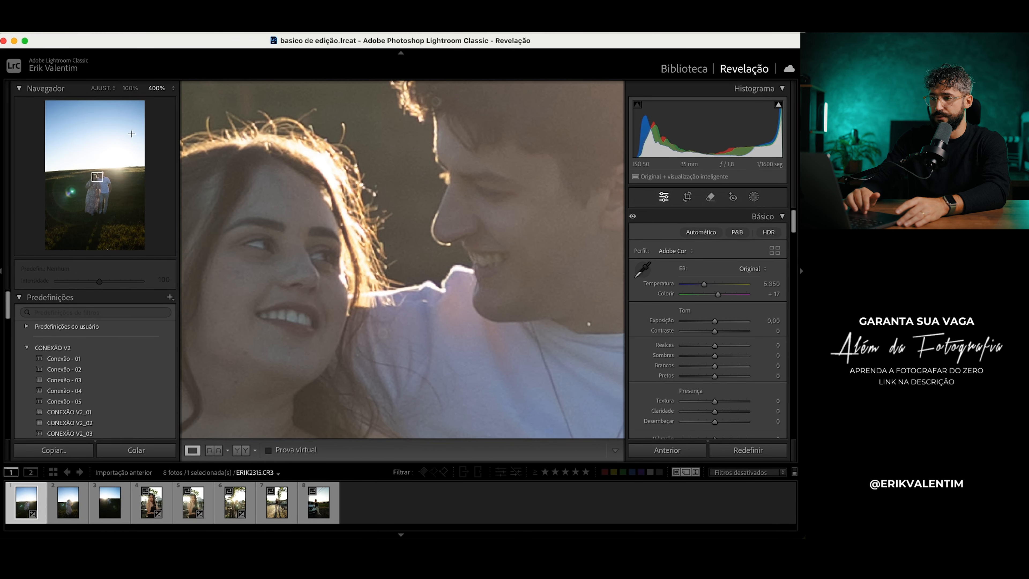
pyautogui.click(172, 88)
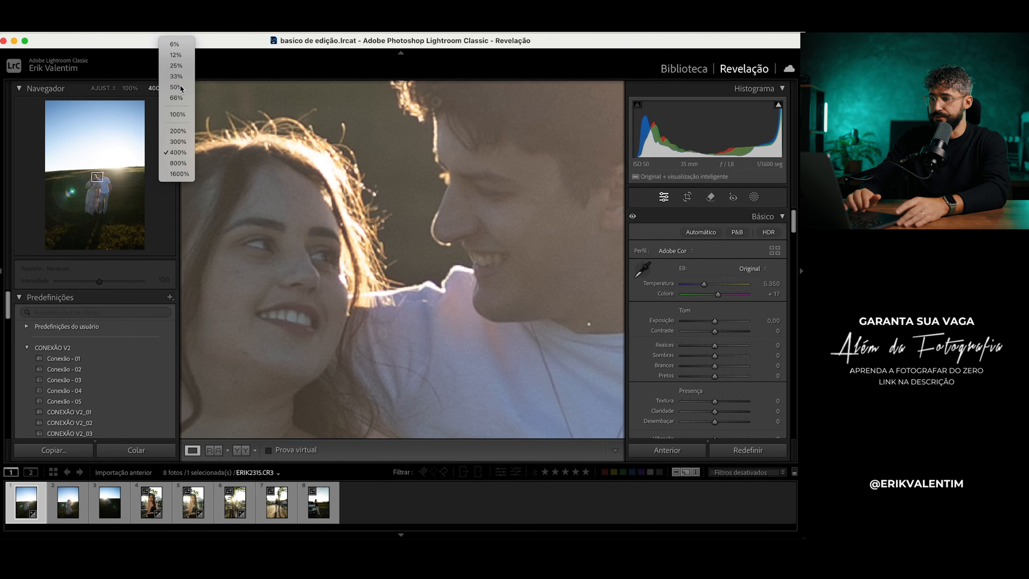
pyautogui.click(178, 87)
pyautogui.click(156, 89)
pyautogui.click(101, 89)
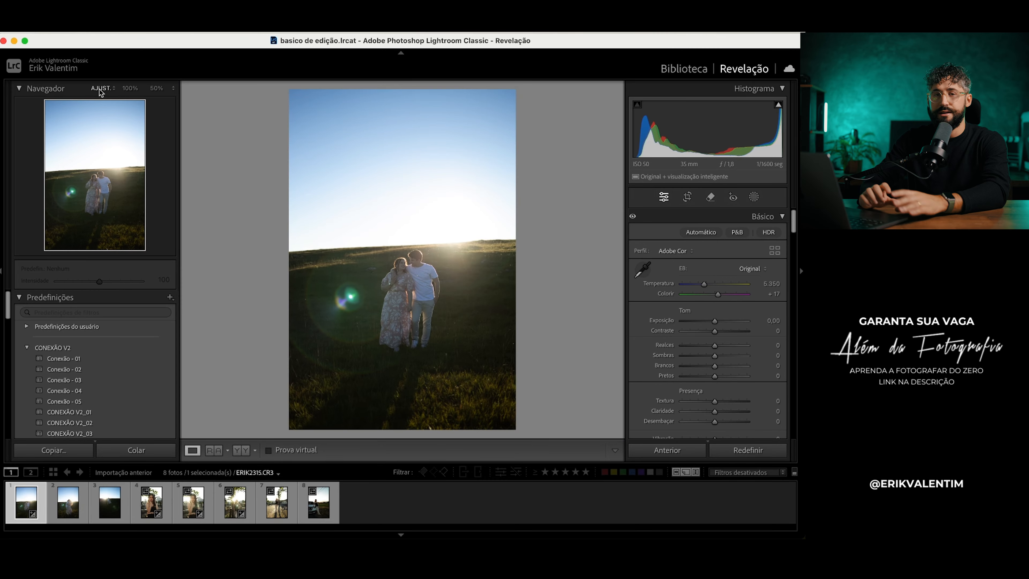
# Compare the close-up of the couple with the full photo several times and collapse the Navigator preview
pyautogui.click(394, 259)
pyautogui.click(395, 260)
pyautogui.click(395, 259)
pyautogui.click(395, 259)
pyautogui.click(396, 260)
pyautogui.click(395, 260)
pyautogui.click(396, 261)
pyautogui.click(396, 262)
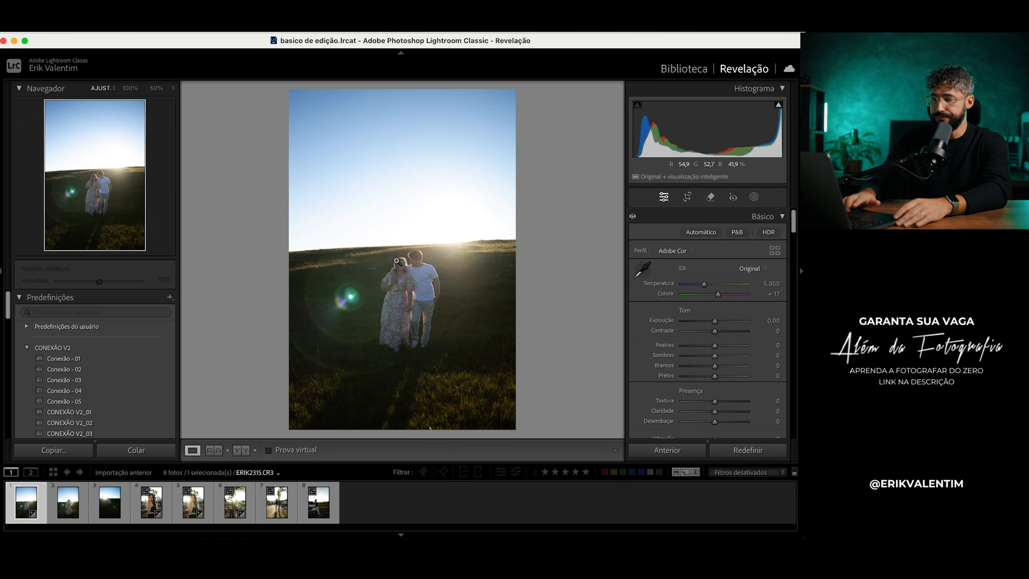
pyautogui.click(18, 89)
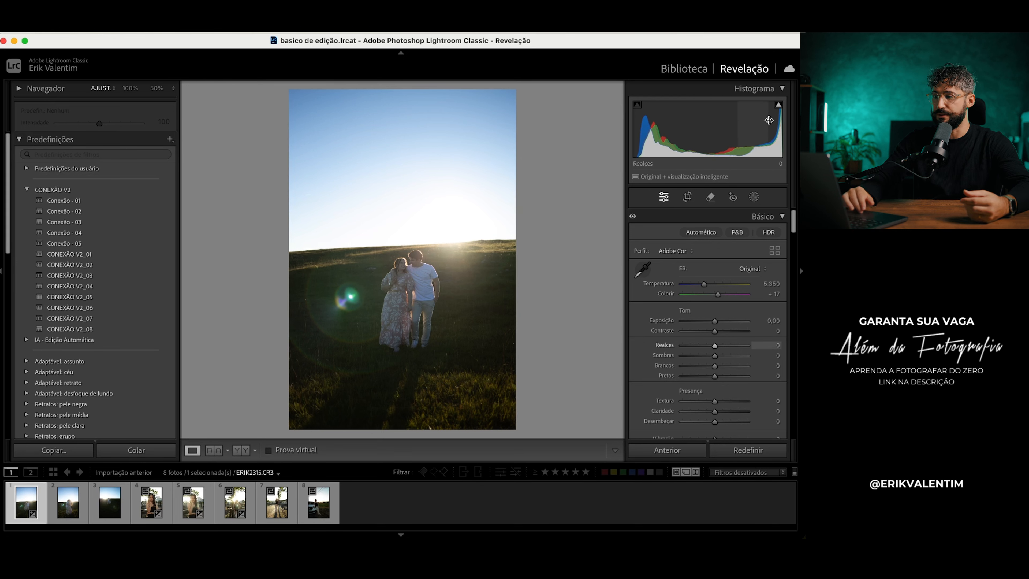
# Turn on the histogram's clipping warnings and inspect the bright sky above the hill up close
pyautogui.click(778, 105)
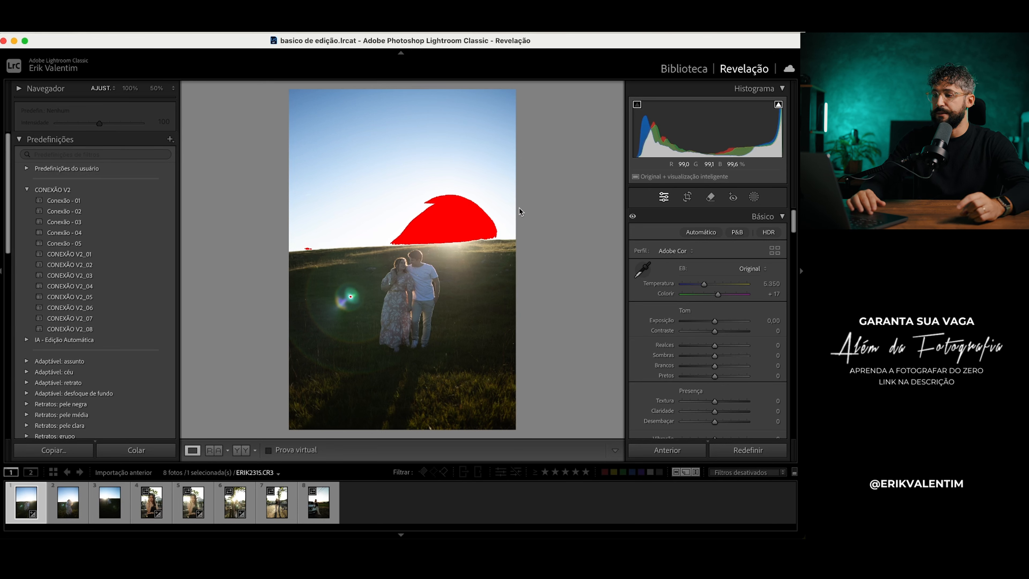
pyautogui.click(477, 220)
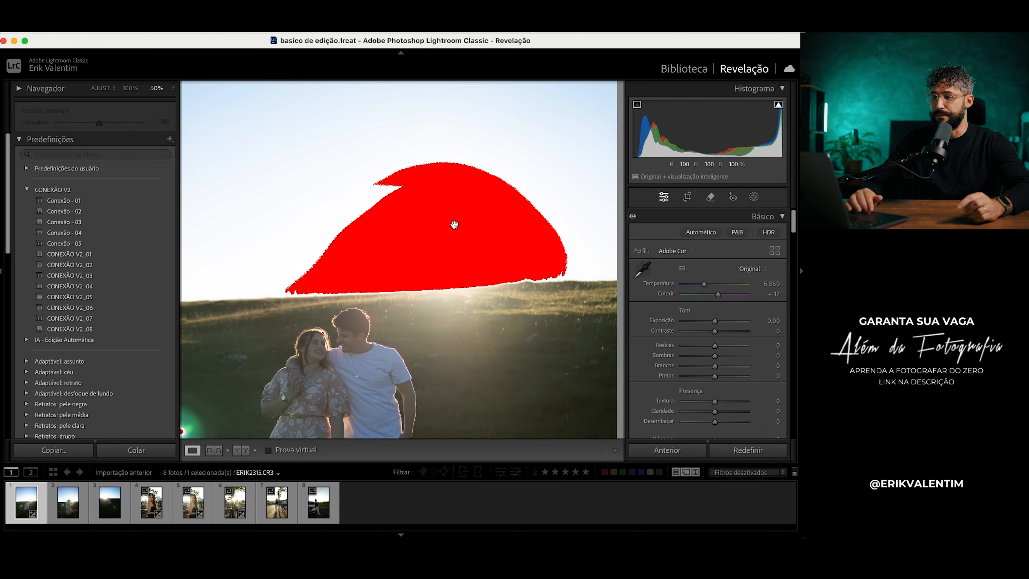
pyautogui.click(454, 238)
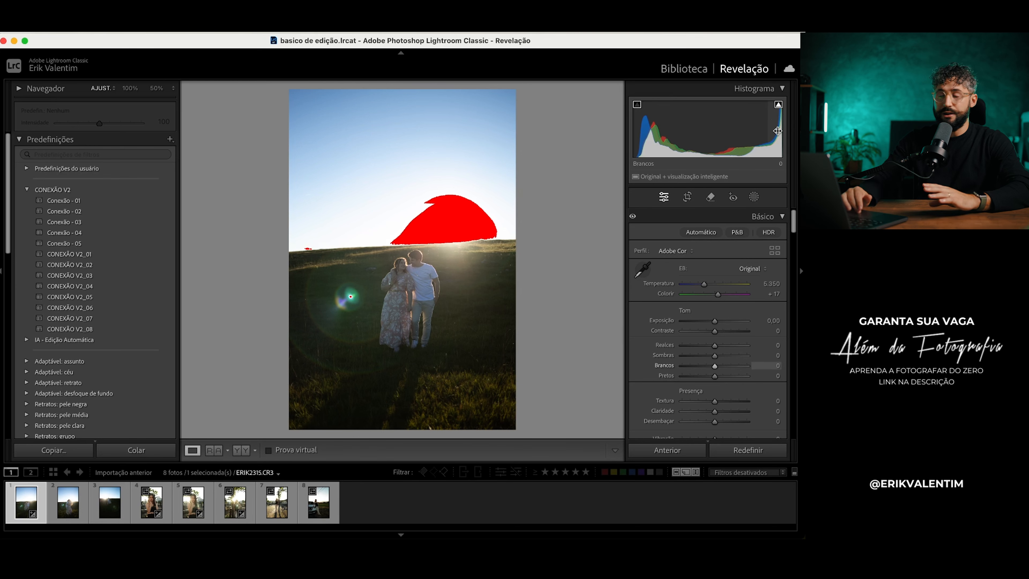
pyautogui.click(778, 105)
pyautogui.moveTo(446, 219); pyautogui.dragTo(461, 218)
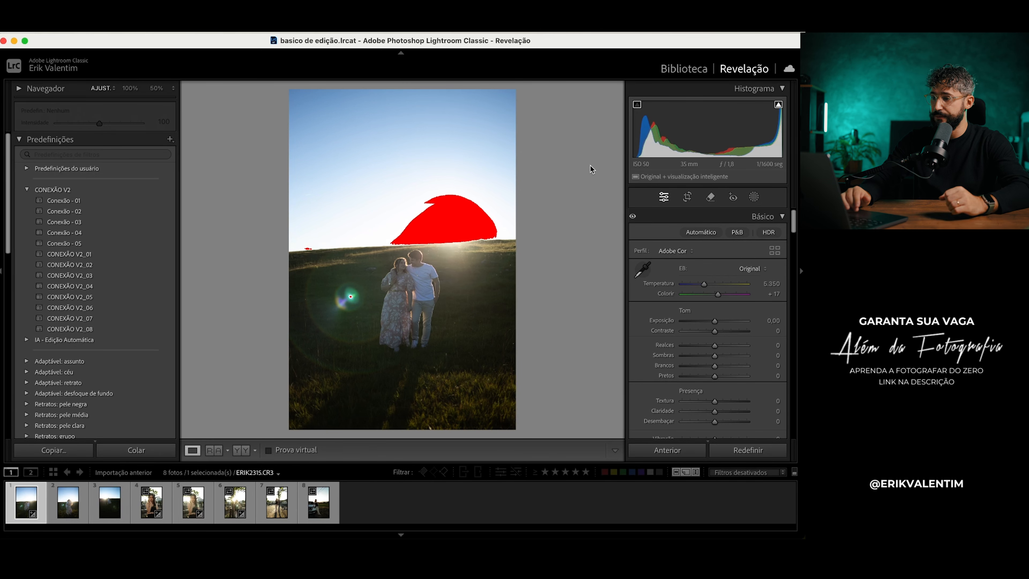
# Turn off the clipping warnings and inspect the bright sky and the couple up close
pyautogui.press('j')
pyautogui.click(433, 223)
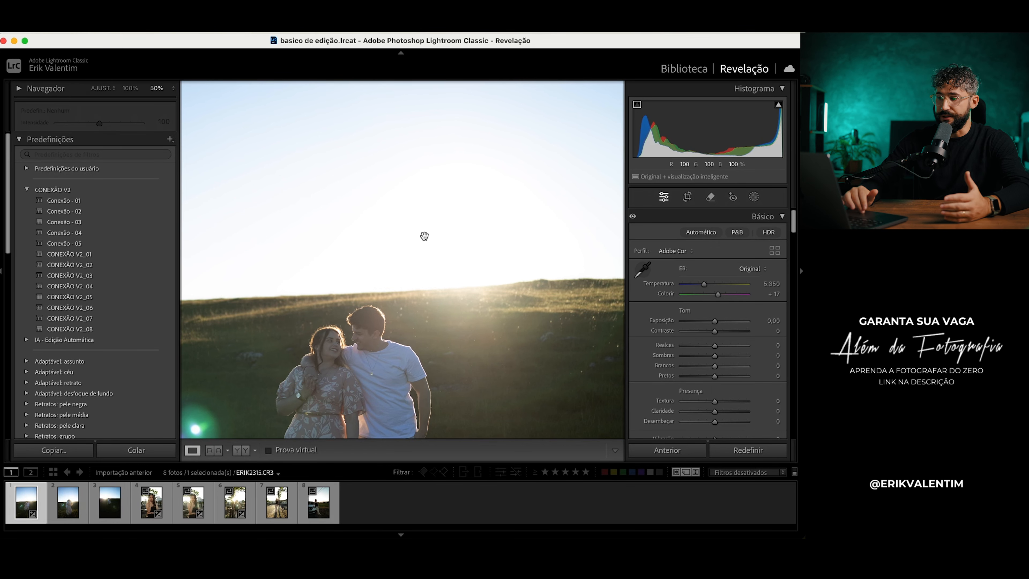
pyautogui.click(424, 237)
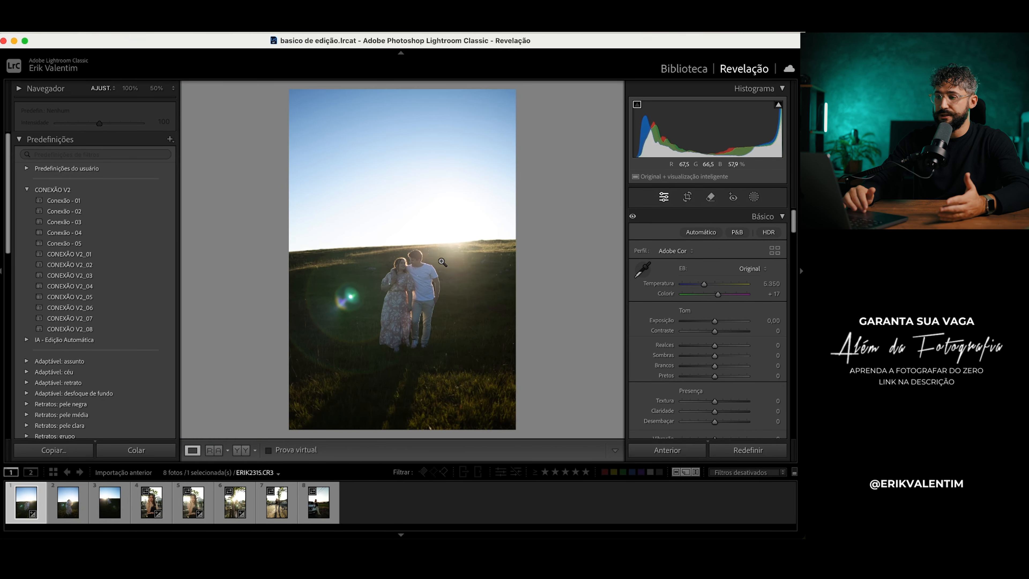
pyautogui.click(426, 292)
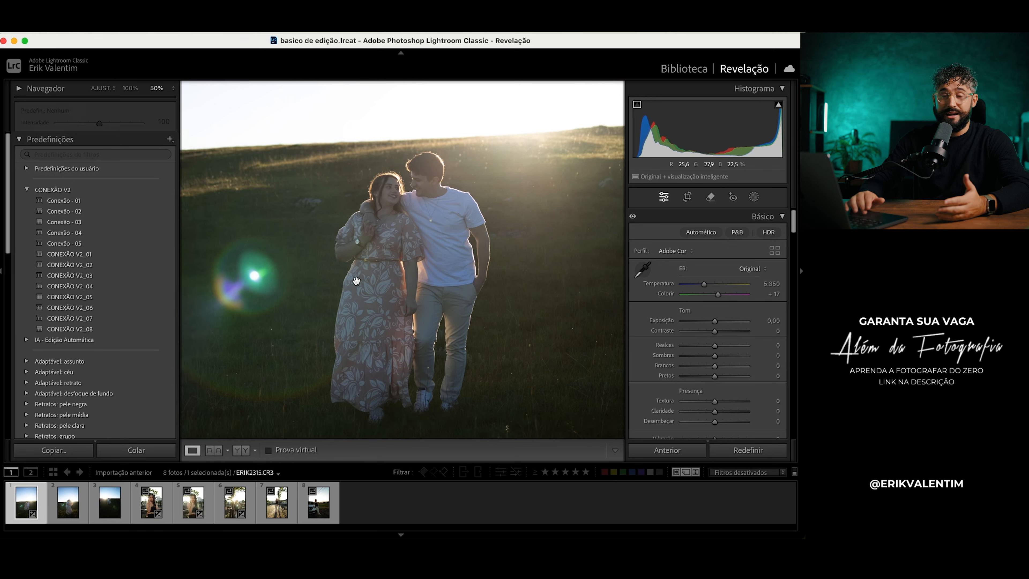
# Try raising the photo's exposure to +2,70 and reset it to its default
pyautogui.moveTo(715, 323); pyautogui.dragTo(732, 321)
pyautogui.click(482, 270)
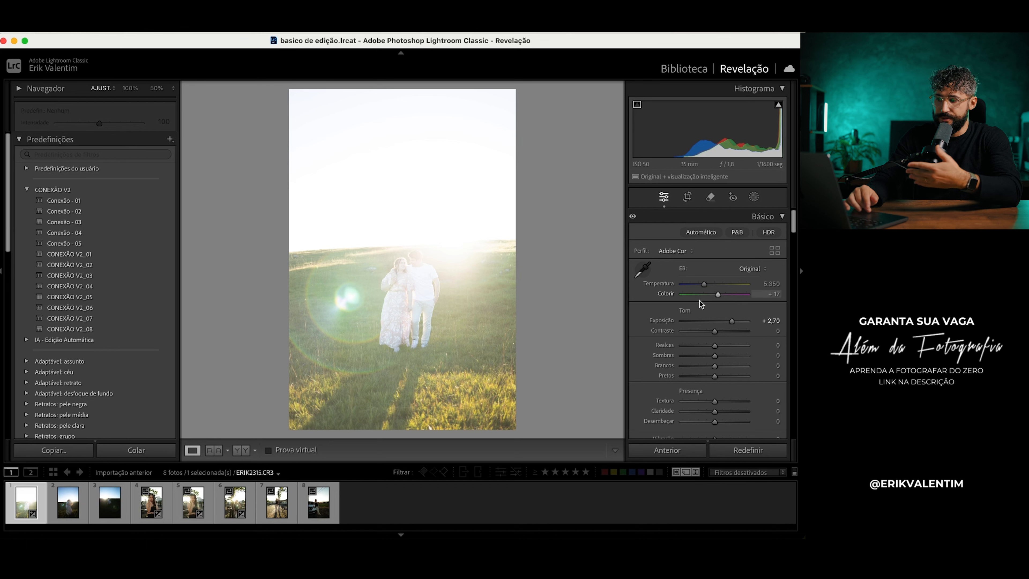
pyautogui.doubleClick(732, 322)
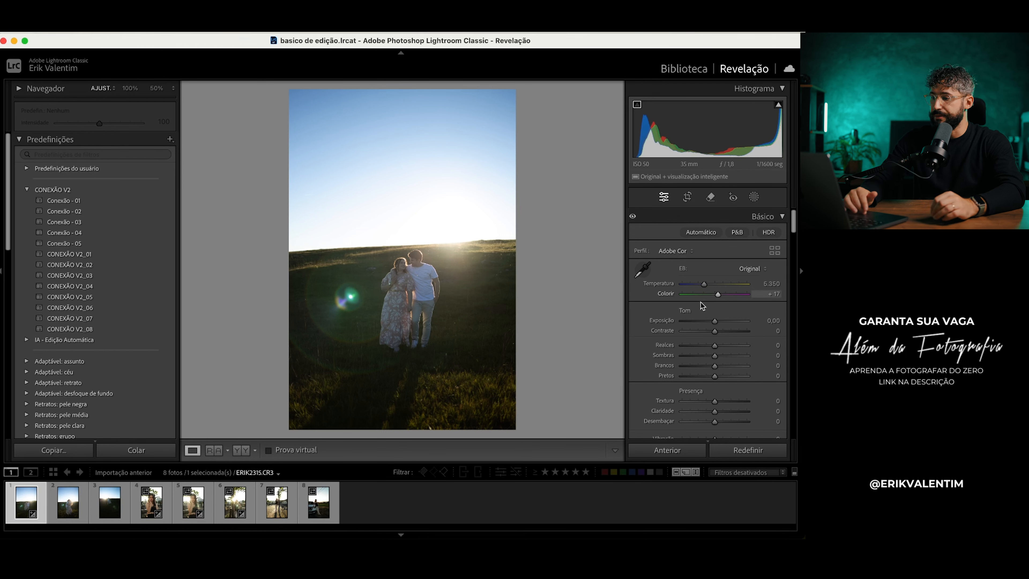
# Try a warmer white balance temperature of 5.820 and restore the Original white balance
pyautogui.moveTo(705, 286)
pyautogui.mouseDown()
pyautogui.moveTo(719, 285)
pyautogui.moveTo(682, 287)
pyautogui.moveTo(703, 284)
pyautogui.mouseUp()
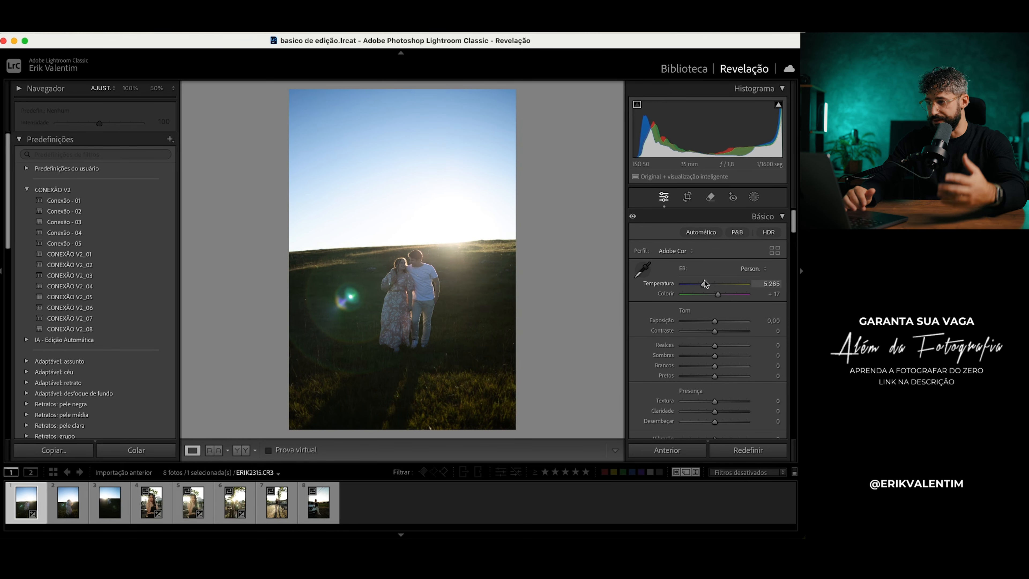
pyautogui.moveTo(706, 284); pyautogui.dragTo(708, 284)
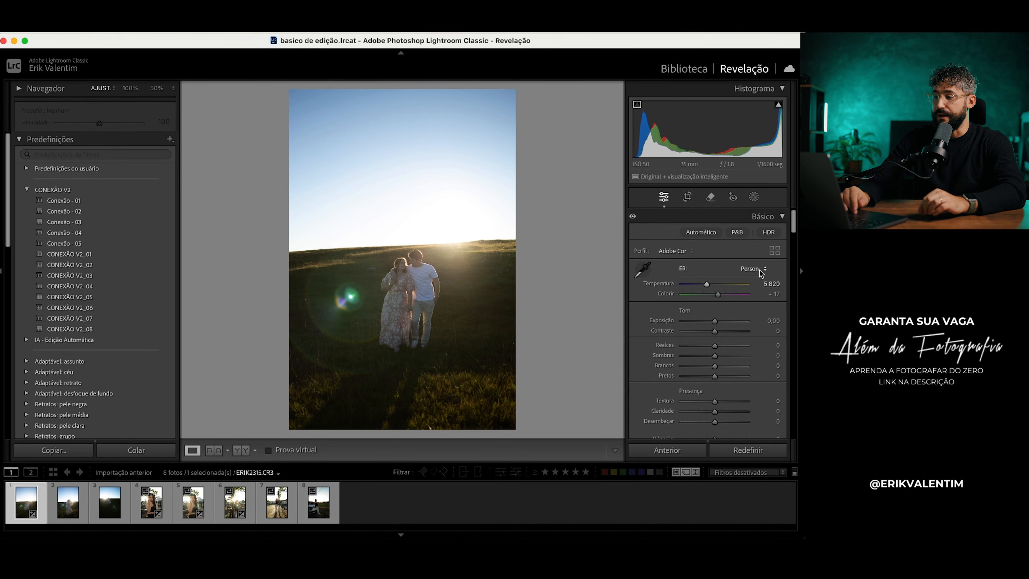
pyautogui.click(753, 268)
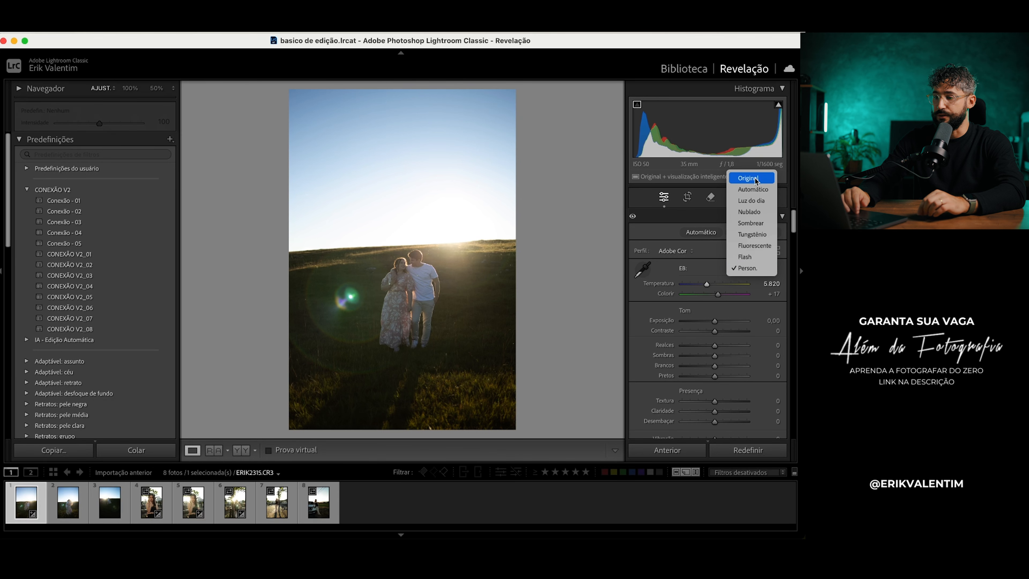
pyautogui.click(755, 179)
pyautogui.moveTo(439, 290)
pyautogui.mouseDown()
pyautogui.moveTo(423, 294)
pyautogui.moveTo(450, 279)
pyautogui.mouseUp()
# Set the white balance to Automático and check the couple up close before returning to the full photo
pyautogui.click(753, 268)
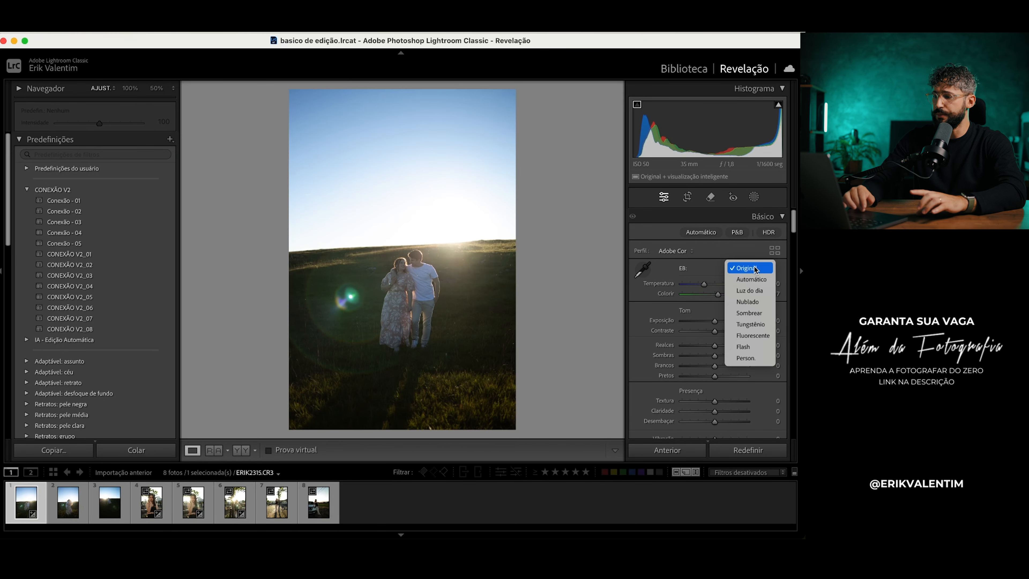
pyautogui.click(751, 279)
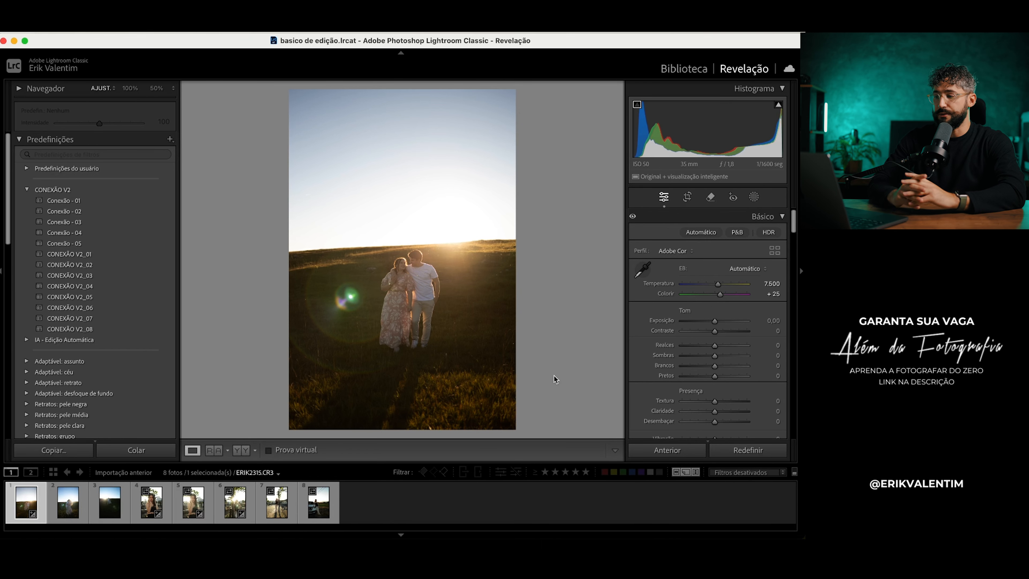
pyautogui.click(435, 304)
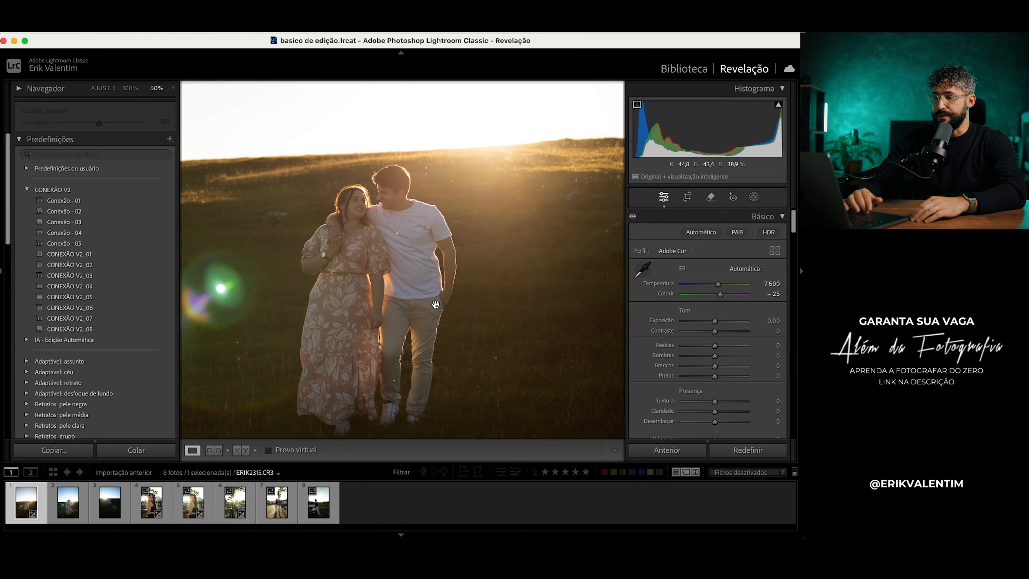
pyautogui.click(468, 307)
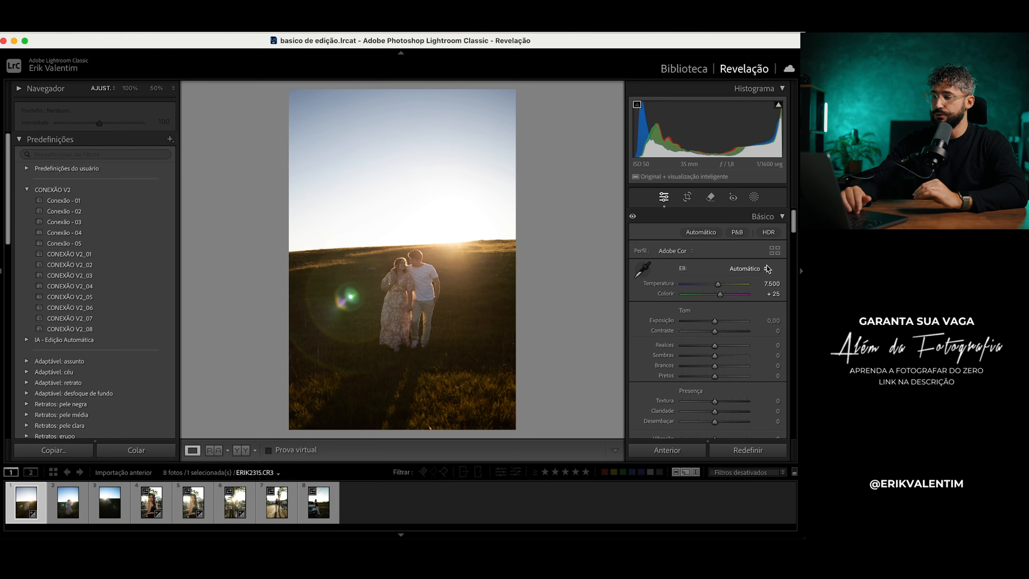
# View the couple at 100% zoom and sample the man's white shirt as the neutral tone for the white balance
pyautogui.click(760, 270)
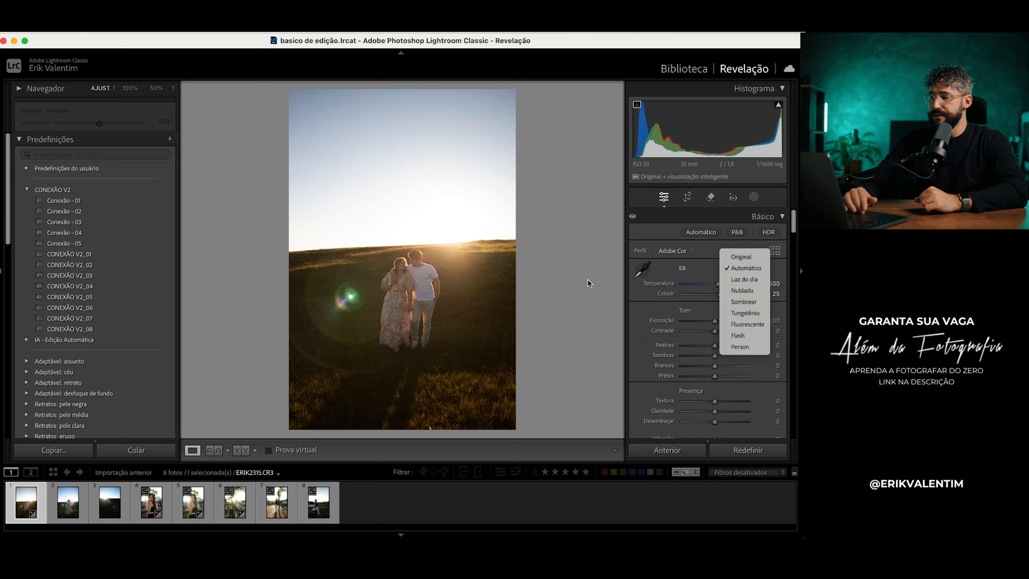
pyautogui.click(454, 281)
pyautogui.click(451, 287)
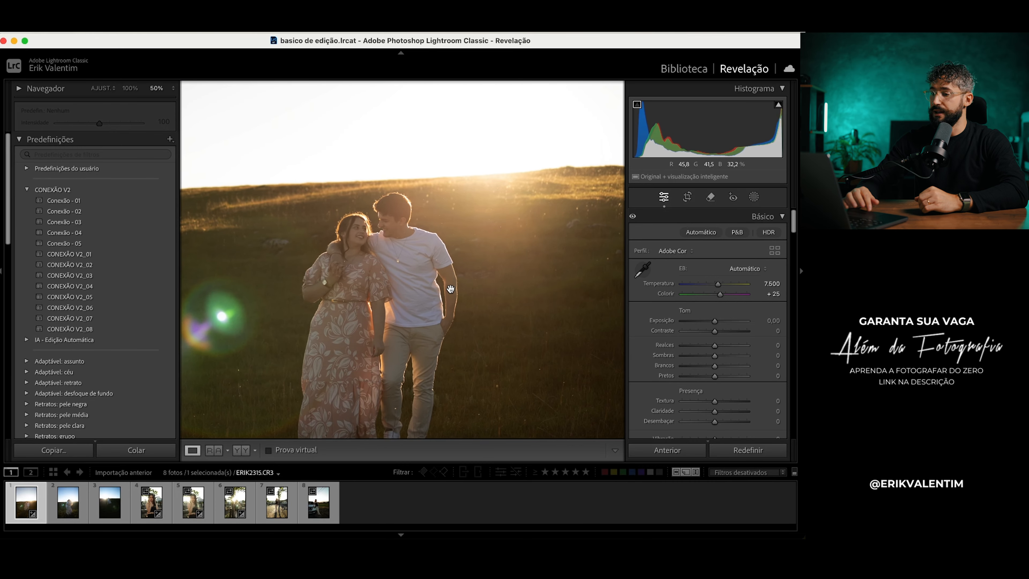
pyautogui.click(130, 88)
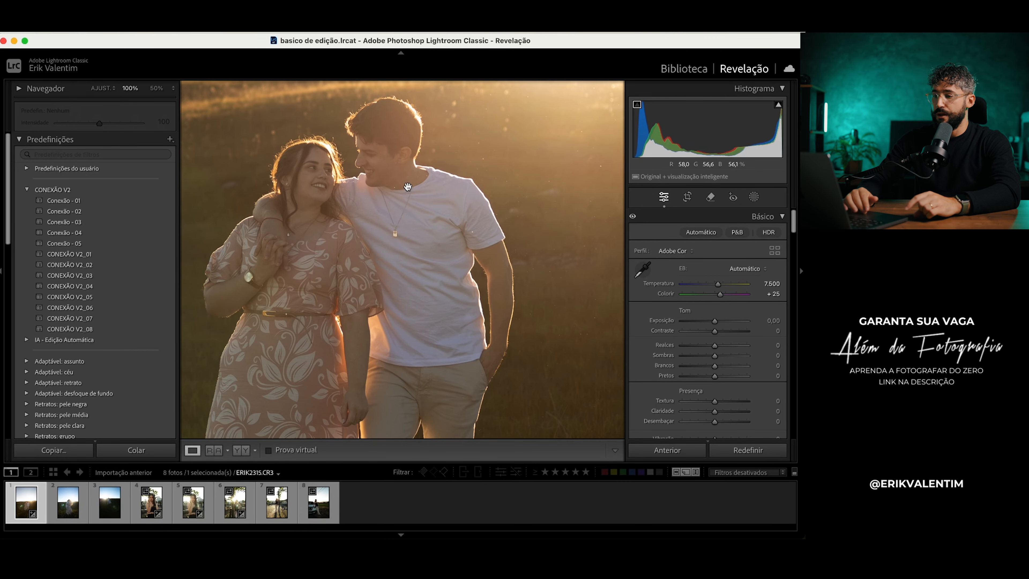
pyautogui.click(642, 269)
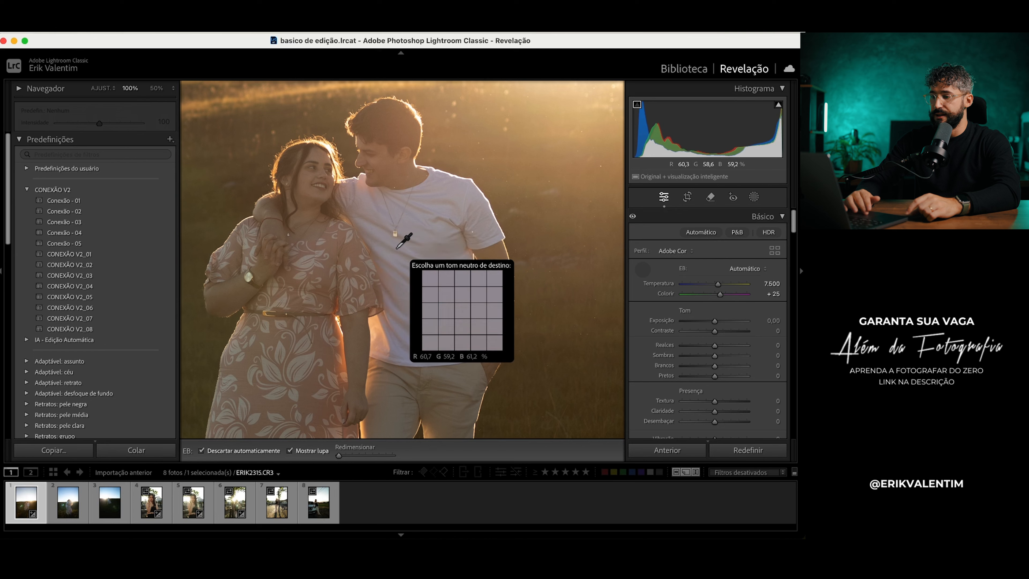
pyautogui.click(381, 232)
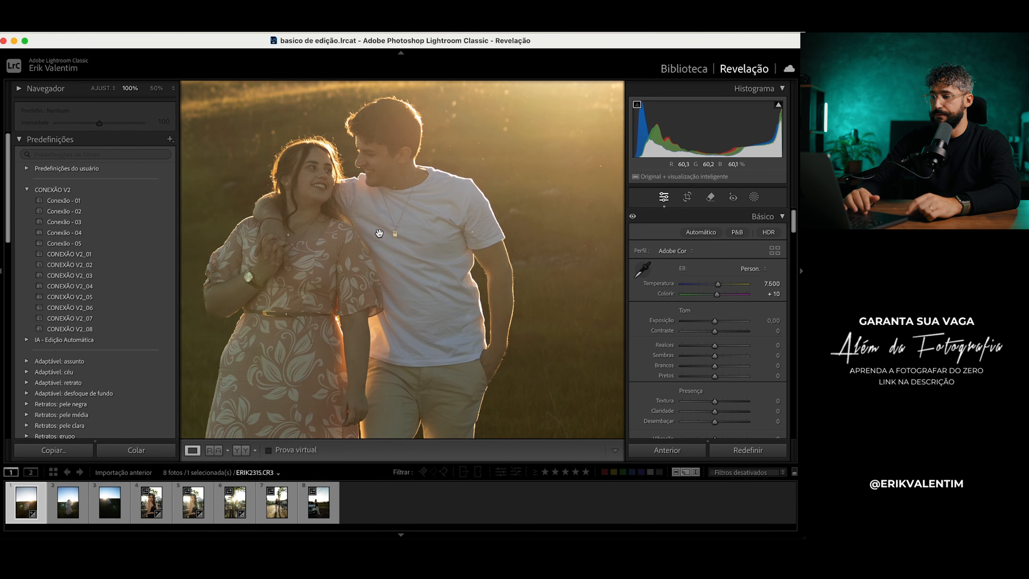
# Set the tint (Colorir) to +20 and inspect the couple's skin and clothing at 100% zoom
pyautogui.click(557, 381)
pyautogui.click(412, 282)
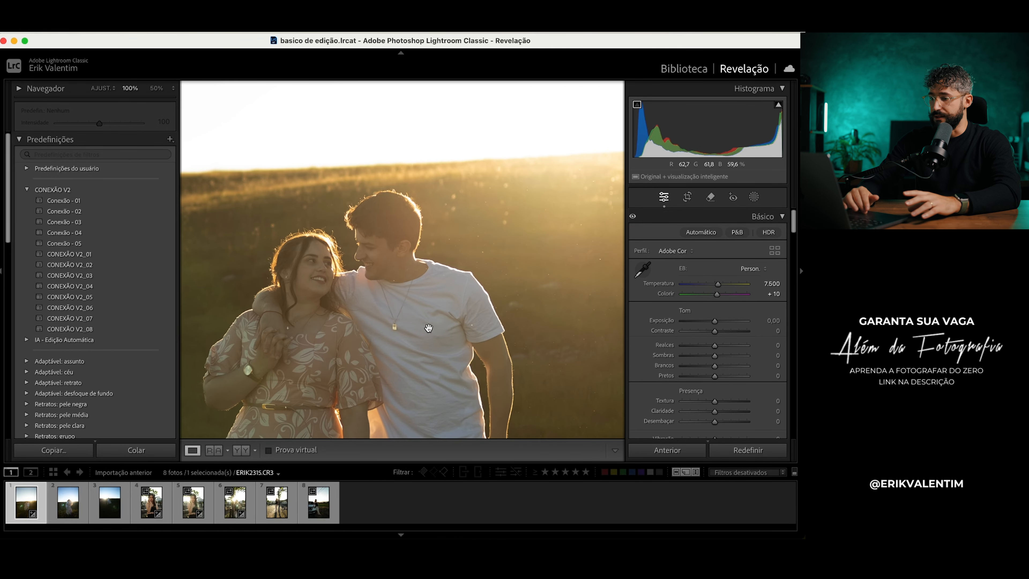
pyautogui.moveTo(422, 317); pyautogui.dragTo(430, 199)
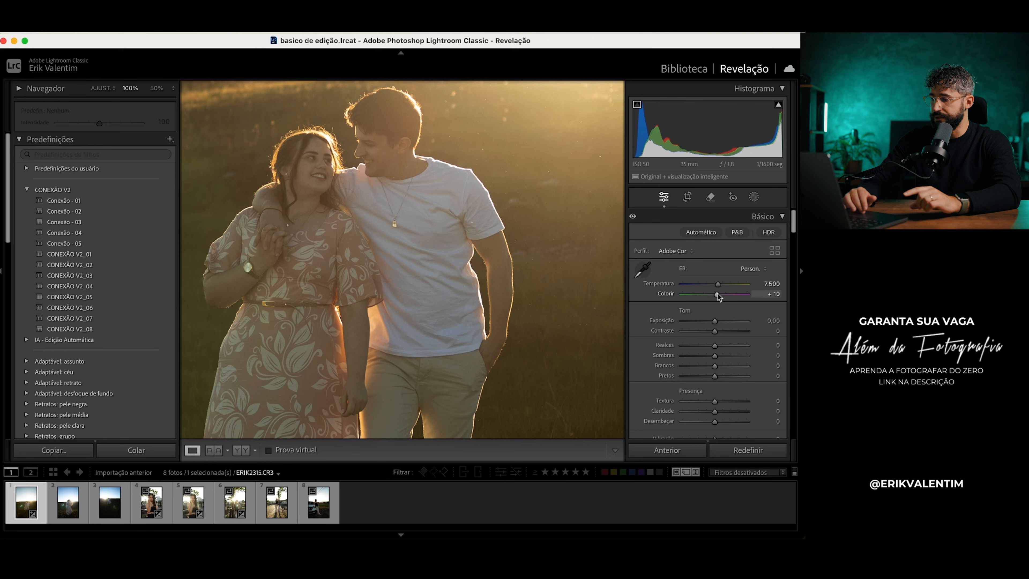
pyautogui.moveTo(718, 295); pyautogui.dragTo(720, 295)
pyautogui.moveTo(393, 227); pyautogui.dragTo(425, 347)
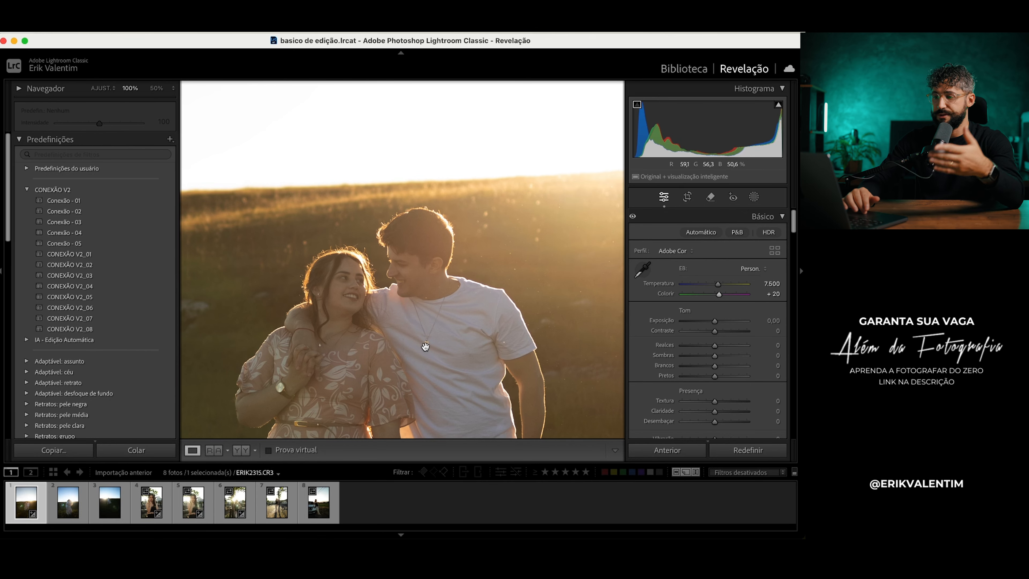
pyautogui.click(426, 348)
pyautogui.click(419, 290)
pyautogui.moveTo(383, 253); pyautogui.dragTo(422, 295)
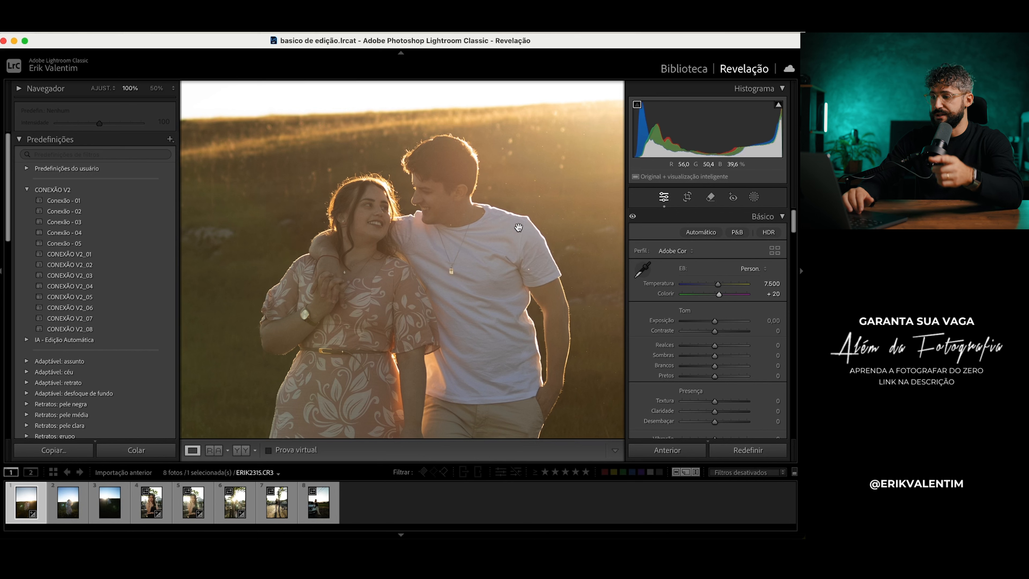
pyautogui.press('w')
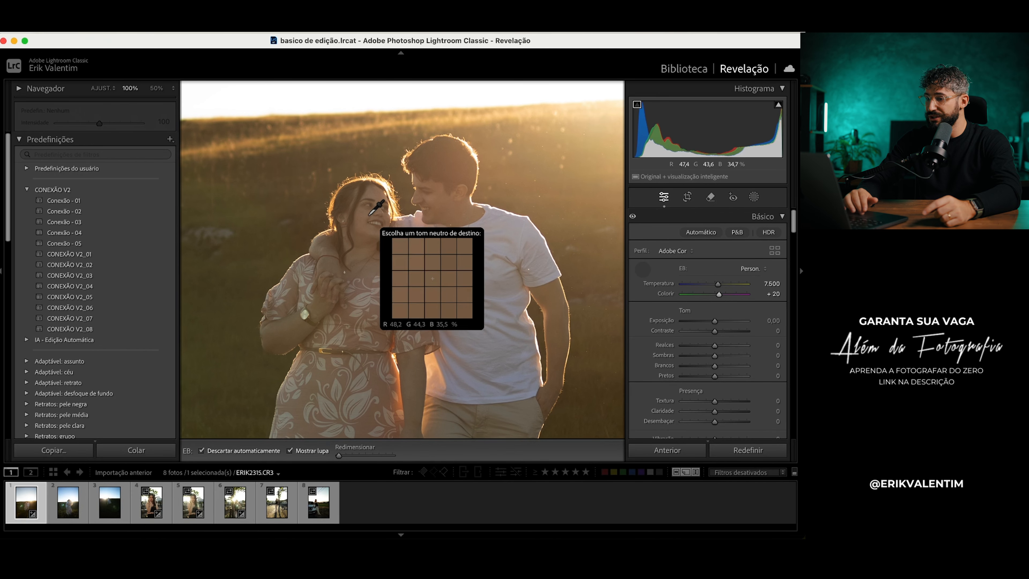
pyautogui.click(368, 203)
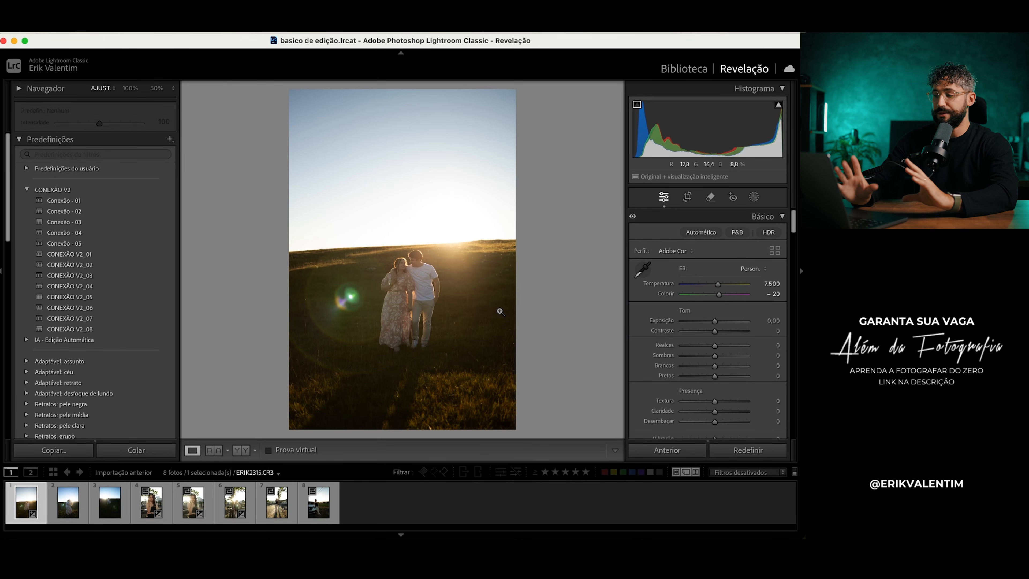
pyautogui.click(642, 268)
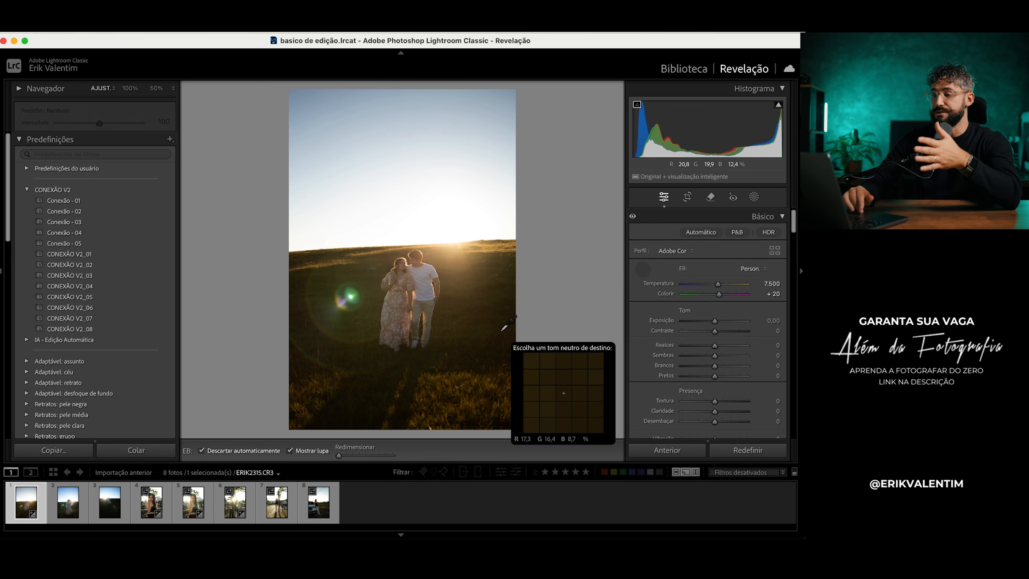
pyautogui.click(644, 272)
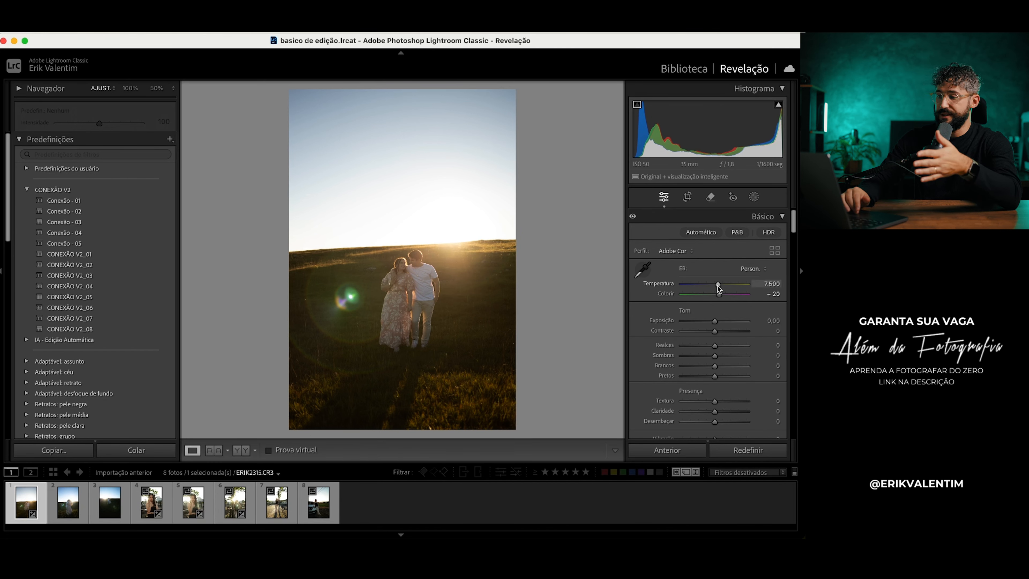
# Warm the white balance to a temperature of 8.410 and keep the exposure at 0,00
pyautogui.moveTo(720, 284); pyautogui.dragTo(725, 287)
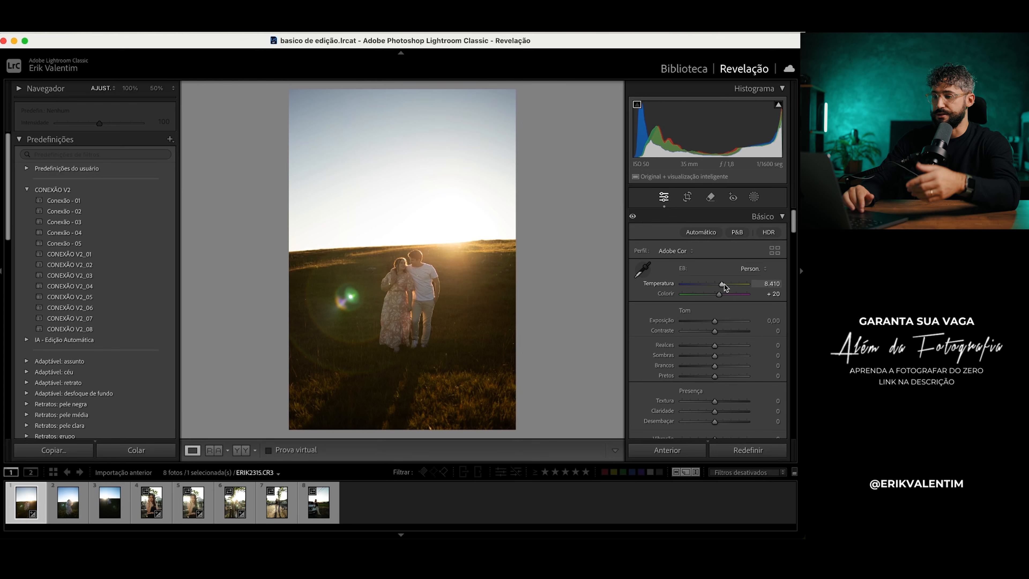
pyautogui.scroll(-1, 713, 308)
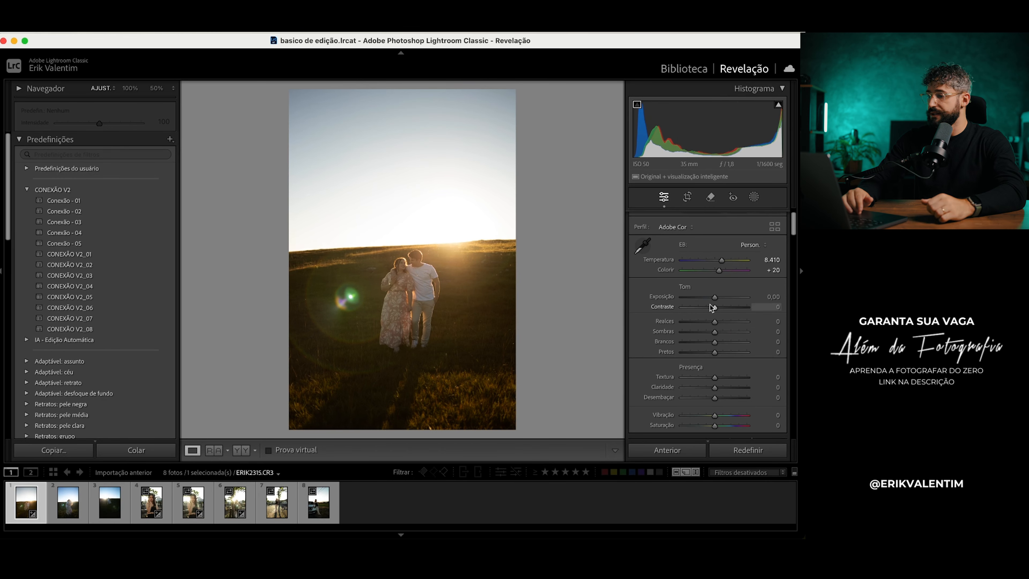
pyautogui.moveTo(714, 298)
pyautogui.mouseDown()
pyautogui.moveTo(704, 299)
pyautogui.moveTo(725, 298)
pyautogui.moveTo(704, 298)
pyautogui.moveTo(729, 295)
pyautogui.moveTo(645, 305)
pyautogui.moveTo(734, 308)
pyautogui.moveTo(716, 310)
pyautogui.mouseUp()
pyautogui.doubleClick(705, 299)
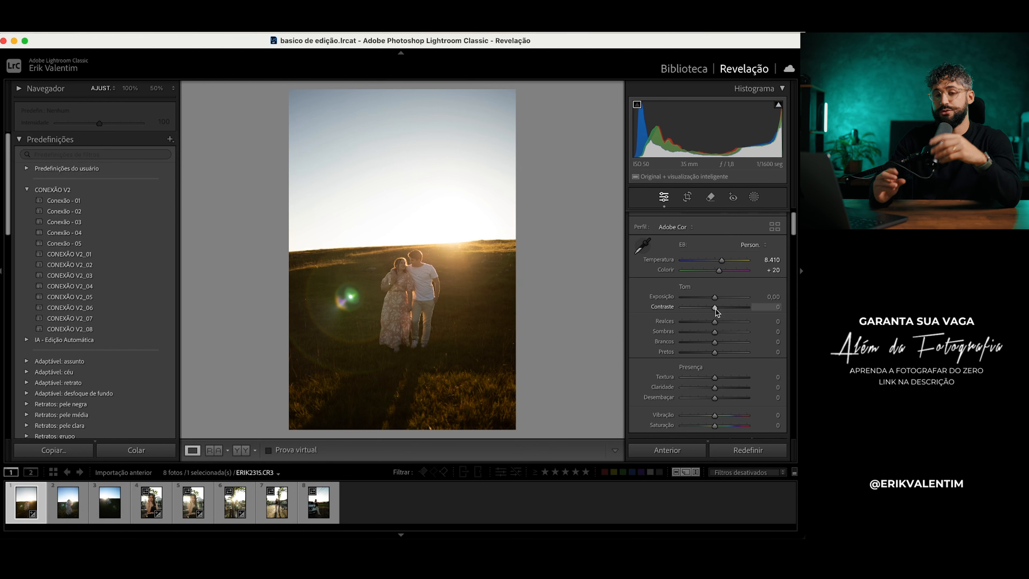
# Test the contrast at +100 and -100, reset it and set it to +20
pyautogui.moveTo(715, 310); pyautogui.dragTo(747, 306)
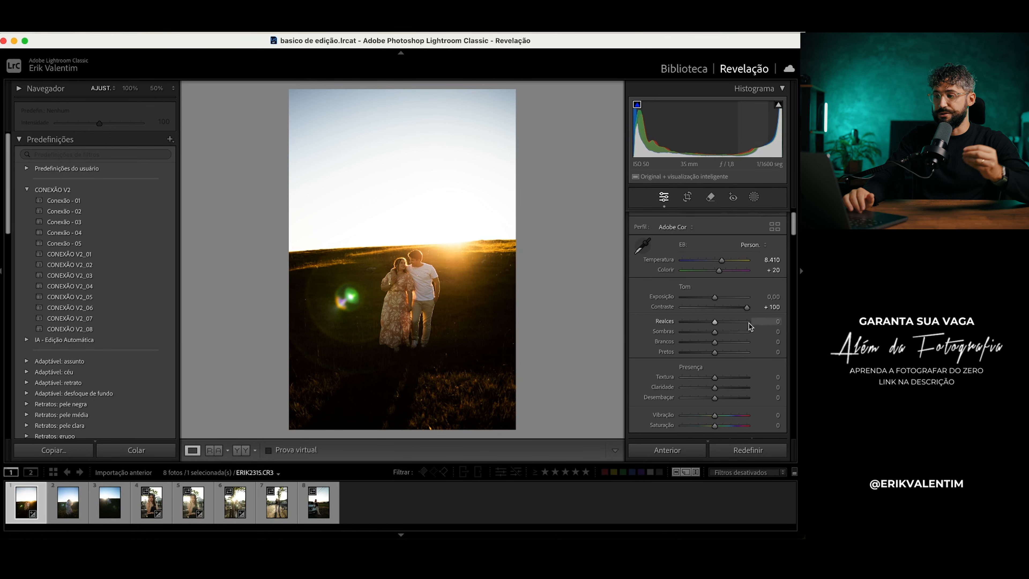
pyautogui.moveTo(747, 308); pyautogui.dragTo(659, 312)
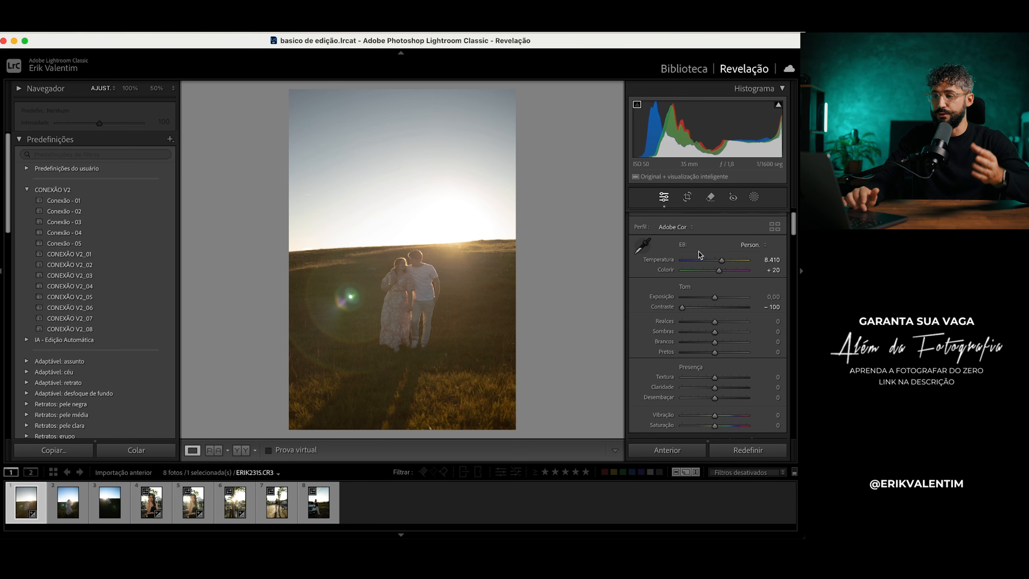
pyautogui.doubleClick(683, 311)
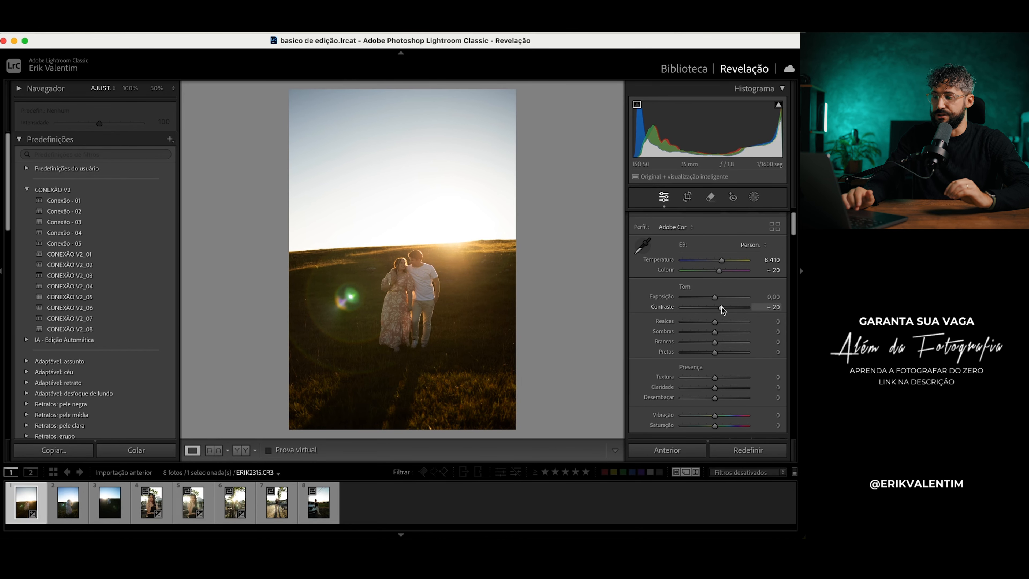
# Inspect the lens flare beside the couple at 100% zoom and return to the full photo
pyautogui.click(352, 303)
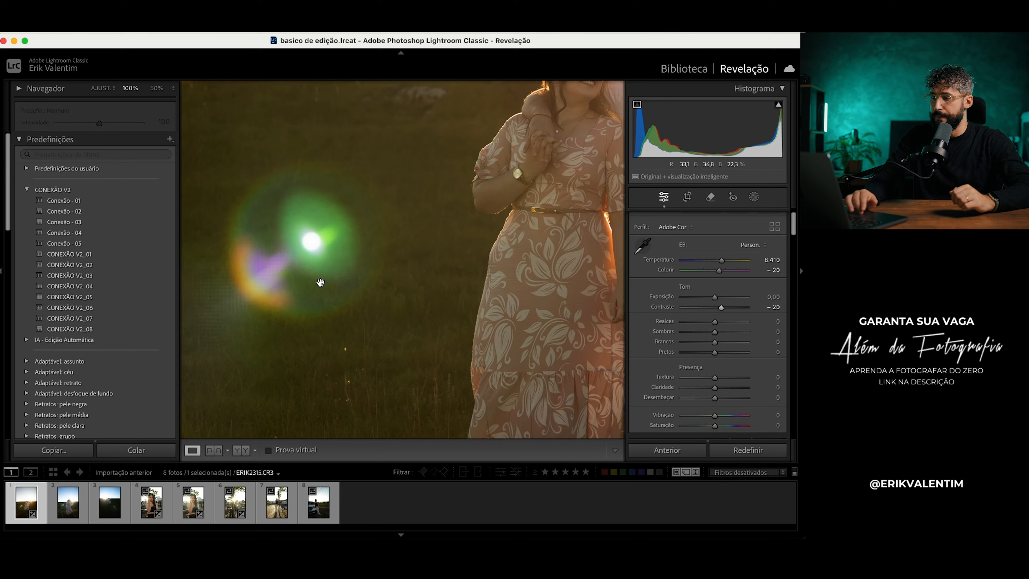
pyautogui.click(489, 254)
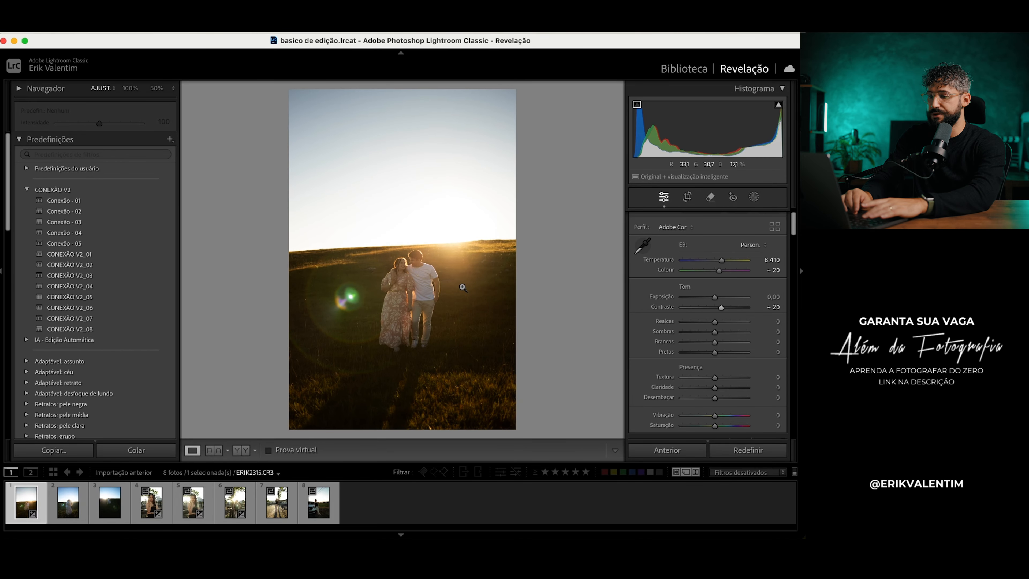
pyautogui.click(157, 88)
# Compare the photo before and after the edits, first side by side and afterwards as alternating full views
pyautogui.click(241, 449)
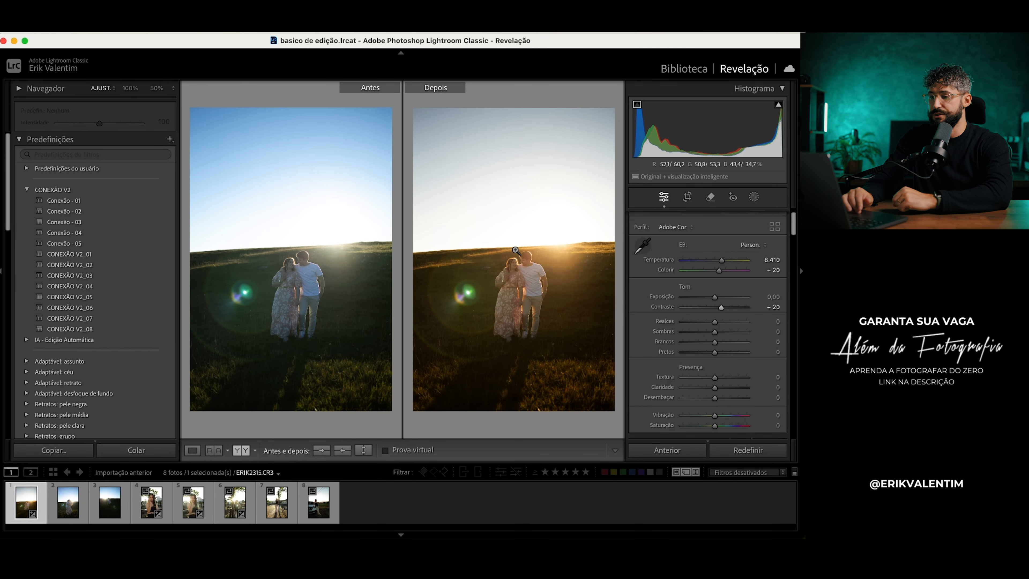
pyautogui.press('\\')
pyautogui.press('\\')
pyautogui.press('\\')
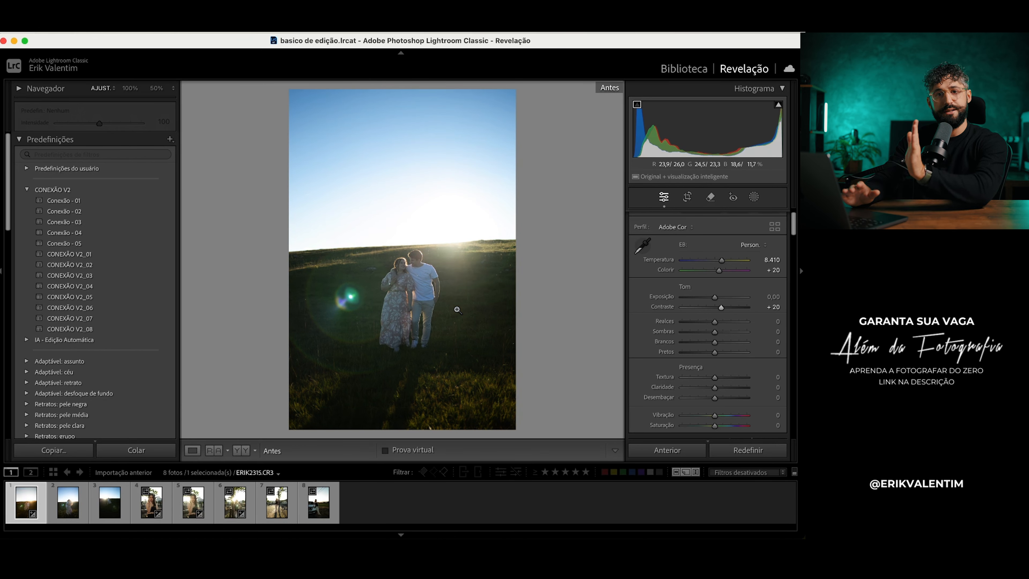
# Toggle repeatedly between the original and edited versions of the photo and inspect the couple at 50% zoom
pyautogui.press('\\')
pyautogui.press('\\')
pyautogui.press('\\')
pyautogui.press('\\')
pyautogui.press('\\')
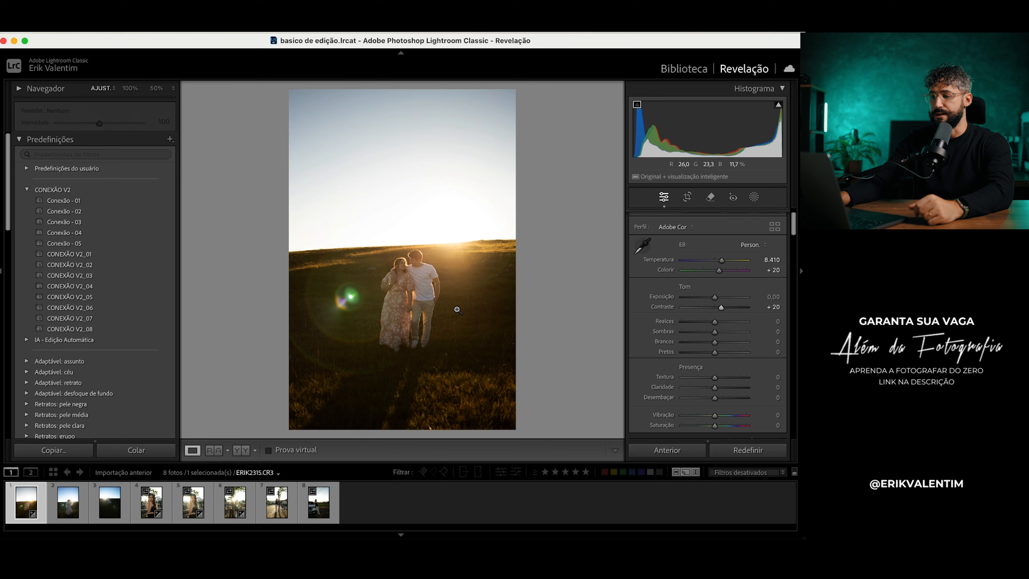
pyautogui.press('\\')
pyautogui.press('\\')
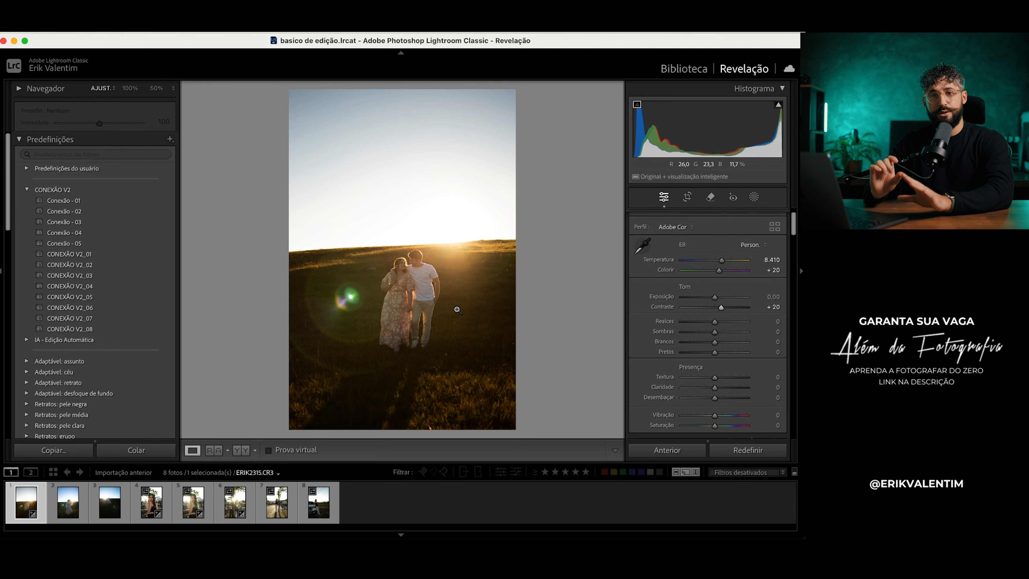
pyautogui.click(458, 310)
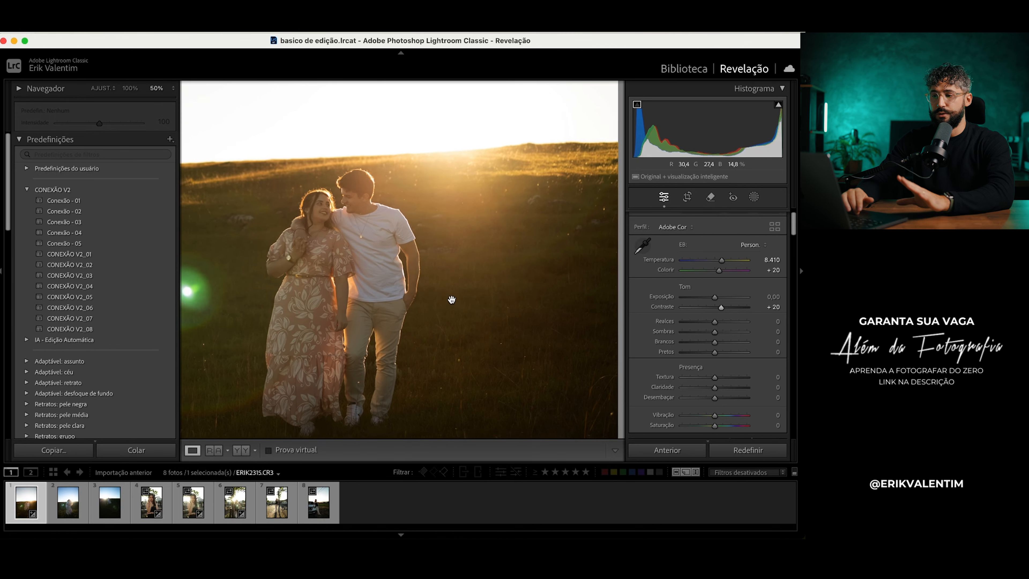
pyautogui.click(438, 300)
# Test the highlights at -100 and -67 while checking the bright sky above the couple, and reset them to 0
pyautogui.moveTo(714, 321); pyautogui.dragTo(715, 321)
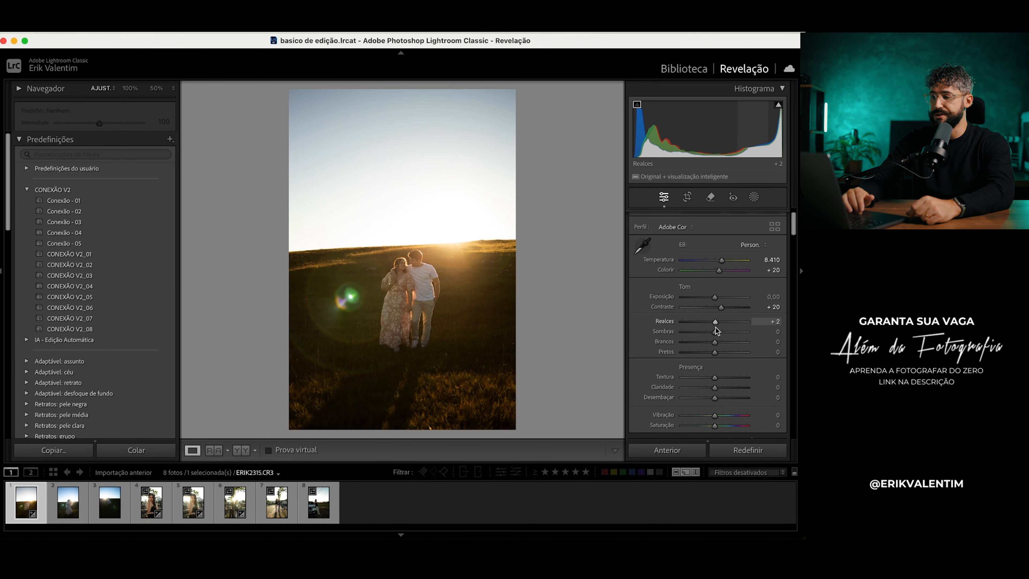
pyautogui.click(417, 235)
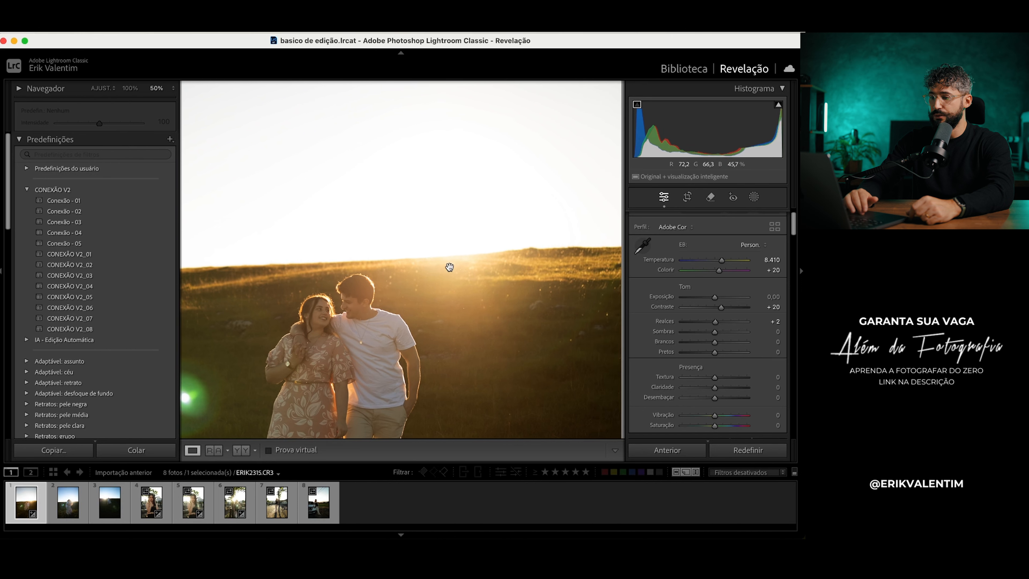
pyautogui.moveTo(434, 239); pyautogui.dragTo(434, 272)
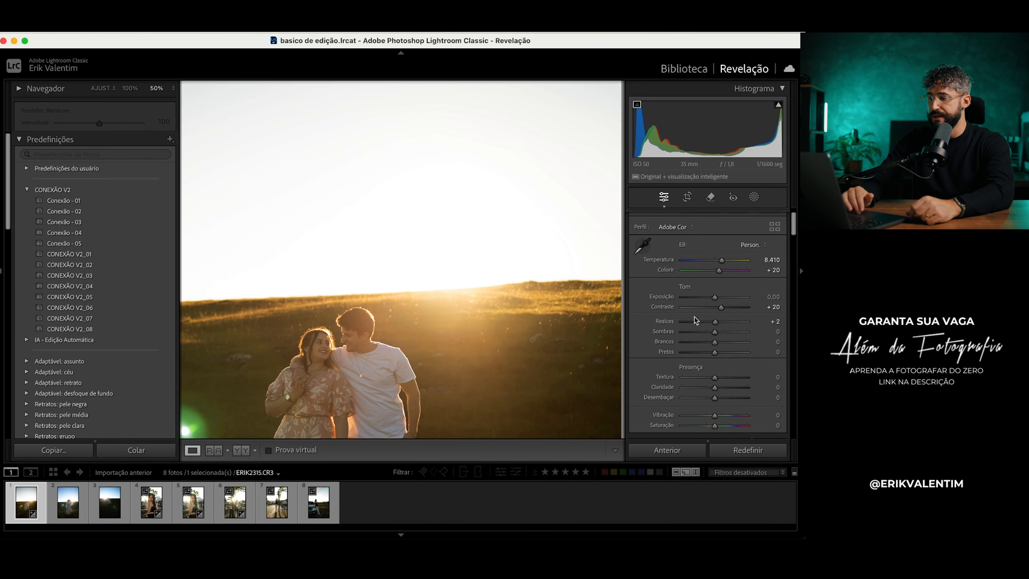
pyautogui.moveTo(715, 323); pyautogui.dragTo(670, 322)
pyautogui.moveTo(475, 299); pyautogui.dragTo(479, 277)
pyautogui.click(520, 325)
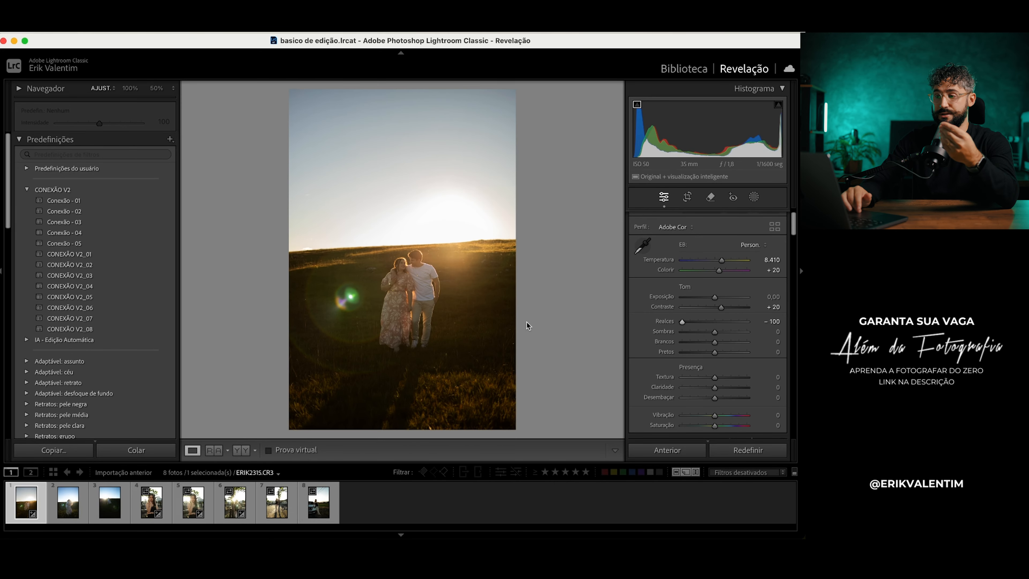
pyautogui.moveTo(684, 323)
pyautogui.mouseDown()
pyautogui.moveTo(713, 323)
pyautogui.moveTo(685, 324)
pyautogui.moveTo(709, 329)
pyautogui.moveTo(692, 328)
pyautogui.mouseUp()
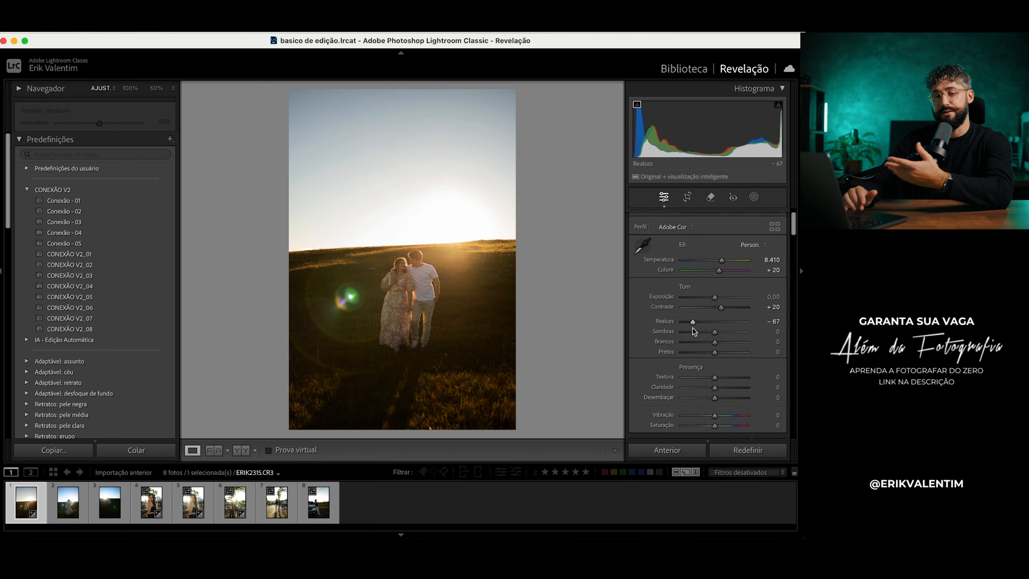
pyautogui.moveTo(691, 322); pyautogui.dragTo(715, 323)
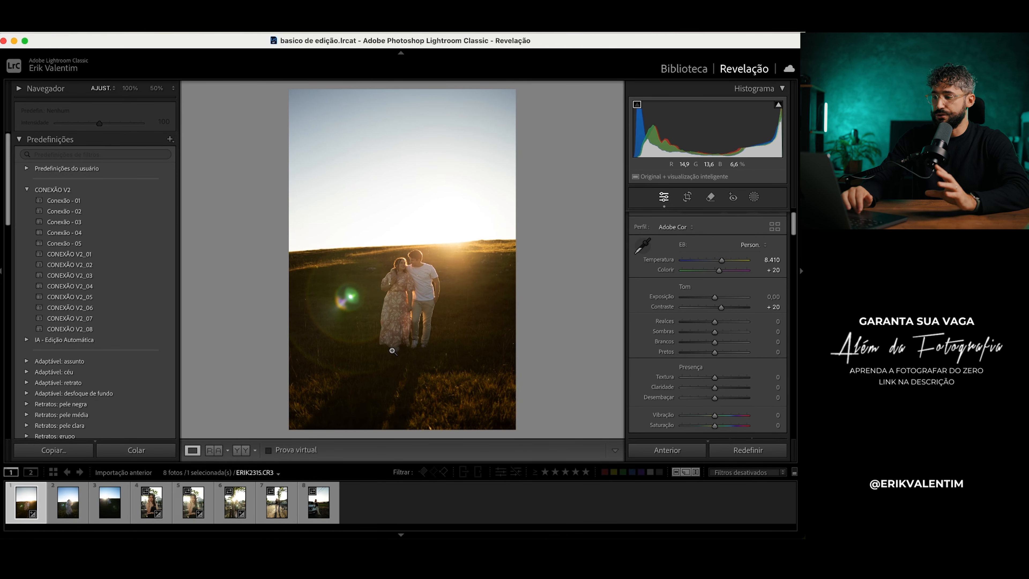
# Test the shadows at +96 and -100 and reset them to 0
pyautogui.moveTo(714, 332); pyautogui.dragTo(745, 332)
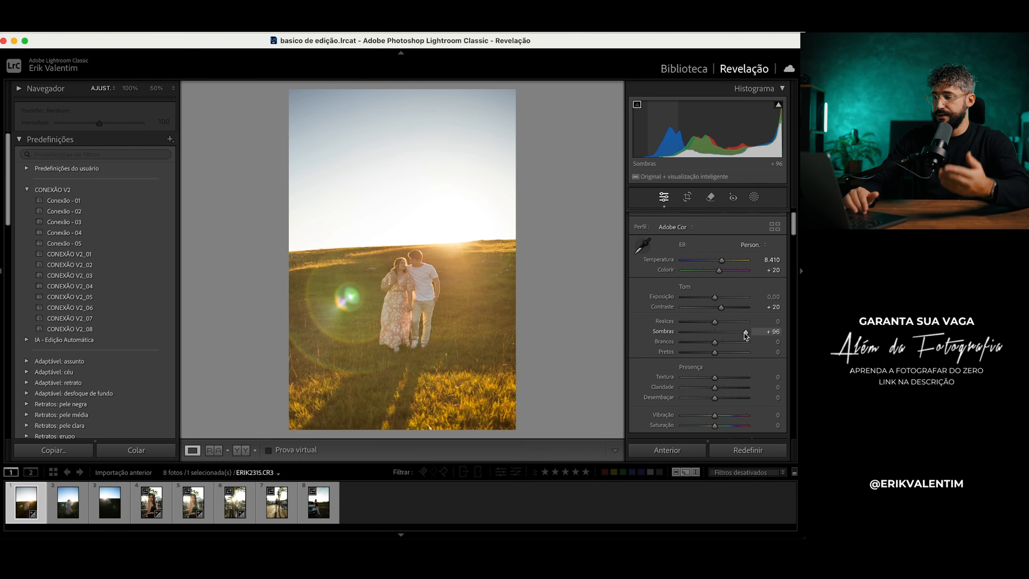
pyautogui.moveTo(746, 333); pyautogui.dragTo(659, 330)
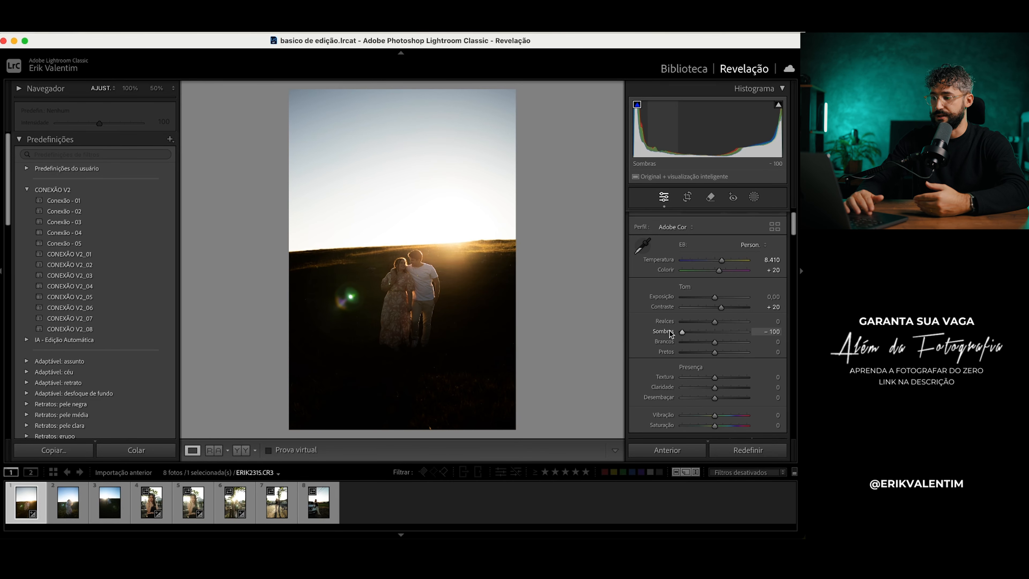
pyautogui.moveTo(671, 332); pyautogui.dragTo(707, 331)
pyautogui.doubleClick(707, 331)
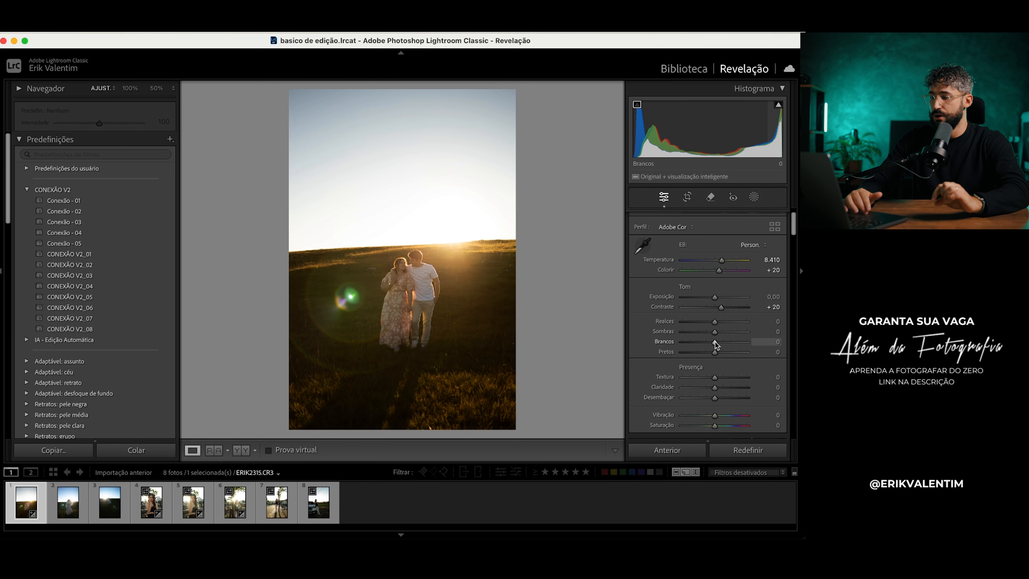
# Try slightly brighter whites and blacks at -7, resetting each adjustment to 0
pyautogui.moveTo(715, 344)
pyautogui.mouseDown()
pyautogui.moveTo(690, 341)
pyautogui.moveTo(753, 341)
pyautogui.moveTo(725, 342)
pyautogui.mouseUp()
pyautogui.doubleClick(724, 341)
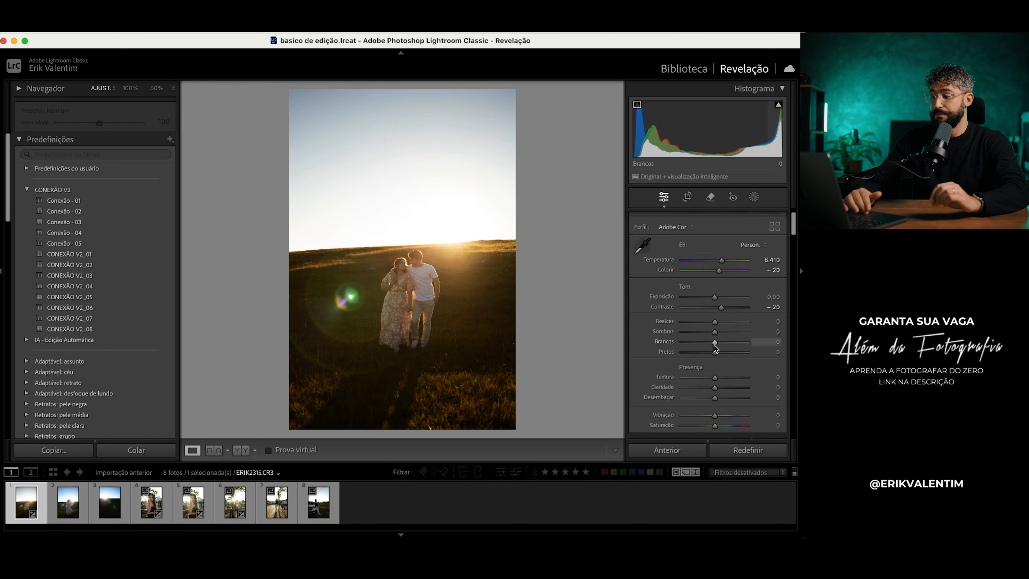
pyautogui.moveTo(715, 353)
pyautogui.mouseDown()
pyautogui.moveTo(754, 352)
pyautogui.moveTo(691, 348)
pyautogui.moveTo(713, 355)
pyautogui.mouseUp()
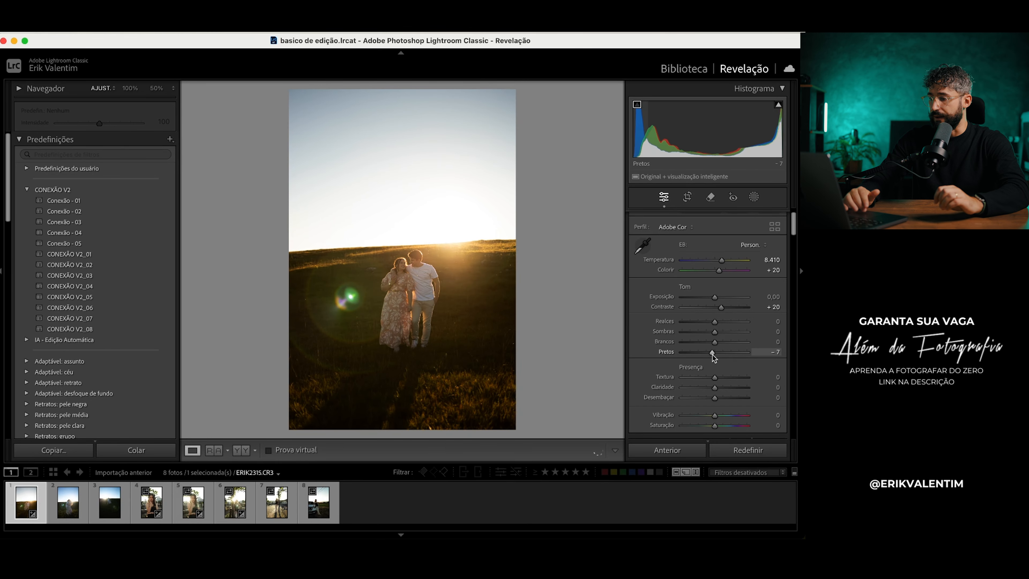
pyautogui.doubleClick(712, 354)
# Test the texture at +100 and -100 on the couple at 50% zoom and reset it to 0
pyautogui.scroll(-3, 686, 340)
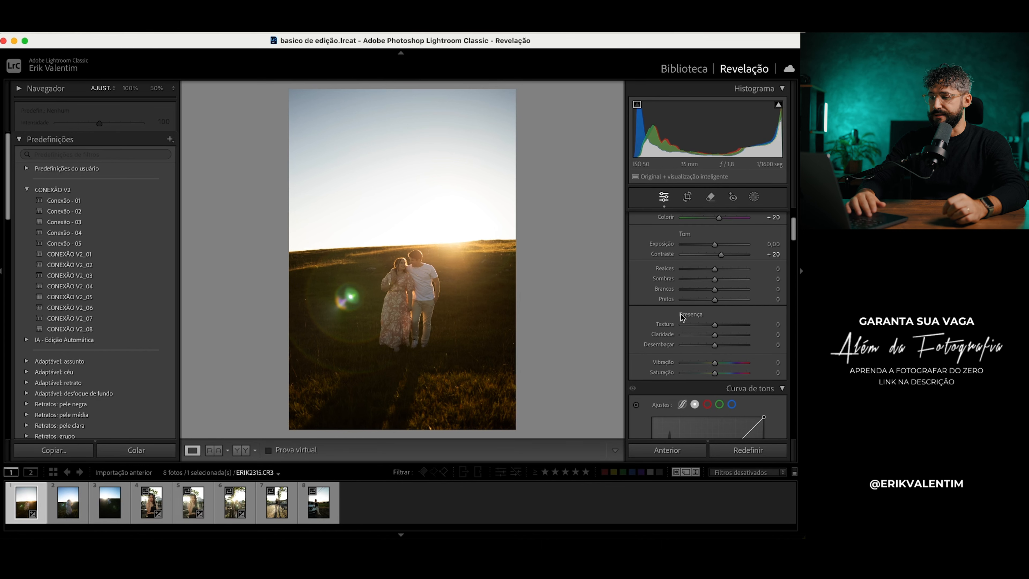
pyautogui.click(431, 283)
pyautogui.moveTo(427, 280); pyautogui.dragTo(430, 250)
pyautogui.moveTo(600, 293); pyautogui.dragTo(471, 284)
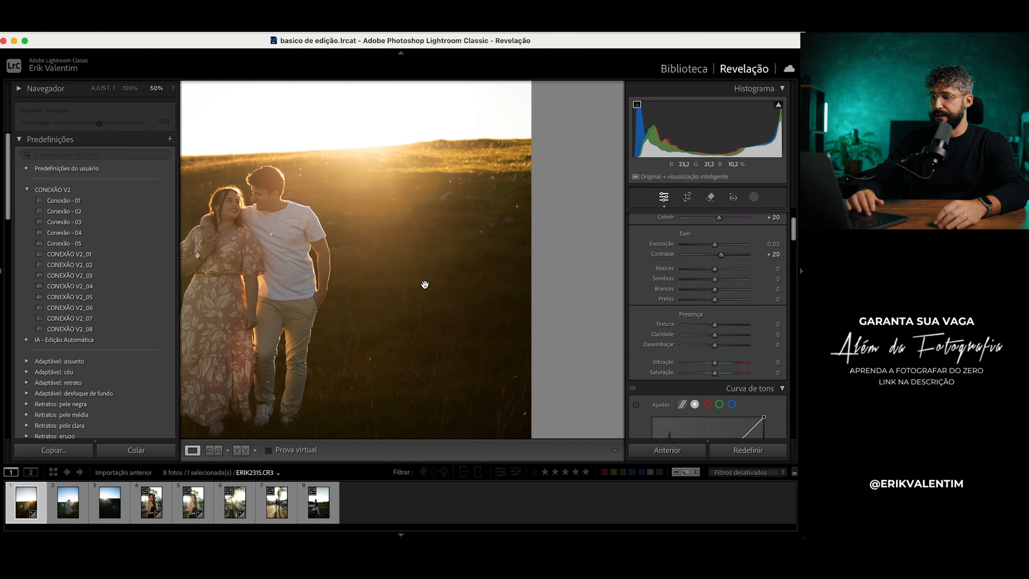
pyautogui.click(471, 285)
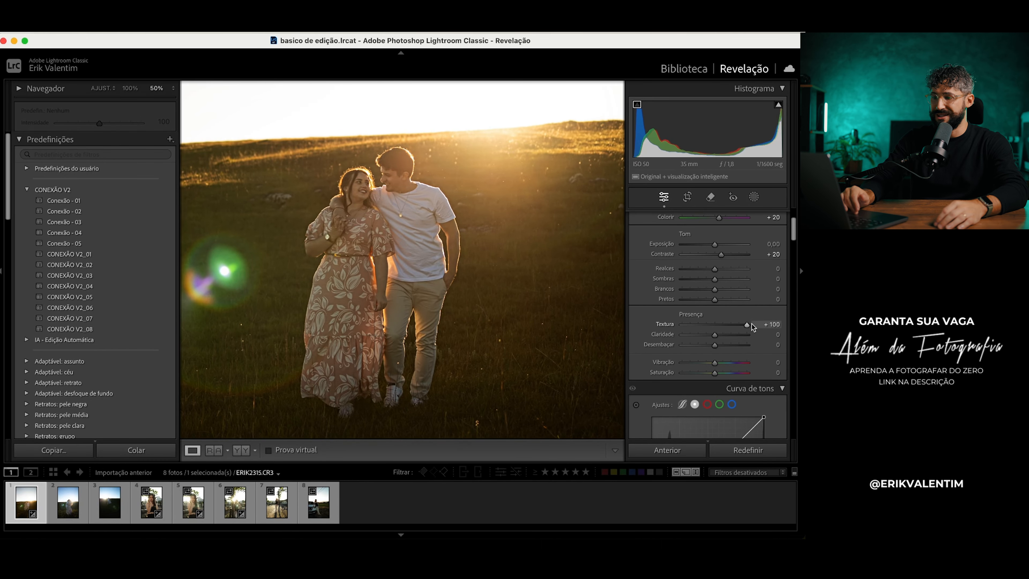
pyautogui.moveTo(751, 324); pyautogui.dragTo(691, 324)
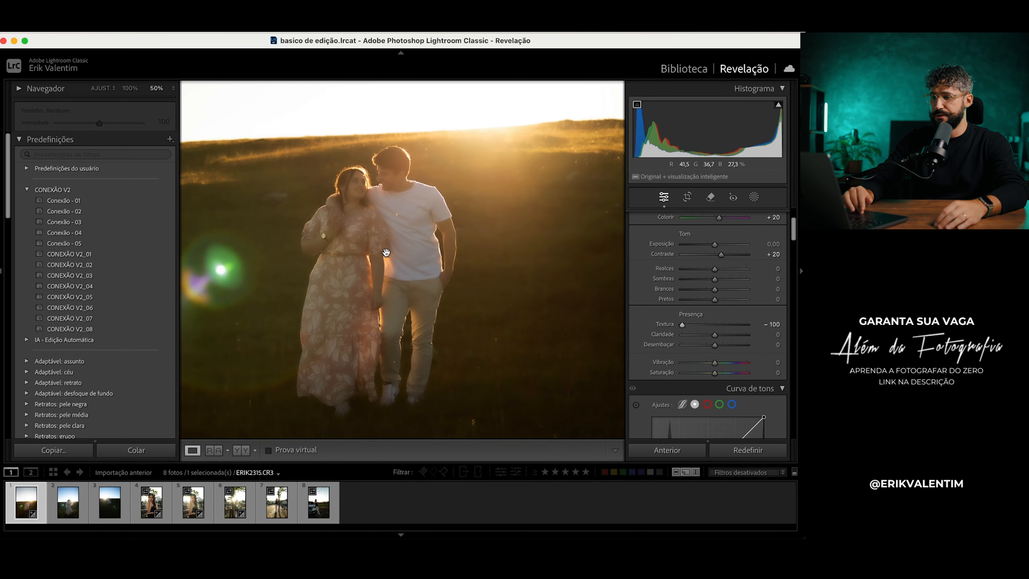
pyautogui.click(432, 283)
# Try a higher clarity and a dehaze of -31, resetting each adjustment to 0
pyautogui.moveTo(714, 335)
pyautogui.mouseDown()
pyautogui.moveTo(760, 339)
pyautogui.moveTo(666, 342)
pyautogui.moveTo(716, 352)
pyautogui.moveTo(711, 335)
pyautogui.moveTo(725, 336)
pyautogui.mouseUp()
pyautogui.doubleClick(725, 336)
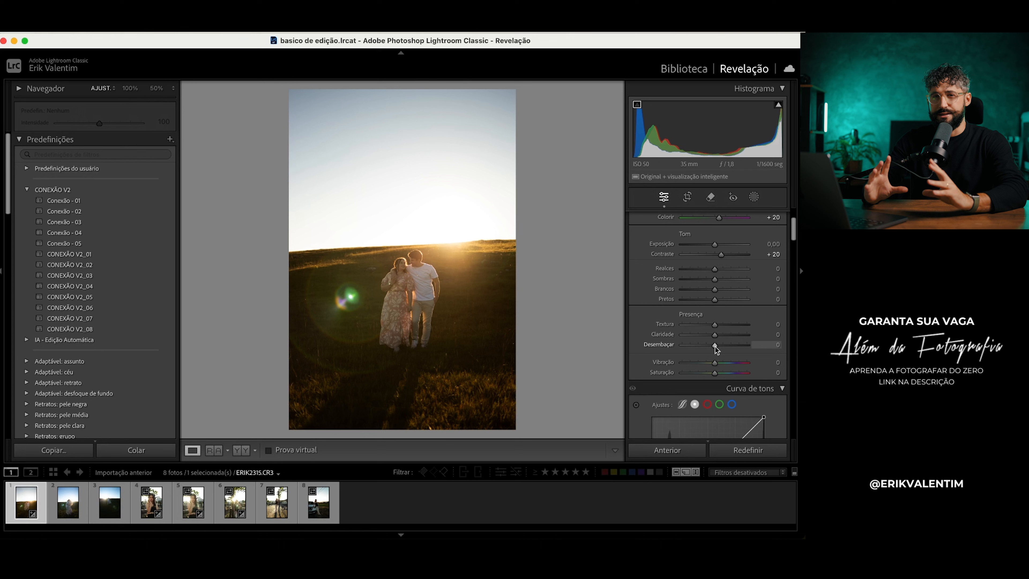
pyautogui.moveTo(723, 346)
pyautogui.mouseDown()
pyautogui.moveTo(740, 347)
pyautogui.moveTo(705, 354)
pyautogui.mouseUp()
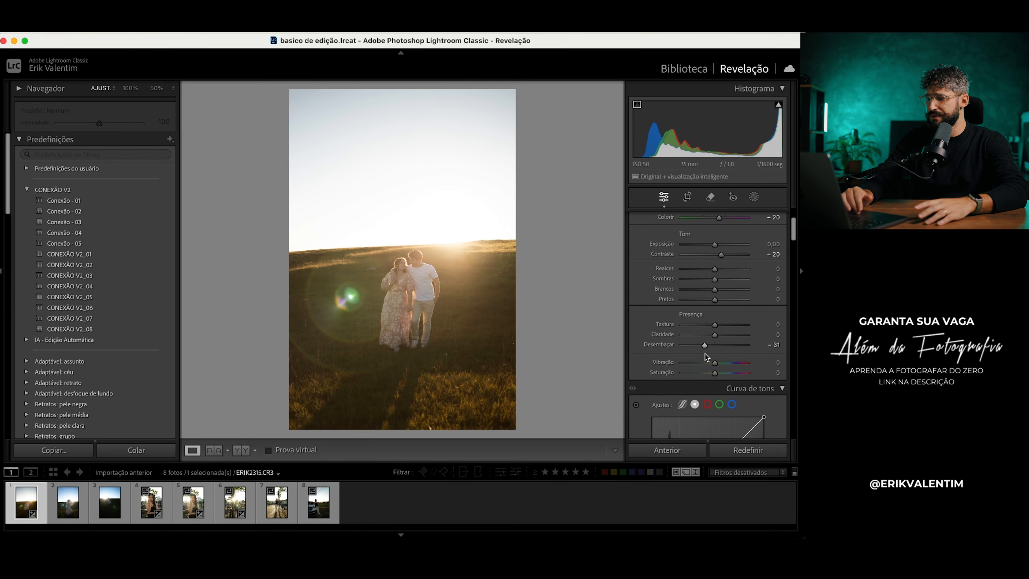
pyautogui.doubleClick(704, 346)
# Test the vibrance at +100 and -100, checking the photo up close, and reset it to 0
pyautogui.scroll(-1, 698, 348)
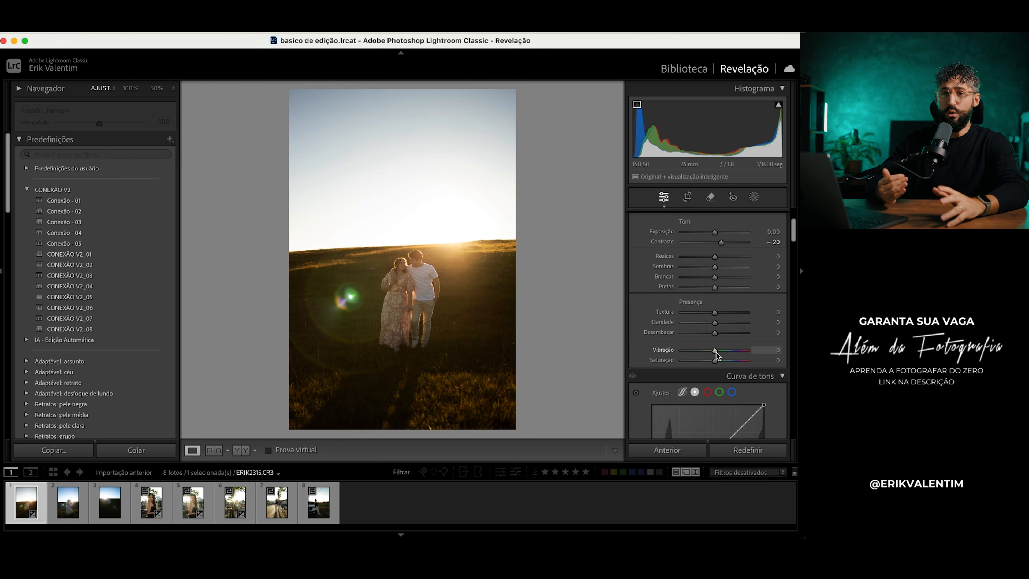
pyautogui.moveTo(716, 350); pyautogui.dragTo(764, 351)
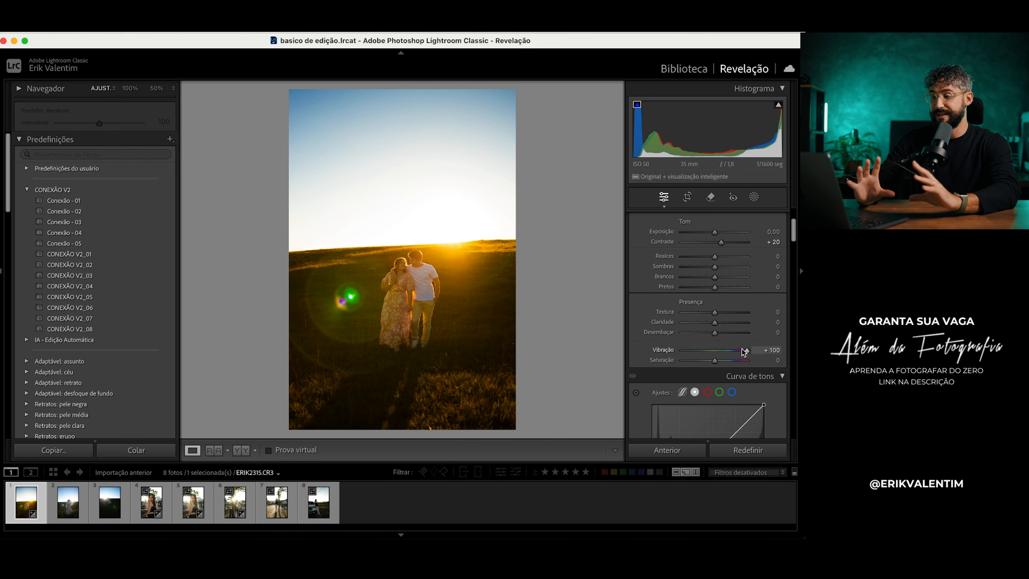
pyautogui.click(436, 252)
pyautogui.moveTo(439, 300); pyautogui.dragTo(449, 260)
pyautogui.click(449, 260)
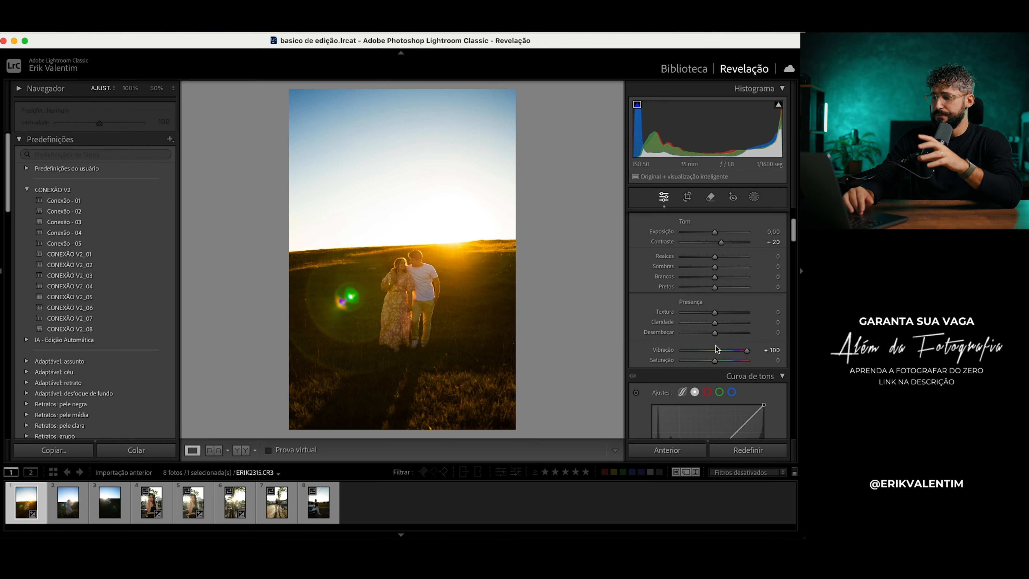
pyautogui.moveTo(747, 352); pyautogui.dragTo(664, 350)
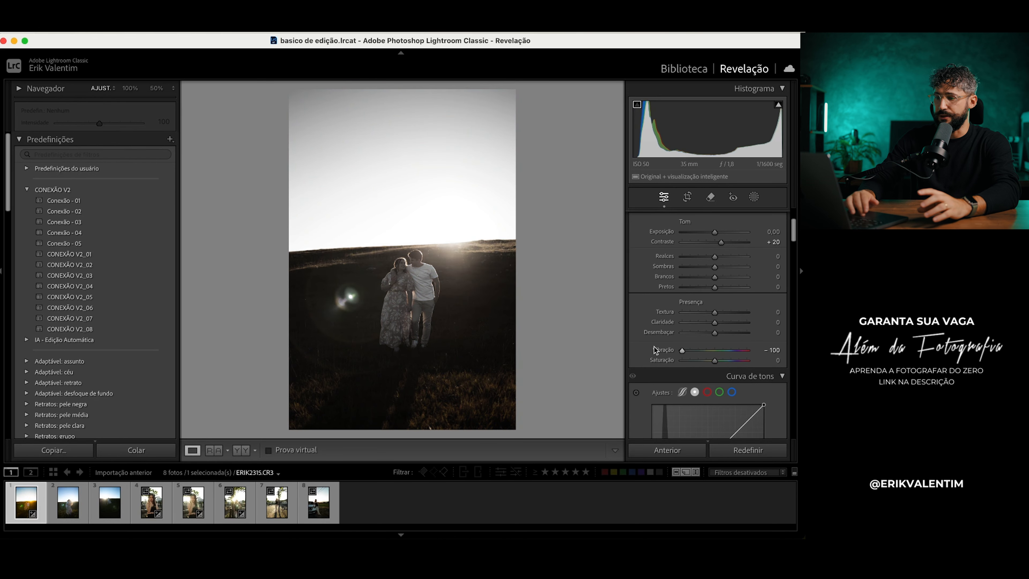
pyautogui.doubleClick(684, 351)
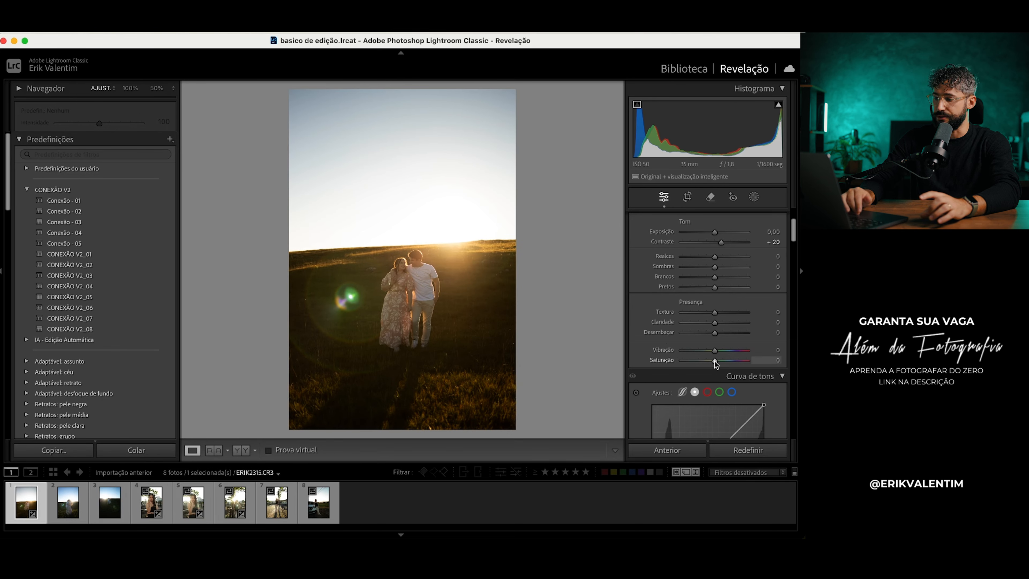
# Test the saturation at -100 and +100 and reset it to 0
pyautogui.moveTo(715, 360); pyautogui.dragTo(664, 357)
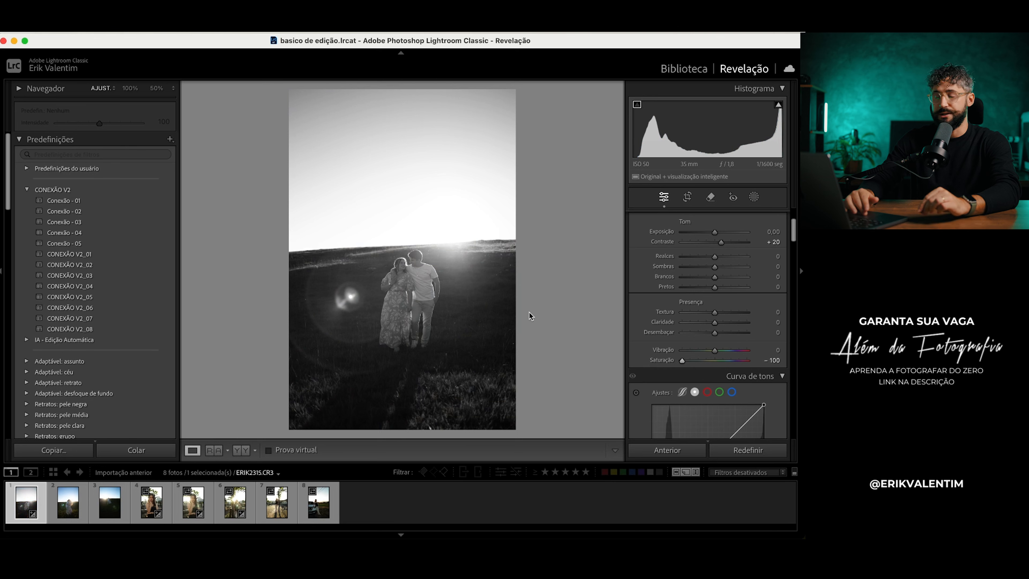
pyautogui.moveTo(682, 360); pyautogui.dragTo(768, 367)
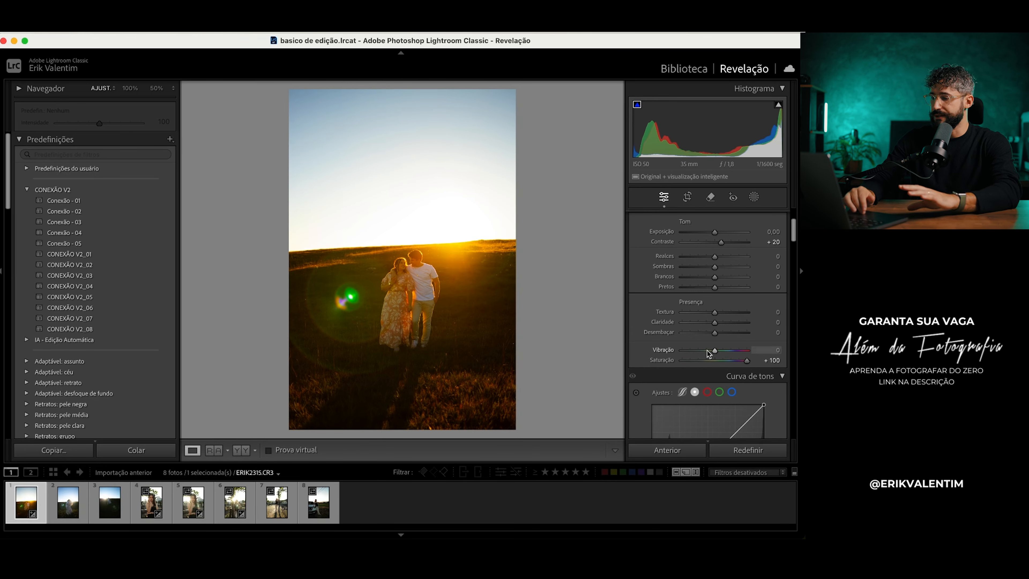
pyautogui.doubleClick(747, 360)
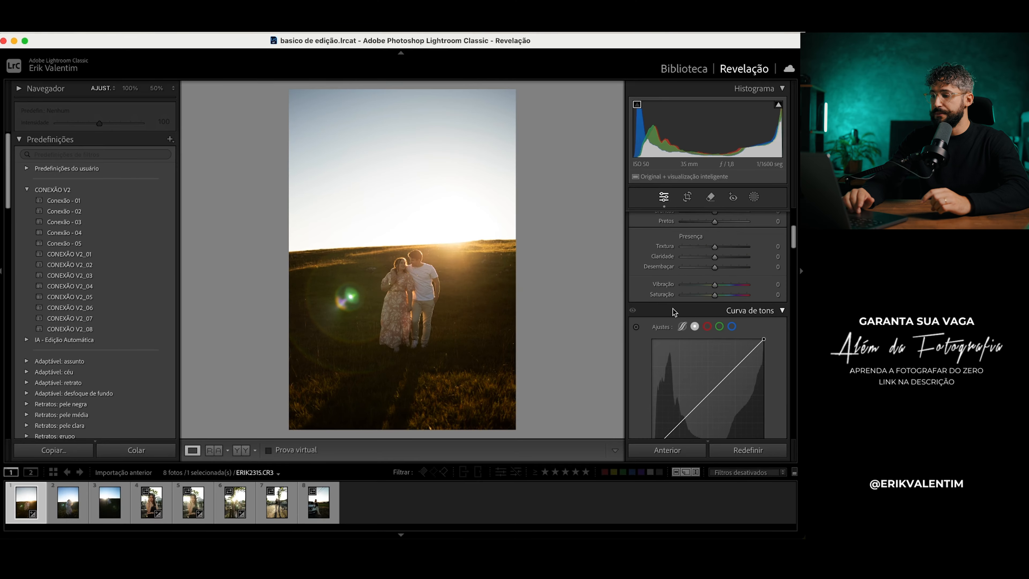
# Look over the tone curve and the basic adjustments, and reset the contrast to 0
pyautogui.scroll(-3, 673, 309)
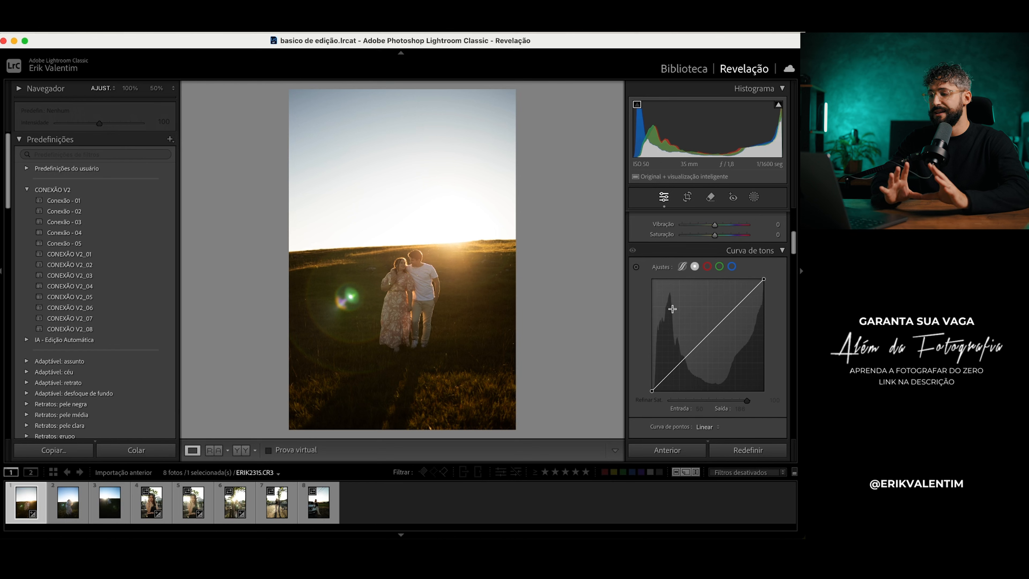
pyautogui.scroll(-1, 673, 309)
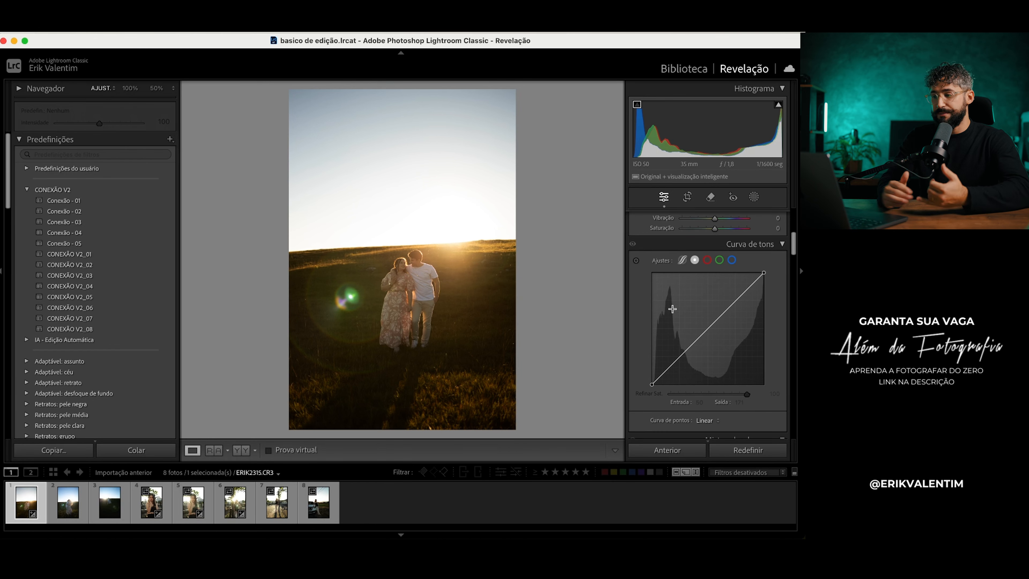
pyautogui.scroll(9, 673, 309)
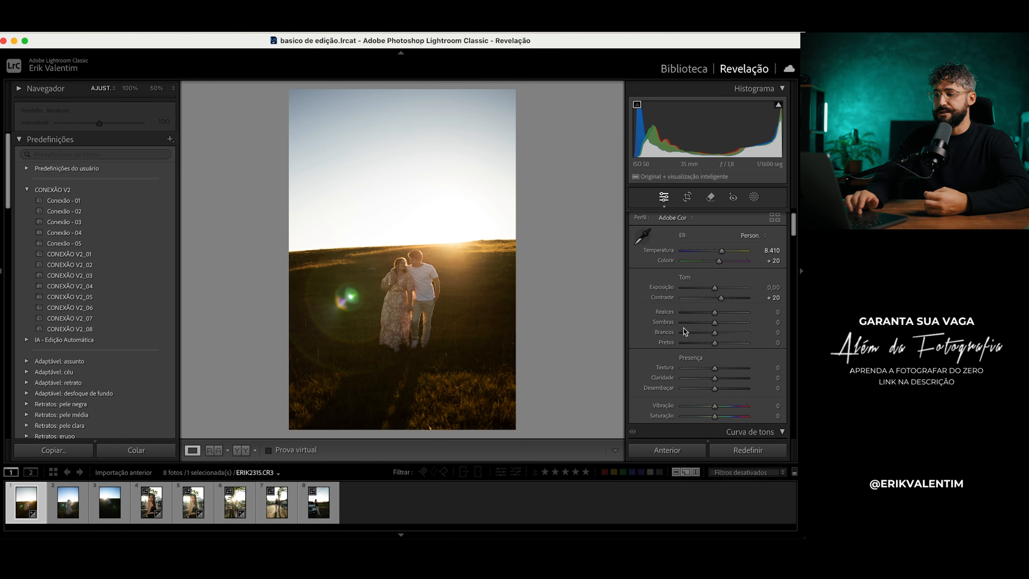
pyautogui.scroll(-8, 694, 307)
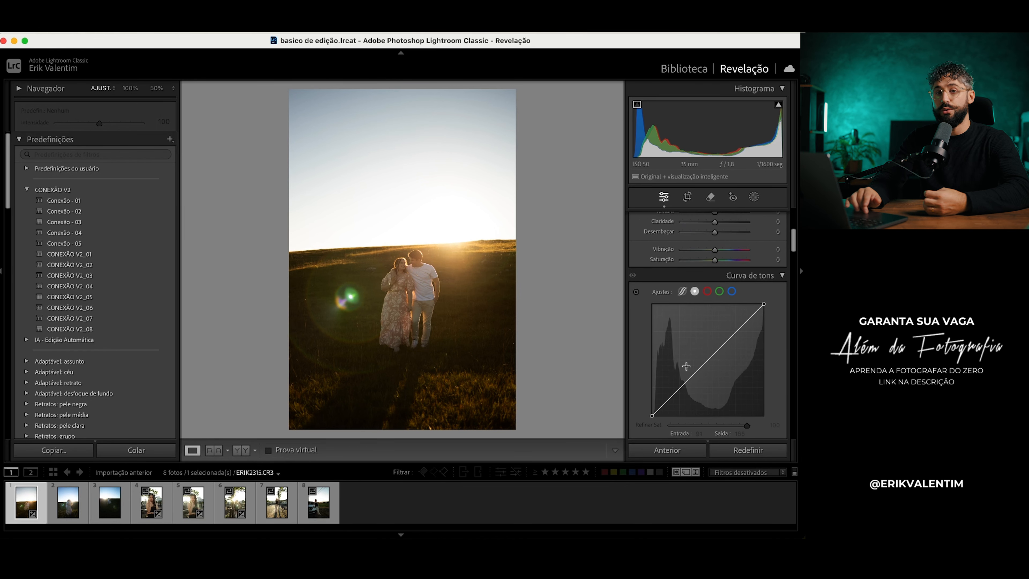
pyautogui.scroll(9, 733, 369)
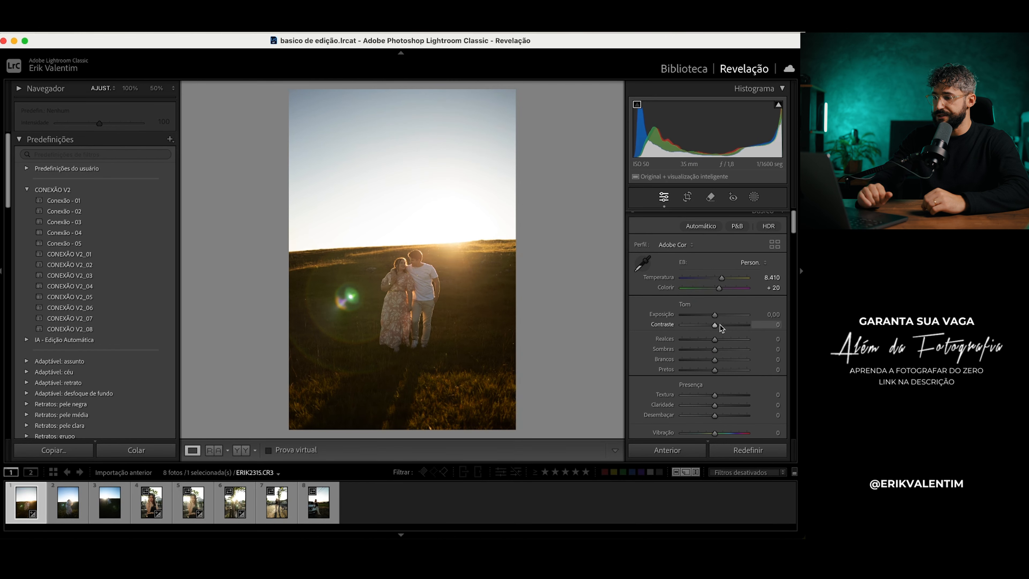
# Move the tone curve's black point along the base of the graph to input 251 and output 0
pyautogui.scroll(-11, 707, 337)
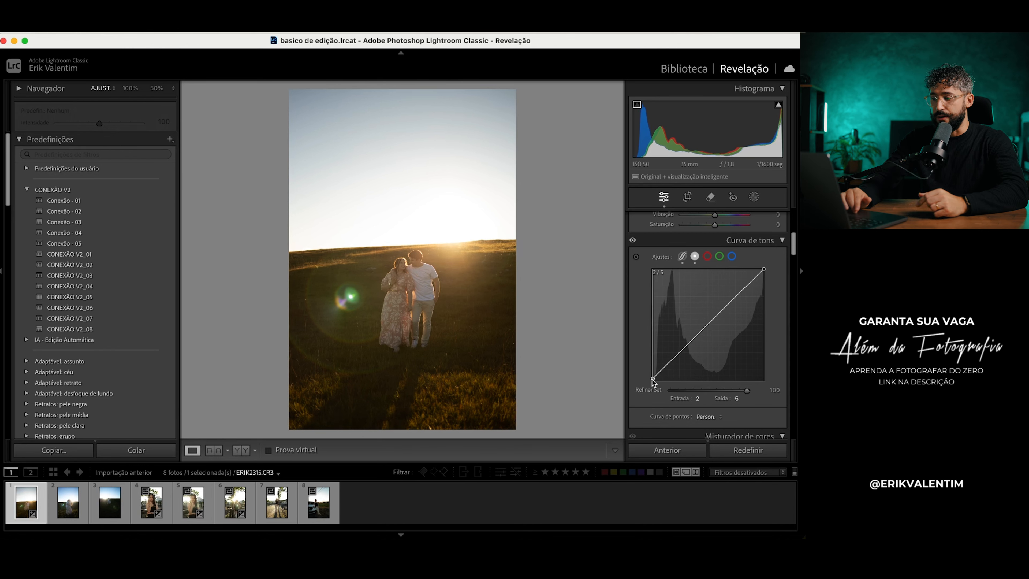
pyautogui.moveTo(648, 383); pyautogui.dragTo(762, 393)
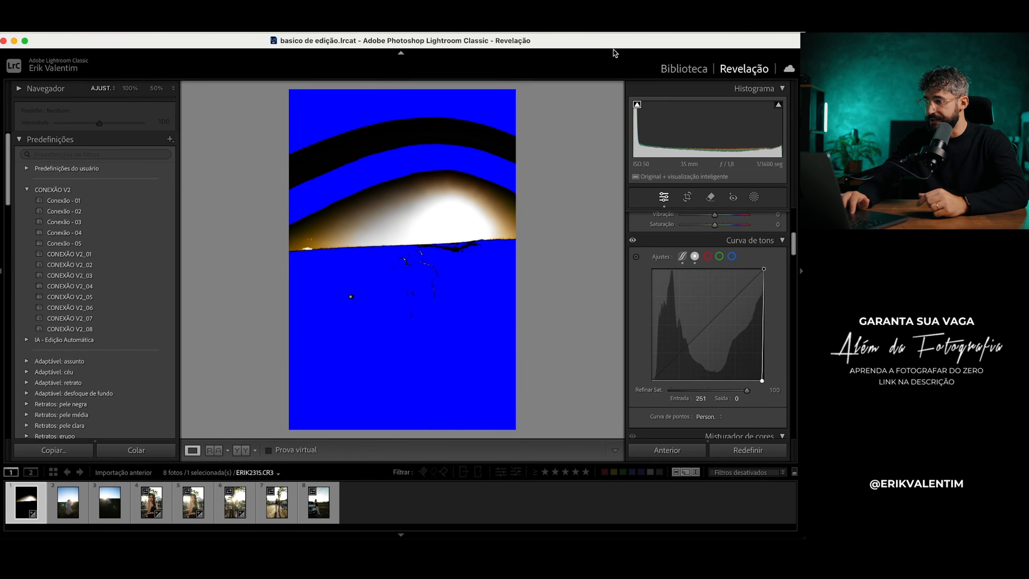
# Hide the shadow clipping warning and return the tone curve's end points to a straight linear curve
pyautogui.click(636, 107)
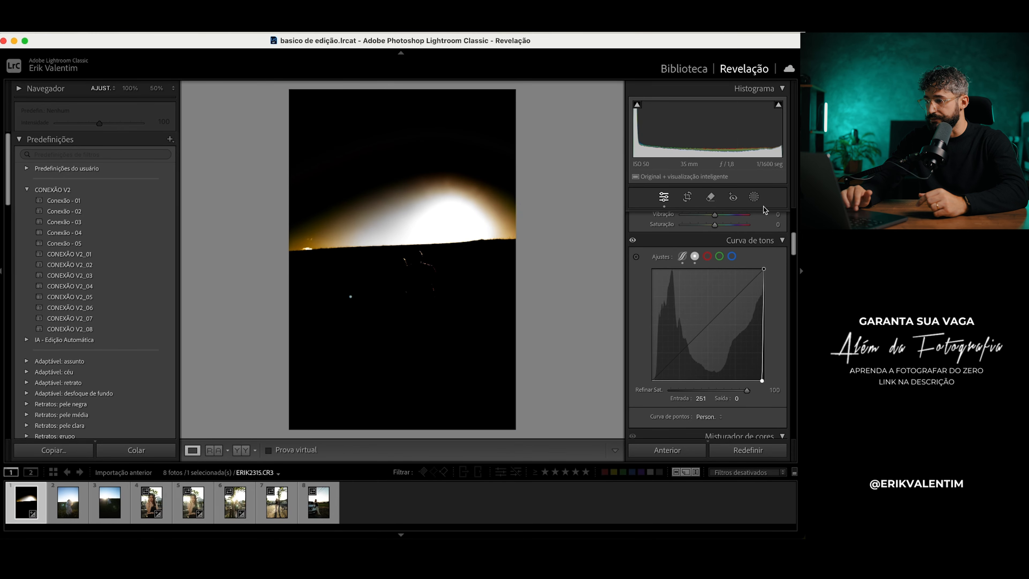
pyautogui.moveTo(761, 380); pyautogui.dragTo(658, 368)
pyautogui.moveTo(764, 269); pyautogui.dragTo(748, 231)
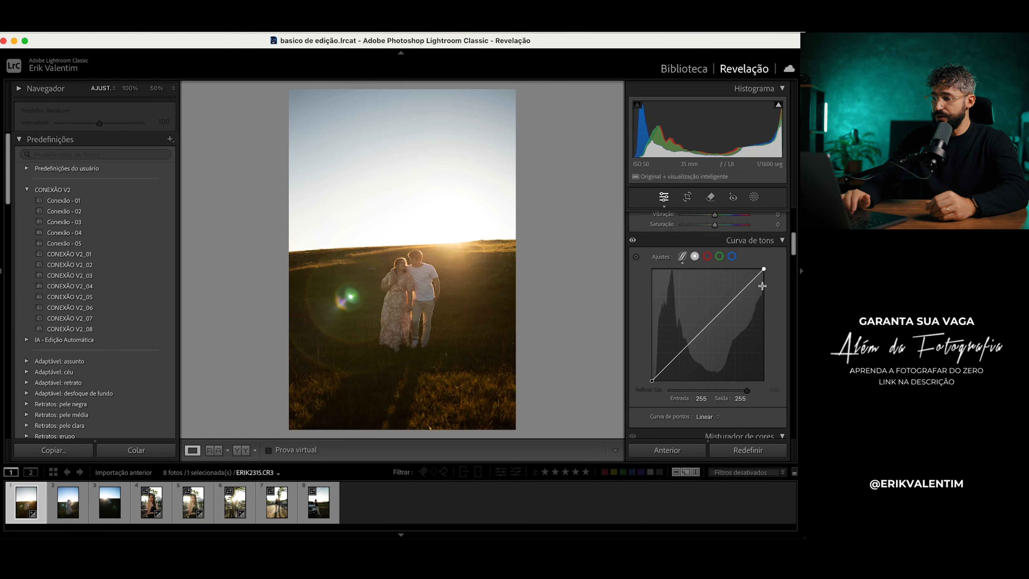
# Test the tone curve's white point at output 130 and return it to 255
pyautogui.moveTo(764, 272); pyautogui.dragTo(769, 324)
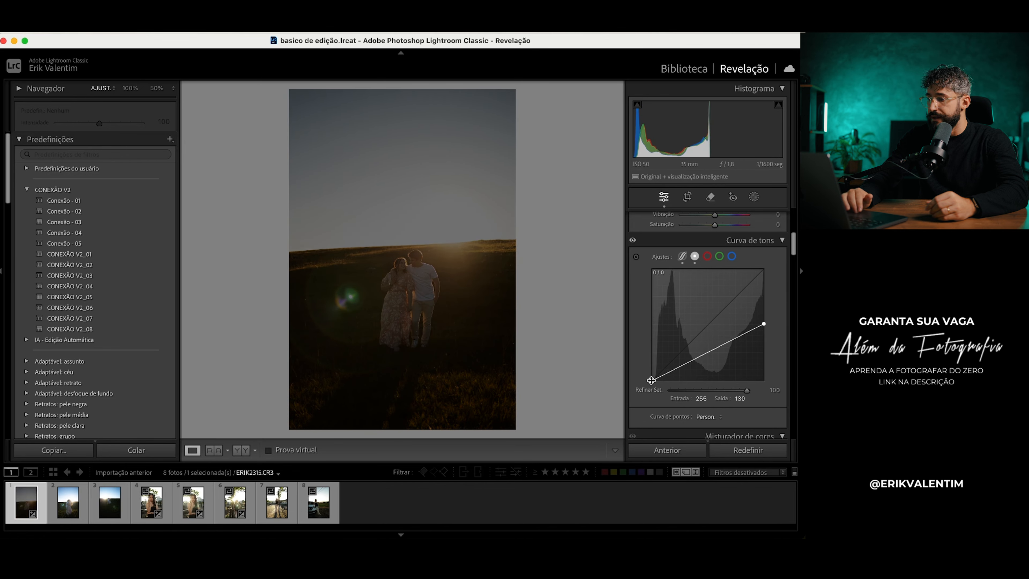
pyautogui.moveTo(652, 381)
pyautogui.mouseDown()
pyautogui.moveTo(626, 325)
pyautogui.moveTo(651, 323)
pyautogui.moveTo(651, 381)
pyautogui.mouseUp()
pyautogui.moveTo(761, 320); pyautogui.dragTo(764, 269)
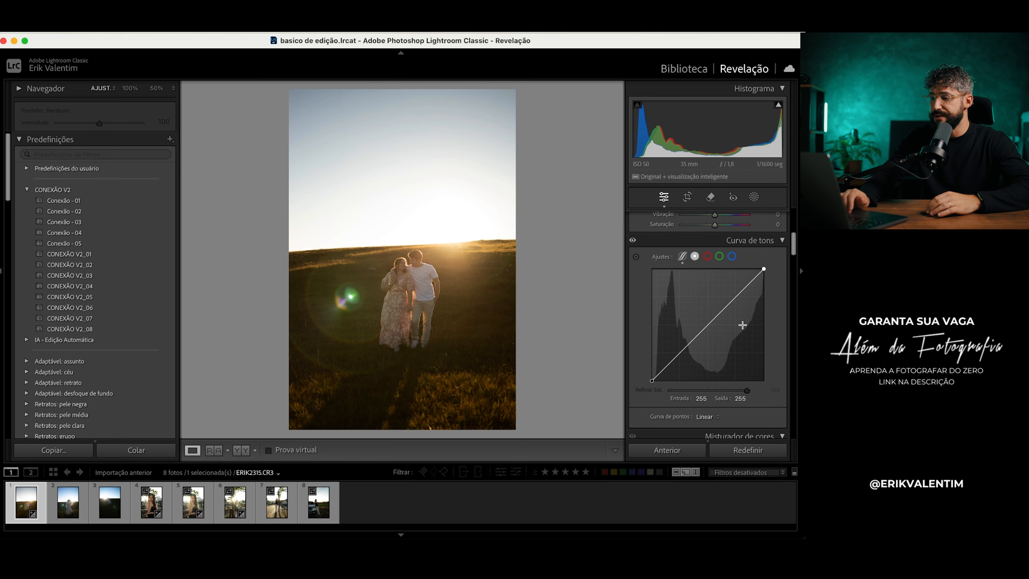
# Shape the tone curve into an S with a shadow point at 70/59 and a highlight point at 188/199, and compare the photo without it
pyautogui.click(678, 353)
pyautogui.click(737, 295)
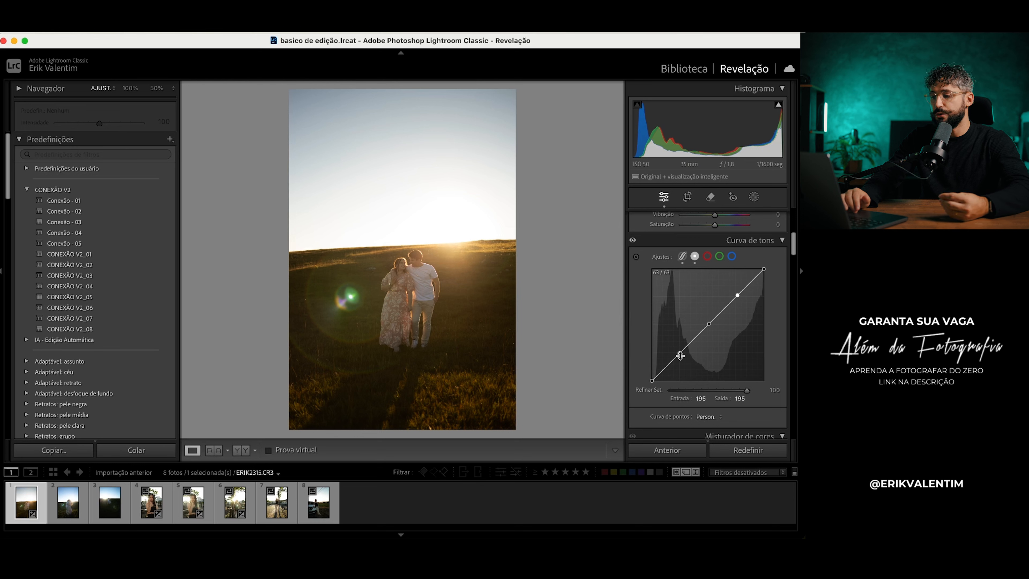
pyautogui.moveTo(680, 355); pyautogui.dragTo(682, 356)
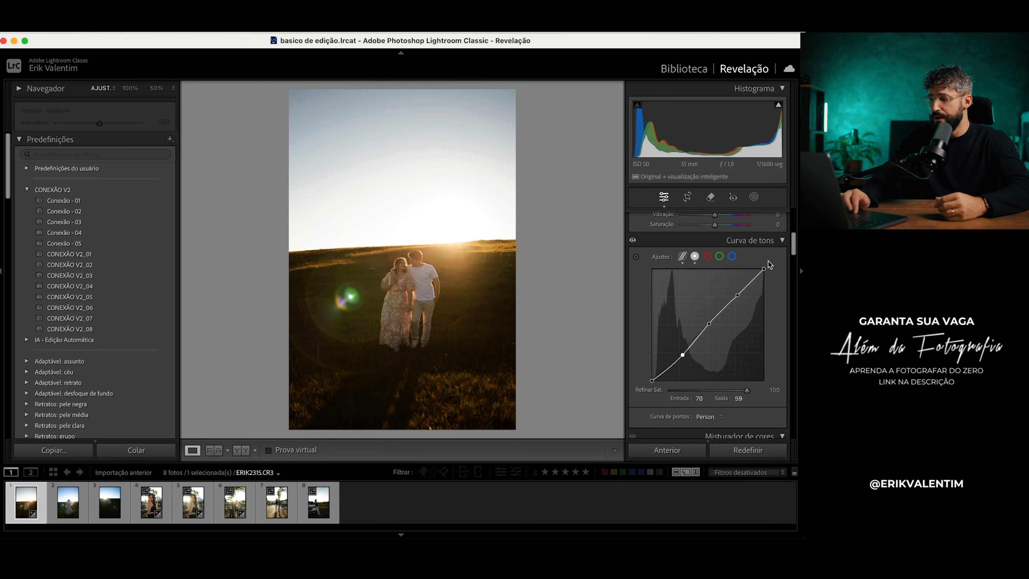
pyautogui.moveTo(737, 295); pyautogui.dragTo(734, 292)
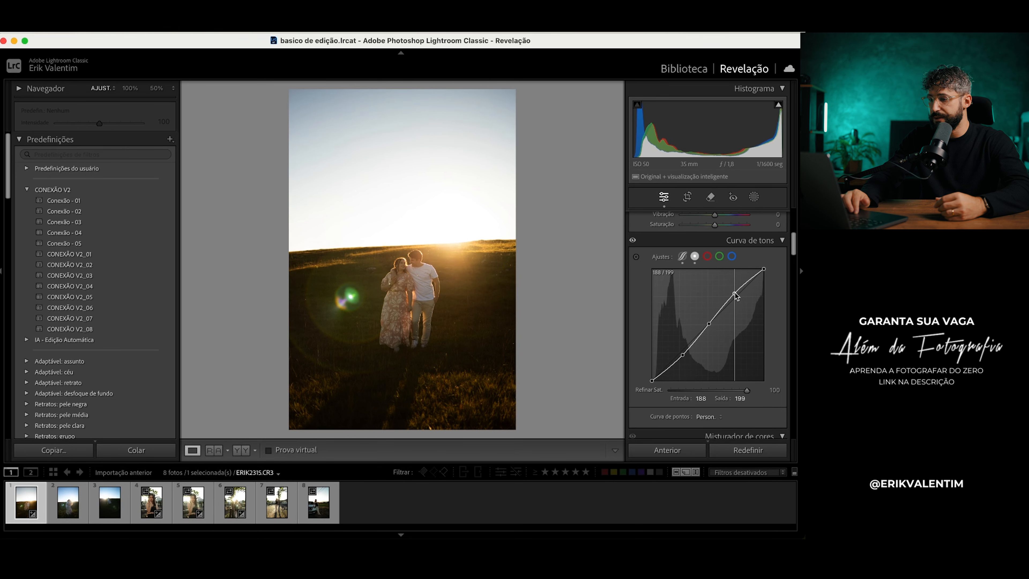
pyautogui.click(633, 241)
pyautogui.click(632, 241)
pyautogui.click(633, 240)
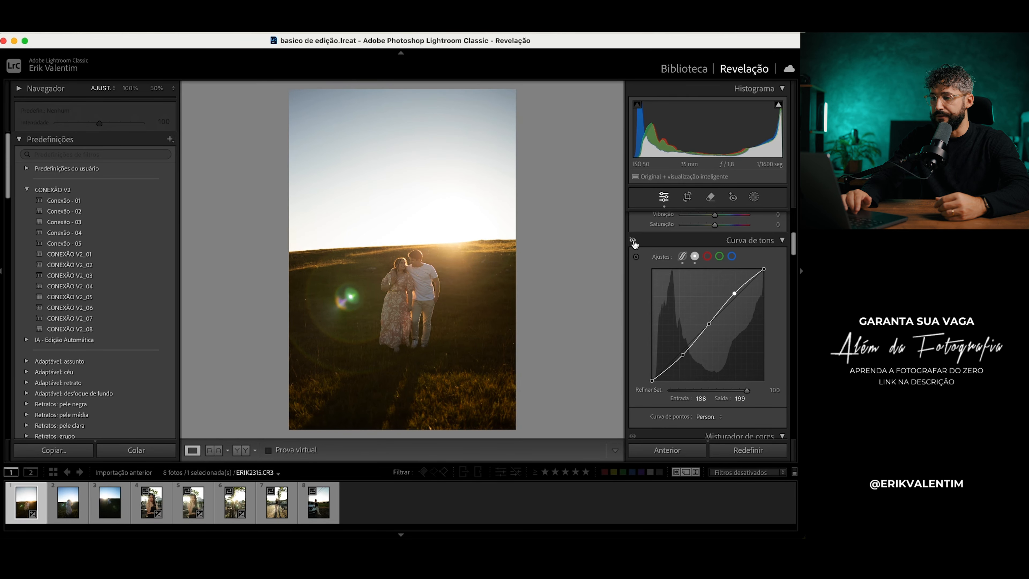
pyautogui.click(632, 241)
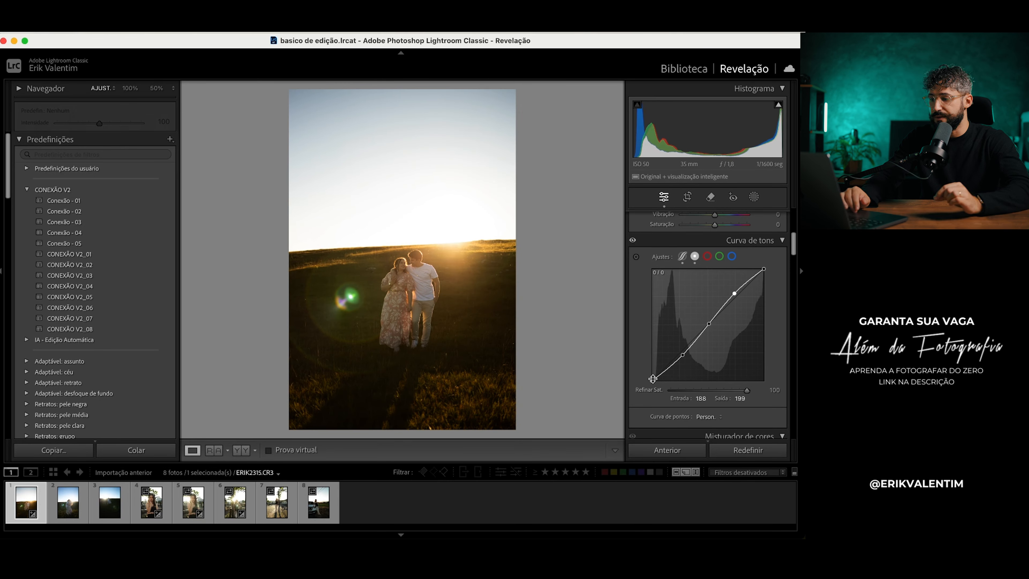
# Raise the curve's black point to output 13, lower its white point to output 244, and compare the photo with and without the curve
pyautogui.moveTo(653, 382); pyautogui.dragTo(645, 378)
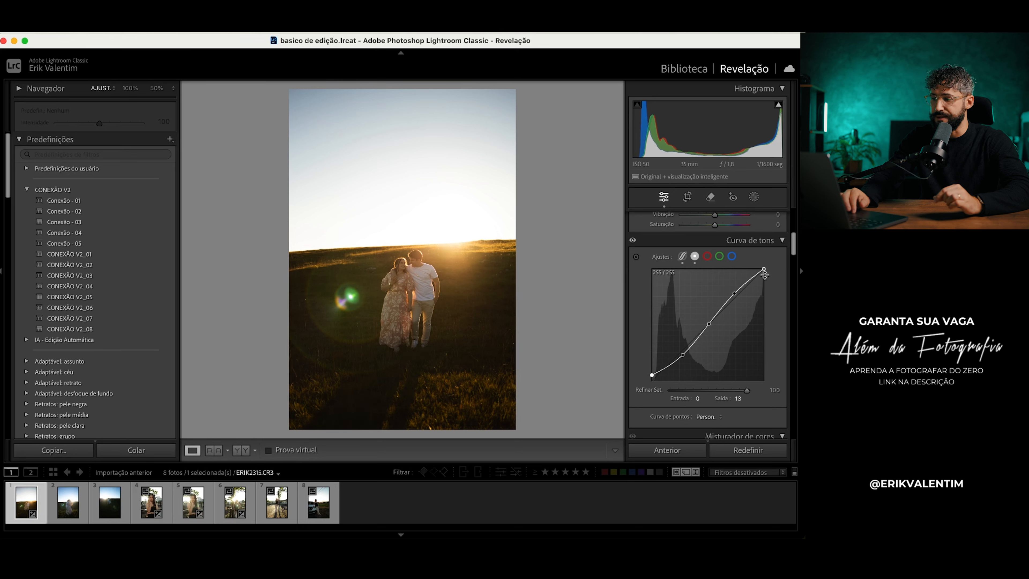
pyautogui.moveTo(763, 269); pyautogui.dragTo(764, 272)
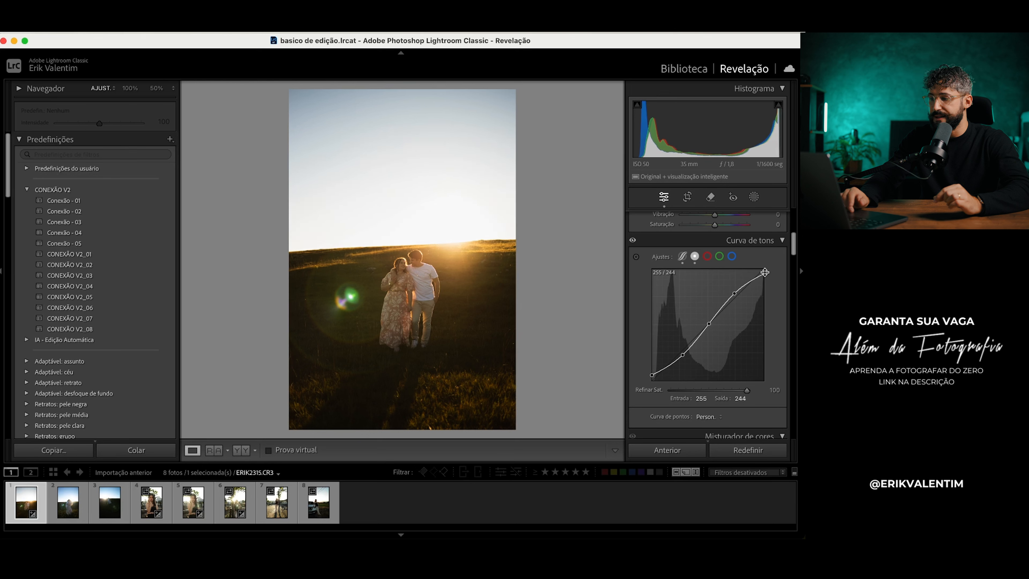
pyautogui.click(633, 242)
pyautogui.click(632, 242)
pyautogui.click(633, 241)
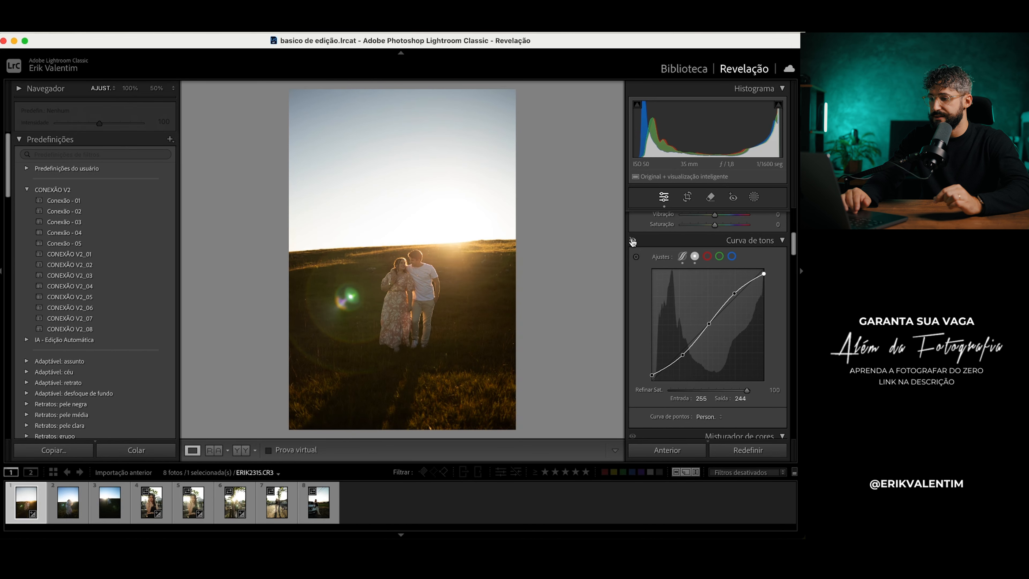
pyautogui.click(633, 241)
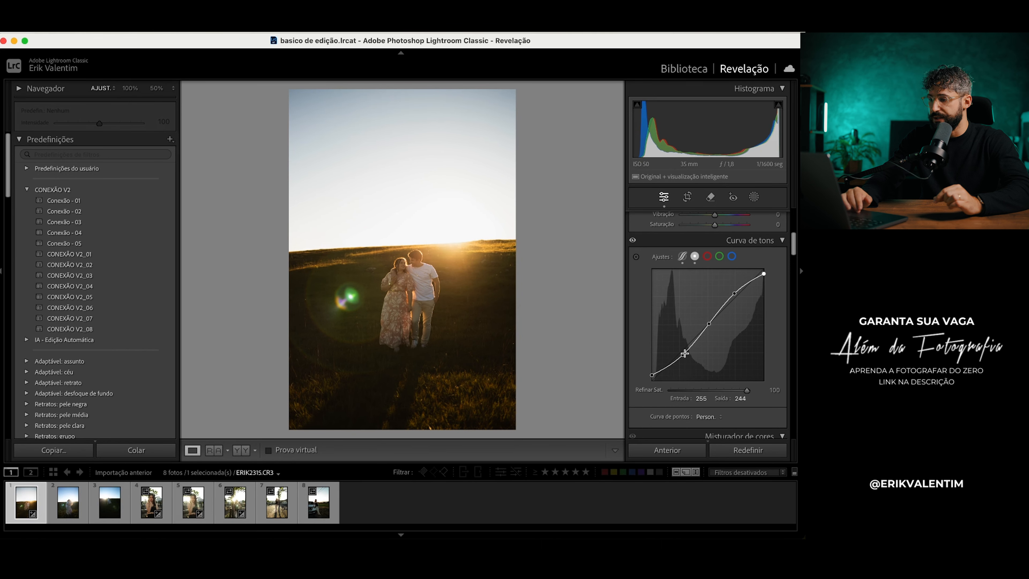
# Fine-tune the S-curve by moving the shadow point to 74/57 and nudging the highlight point, and check the effect
pyautogui.moveTo(683, 355); pyautogui.dragTo(684, 357)
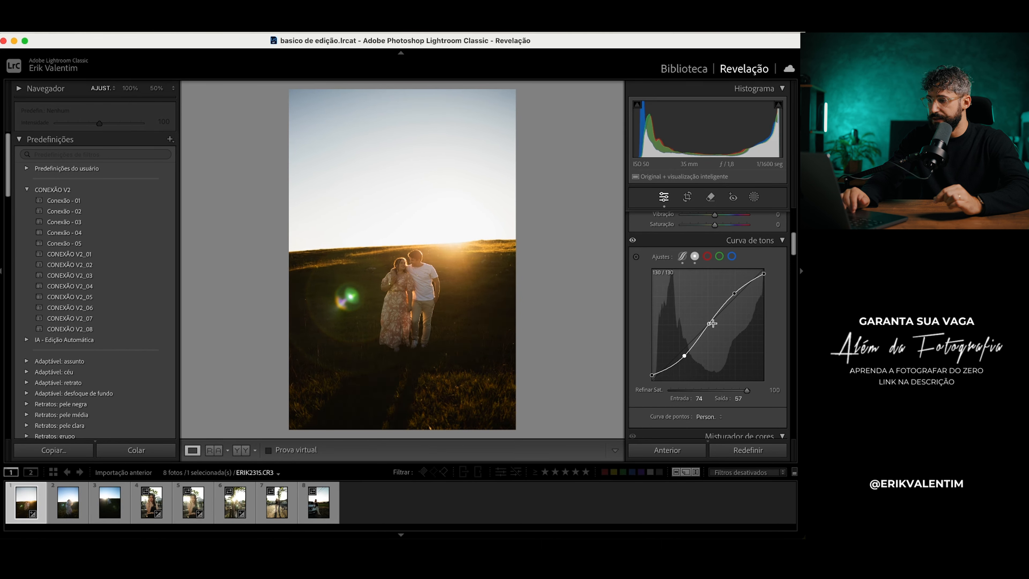
pyautogui.moveTo(732, 294); pyautogui.dragTo(732, 294)
pyautogui.click(632, 240)
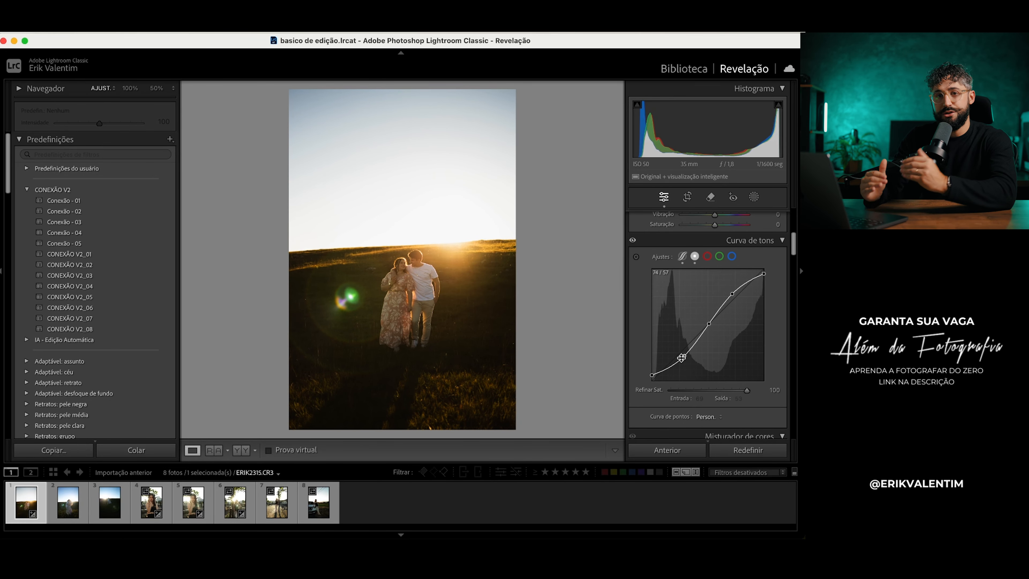
# Shape the red channel curve with a raised midpoint, a shadow point at 66/71 and a highlight point at about 204/193
pyautogui.click(707, 256)
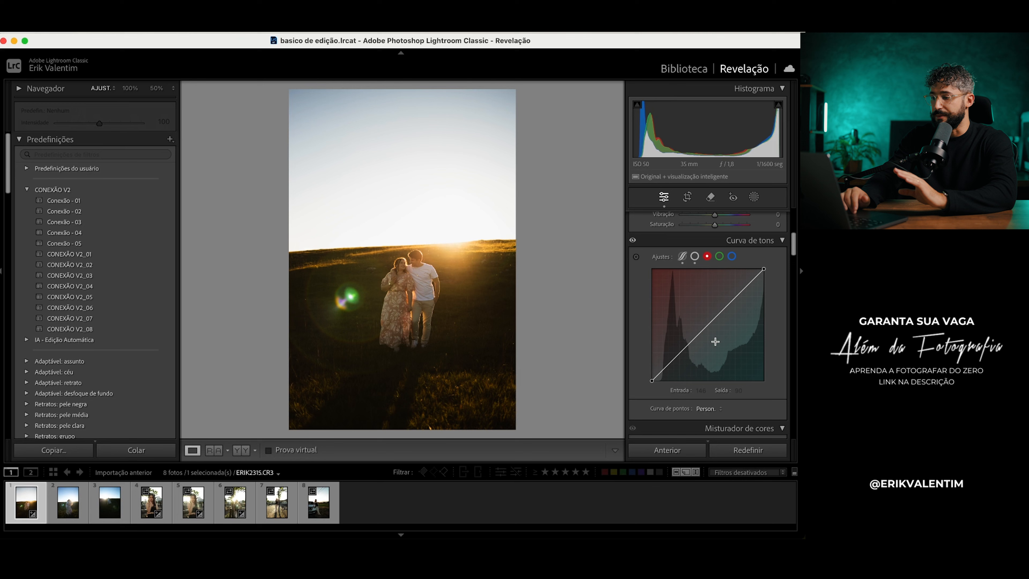
pyautogui.moveTo(716, 316)
pyautogui.mouseDown()
pyautogui.moveTo(720, 338)
pyautogui.moveTo(689, 310)
pyautogui.moveTo(719, 337)
pyautogui.moveTo(692, 317)
pyautogui.moveTo(714, 333)
pyautogui.moveTo(707, 318)
pyautogui.mouseUp()
pyautogui.moveTo(682, 350); pyautogui.dragTo(681, 351)
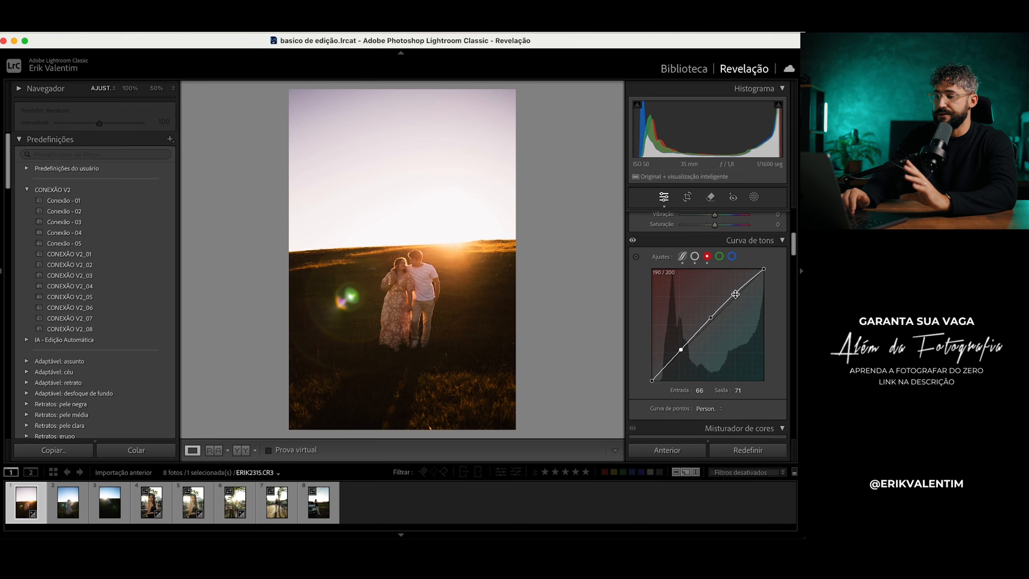
pyautogui.moveTo(730, 299); pyautogui.dragTo(742, 299)
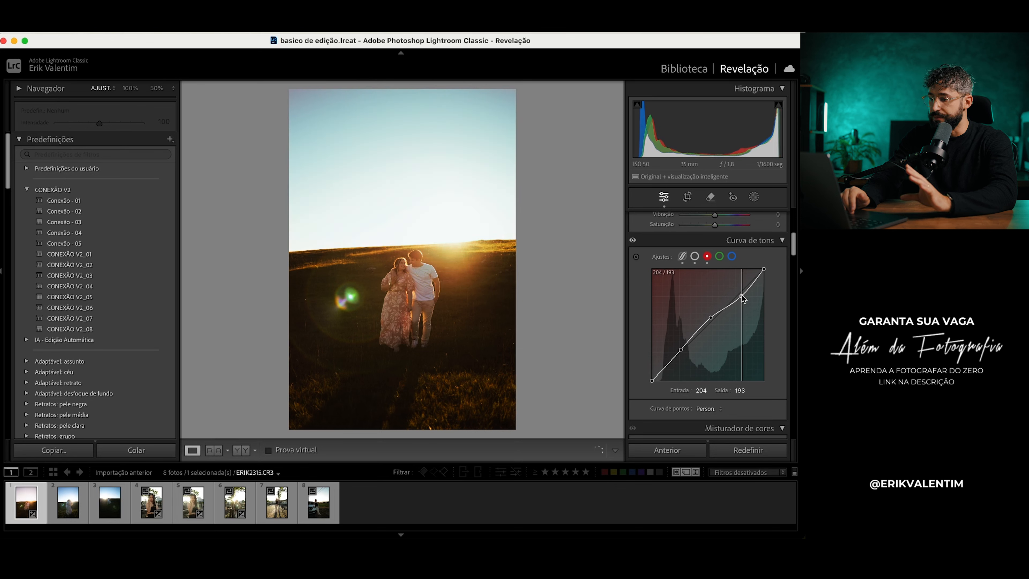
# Add green channel curve points at 62/67 in the shadows and 206/206 in the highlights, and compare the photo with and without the curve
pyautogui.click(720, 256)
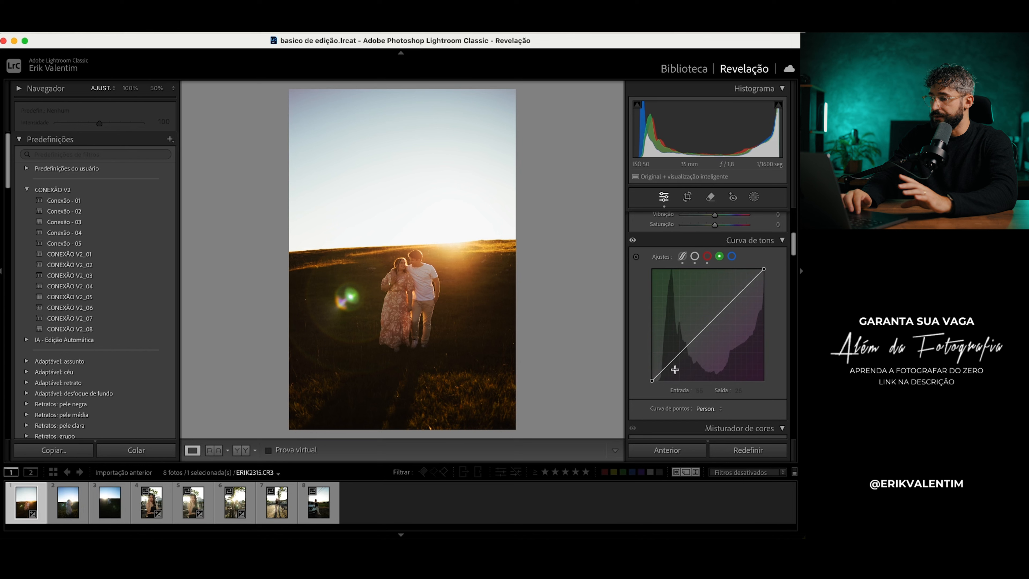
pyautogui.moveTo(738, 294); pyautogui.dragTo(742, 291)
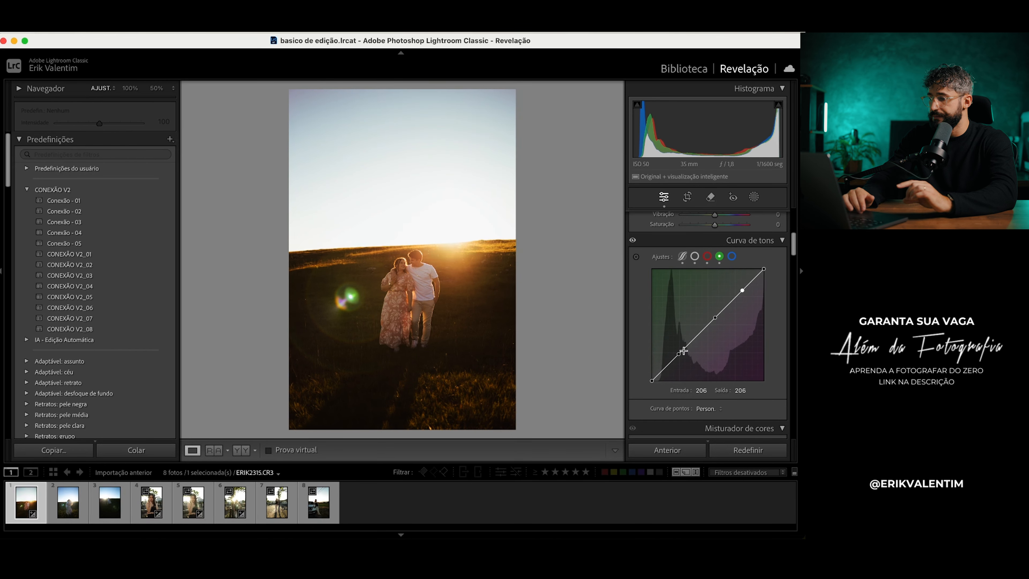
pyautogui.moveTo(679, 356); pyautogui.dragTo(684, 359)
pyautogui.moveTo(683, 359); pyautogui.dragTo(679, 351)
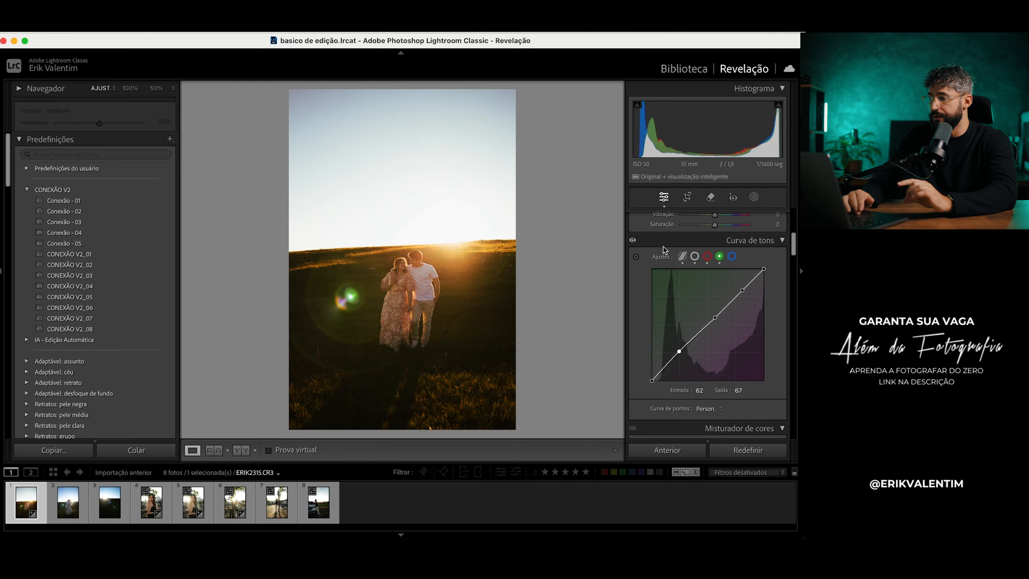
pyautogui.click(633, 241)
pyautogui.click(632, 241)
pyautogui.click(633, 241)
pyautogui.click(632, 241)
# Shape the blue channel curve with points at 64/63 and 133/129 and lowered highlights, and compare the photo with and without the curve
pyautogui.click(732, 258)
pyautogui.click(680, 352)
pyautogui.moveTo(711, 321)
pyautogui.mouseDown()
pyautogui.moveTo(730, 295)
pyautogui.moveTo(739, 299)
pyautogui.moveTo(710, 324)
pyautogui.mouseUp()
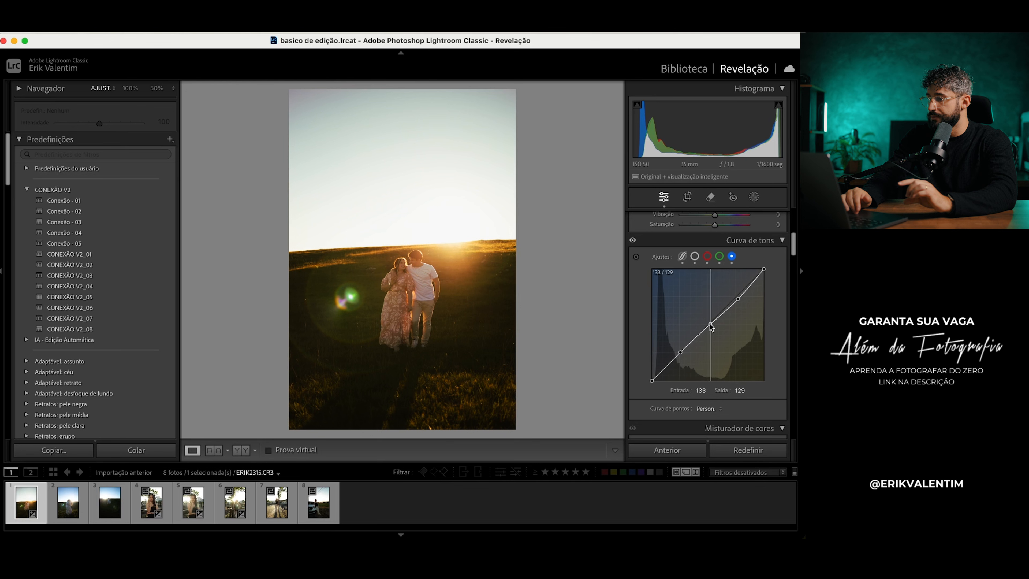
pyautogui.moveTo(680, 352); pyautogui.dragTo(679, 355)
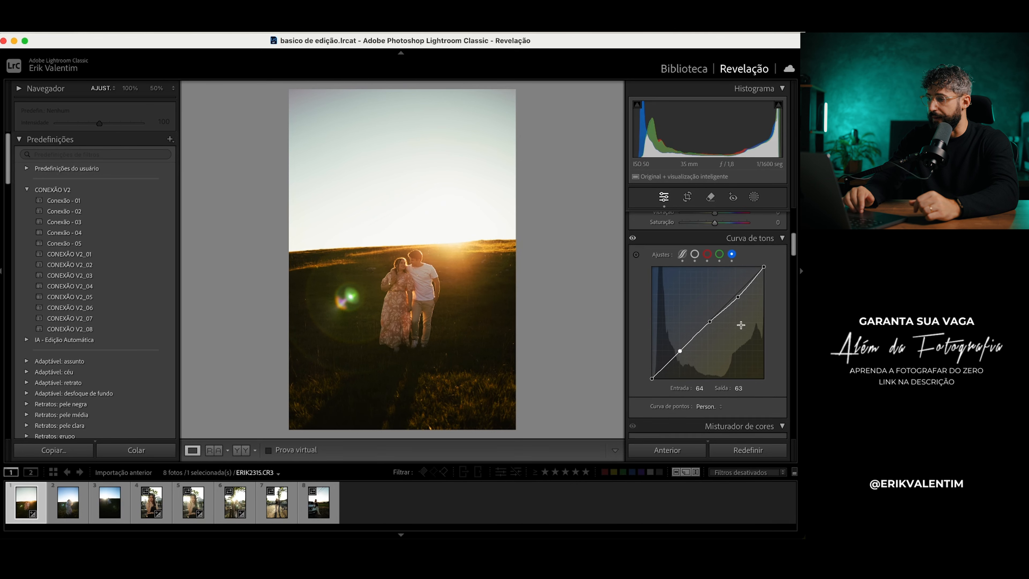
pyautogui.scroll(-1, 709, 303)
pyautogui.click(631, 230)
pyautogui.click(631, 230)
pyautogui.click(632, 230)
pyautogui.click(632, 230)
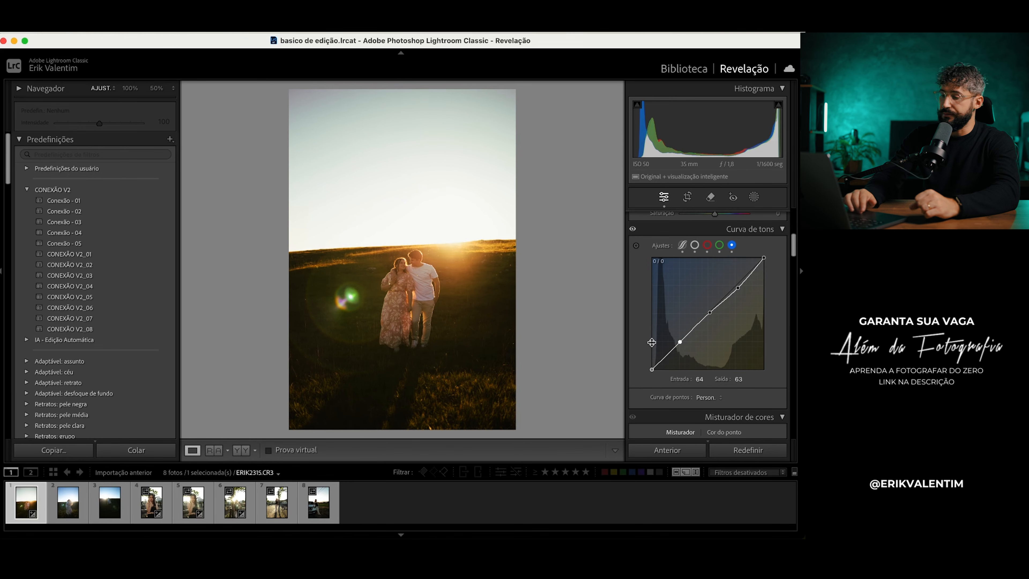
# Apply the preset CONEXÃO V2_08 and check the couple up close
pyautogui.click(405, 249)
pyautogui.click(456, 219)
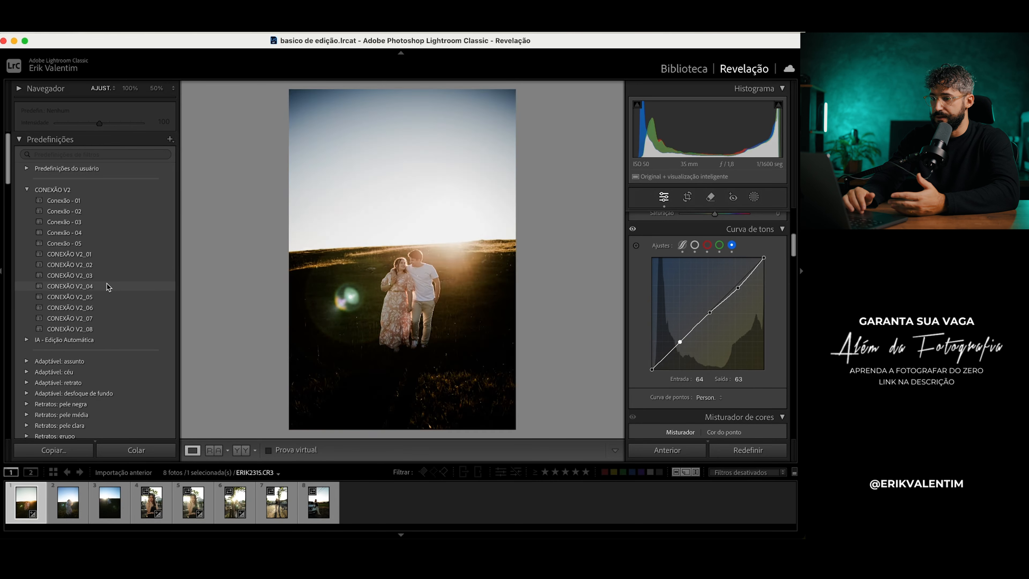
pyautogui.click(96, 328)
pyautogui.click(432, 291)
pyautogui.moveTo(433, 296); pyautogui.dragTo(451, 270)
pyautogui.click(453, 276)
# Set the contrast to +37 and the temperature to 7,895
pyautogui.scroll(3, 704, 362)
pyautogui.scroll(4, 704, 363)
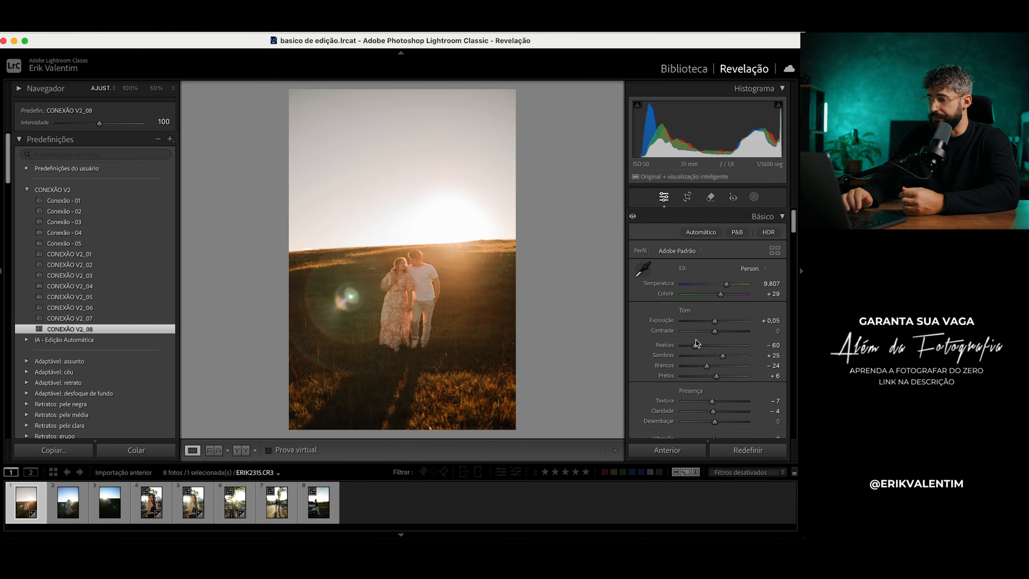
pyautogui.moveTo(715, 333); pyautogui.dragTo(725, 332)
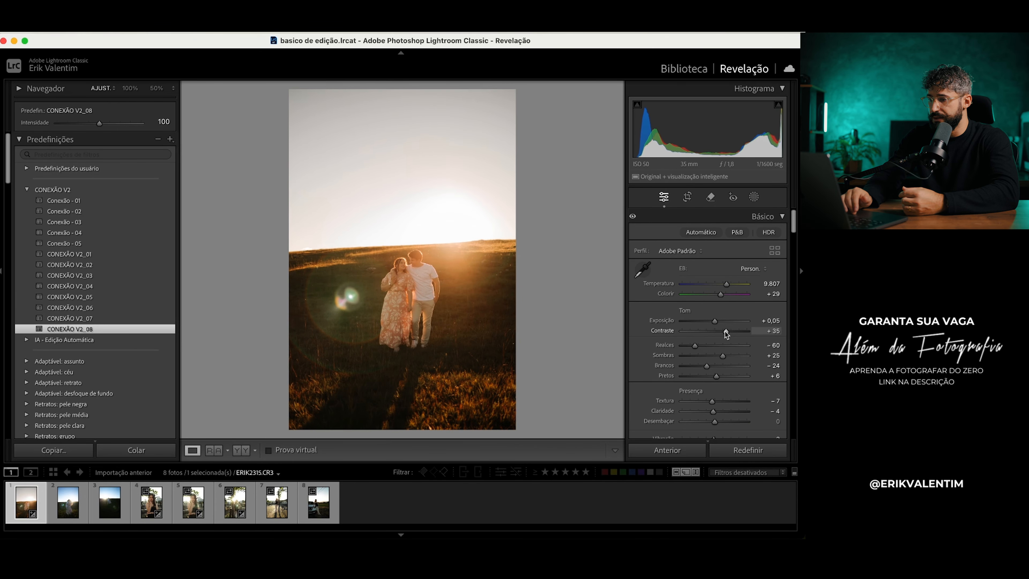
pyautogui.moveTo(725, 287); pyautogui.dragTo(721, 286)
# Compare the edited photo with its original version and examine the couple up close
pyautogui.click(381, 292)
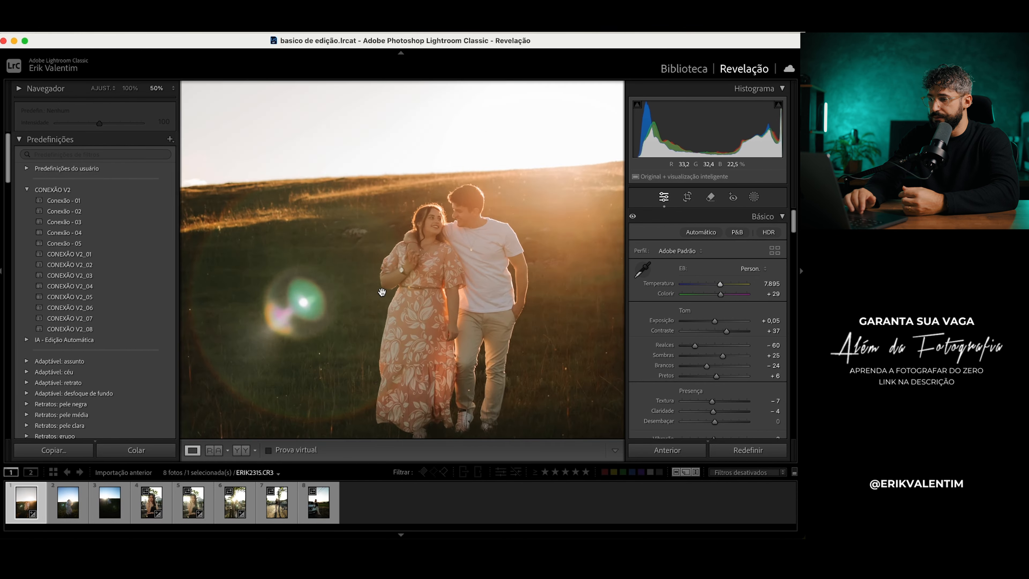
pyautogui.click(382, 293)
pyautogui.press('\\')
pyautogui.press('\\')
pyautogui.press('\\')
pyautogui.press('\\')
pyautogui.press('\\')
pyautogui.press('\\')
pyautogui.click(414, 316)
pyautogui.moveTo(397, 323); pyautogui.dragTo(391, 338)
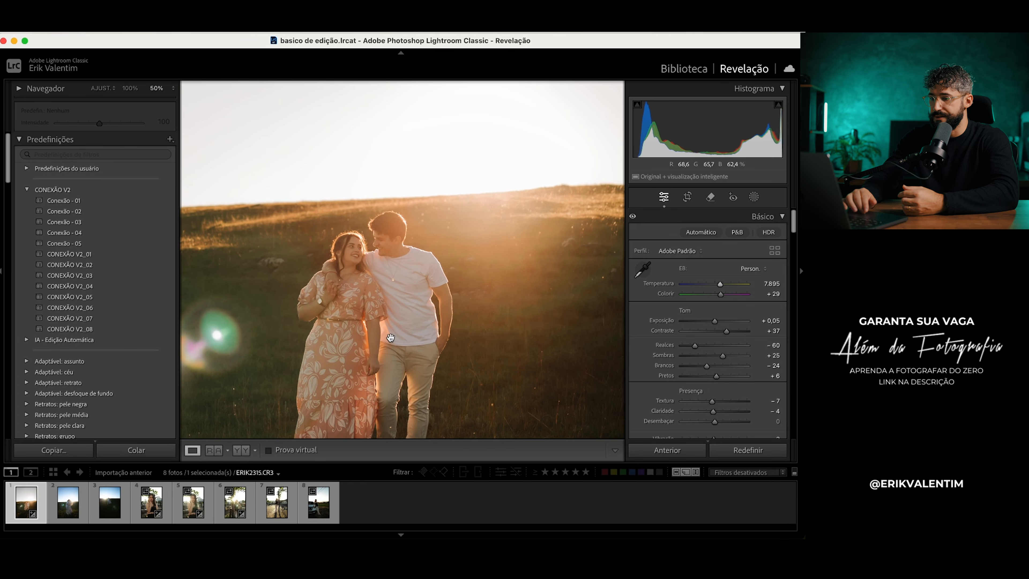
pyautogui.click(406, 280)
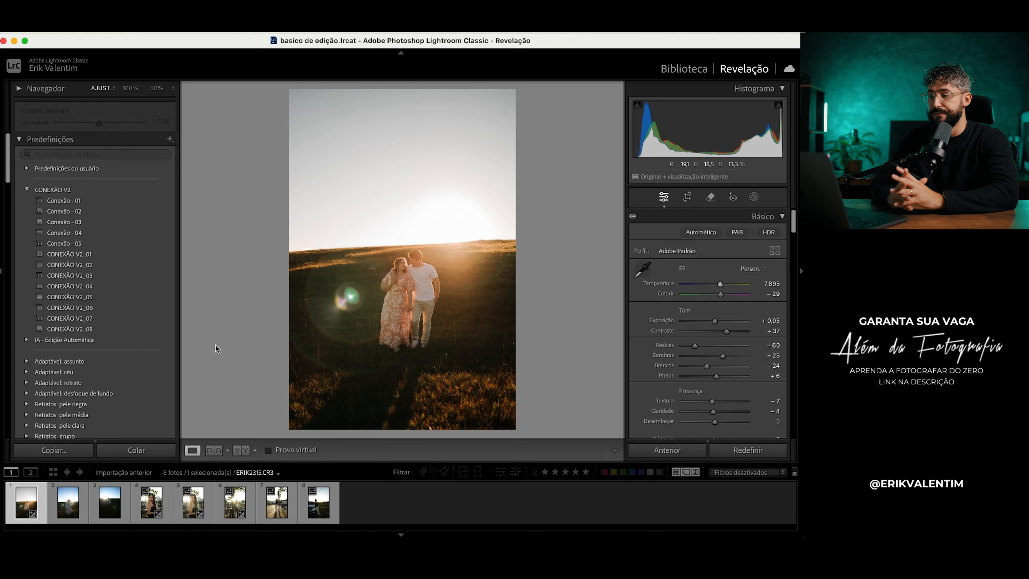
# Apply the preset CONEXÃO V2_07 and set the contrast to +18, the shadows to +4 and the temperature to 8,298
pyautogui.click(87, 211)
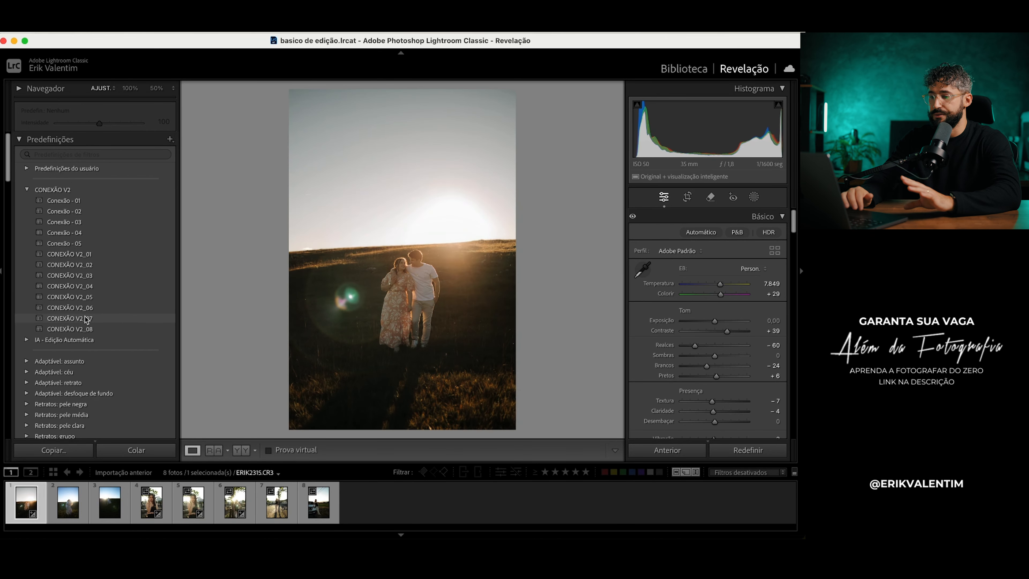
pyautogui.click(92, 321)
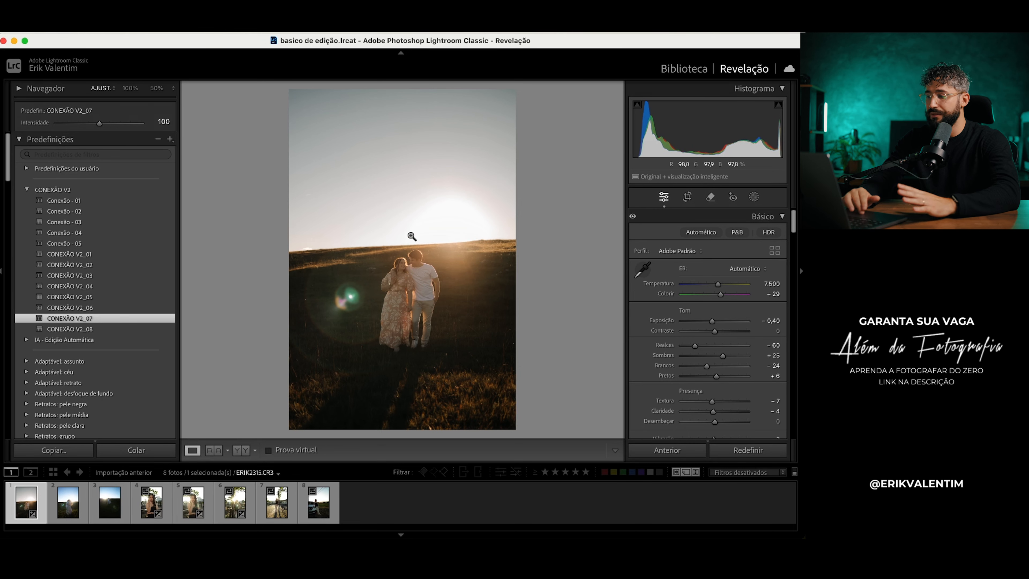
pyautogui.moveTo(716, 331); pyautogui.dragTo(716, 356)
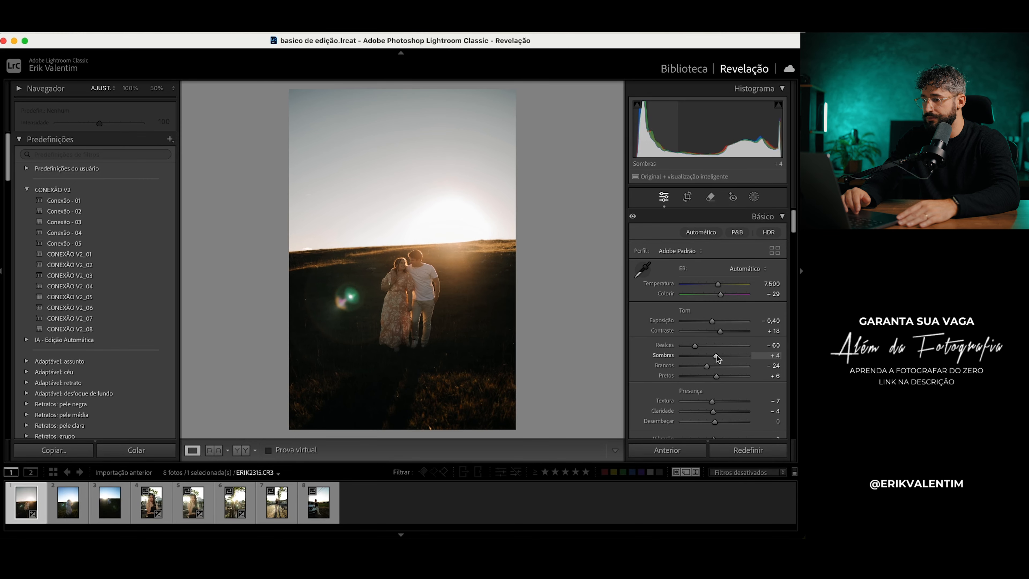
pyautogui.moveTo(579, 328); pyautogui.dragTo(555, 322)
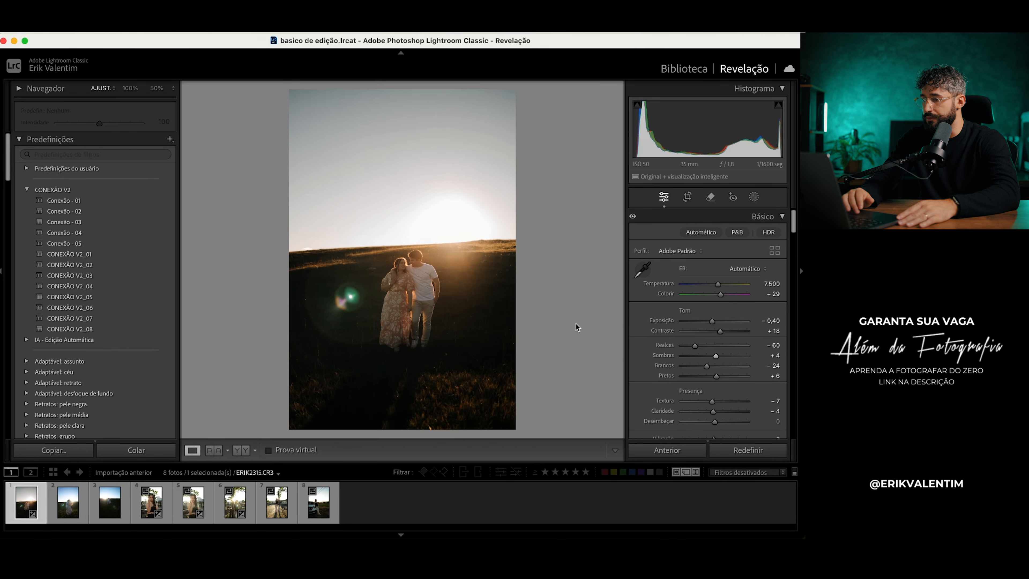
pyautogui.moveTo(714, 286); pyautogui.dragTo(719, 285)
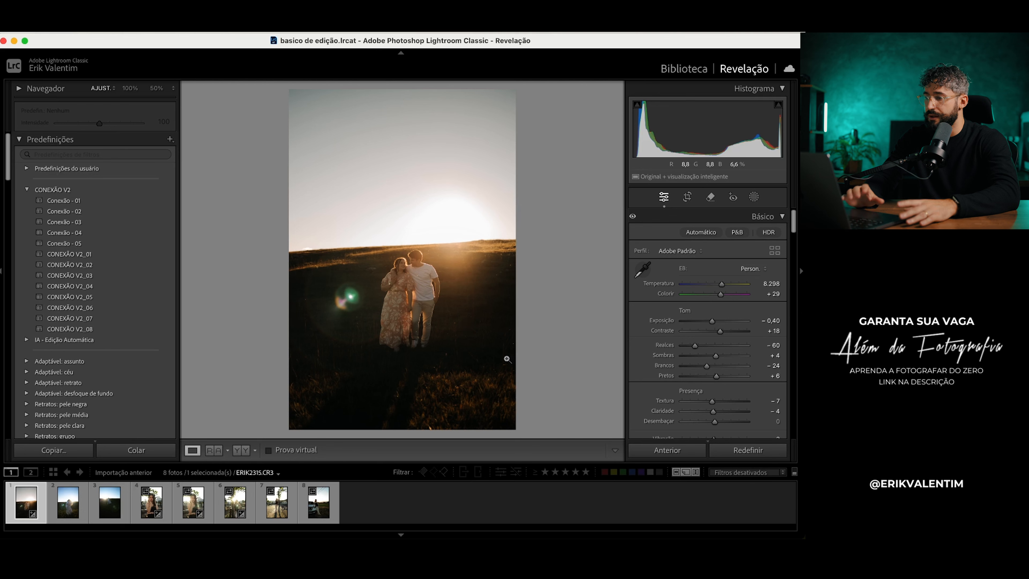
# Look through the preset's tone curve and its color mixer hue, saturation and luminance values
pyautogui.moveTo(474, 250); pyautogui.dragTo(462, 232)
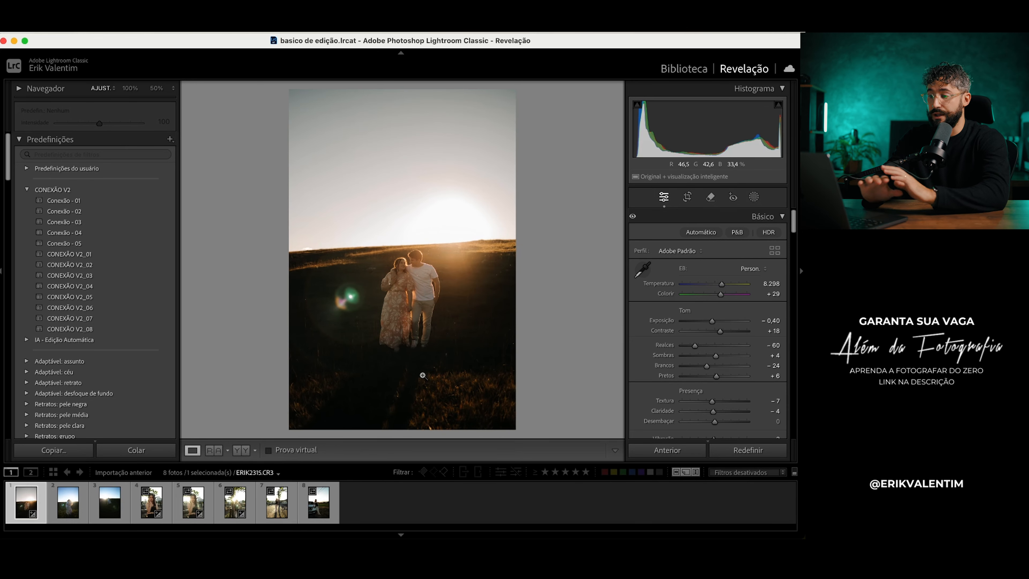
pyautogui.scroll(-10, 669, 284)
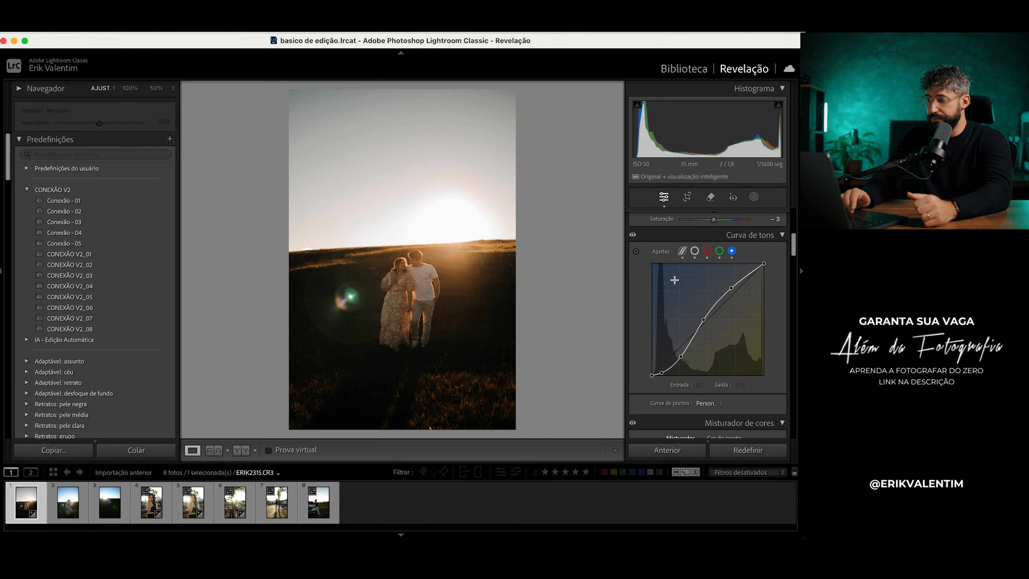
pyautogui.scroll(-2, 674, 280)
pyautogui.scroll(-7, 666, 326)
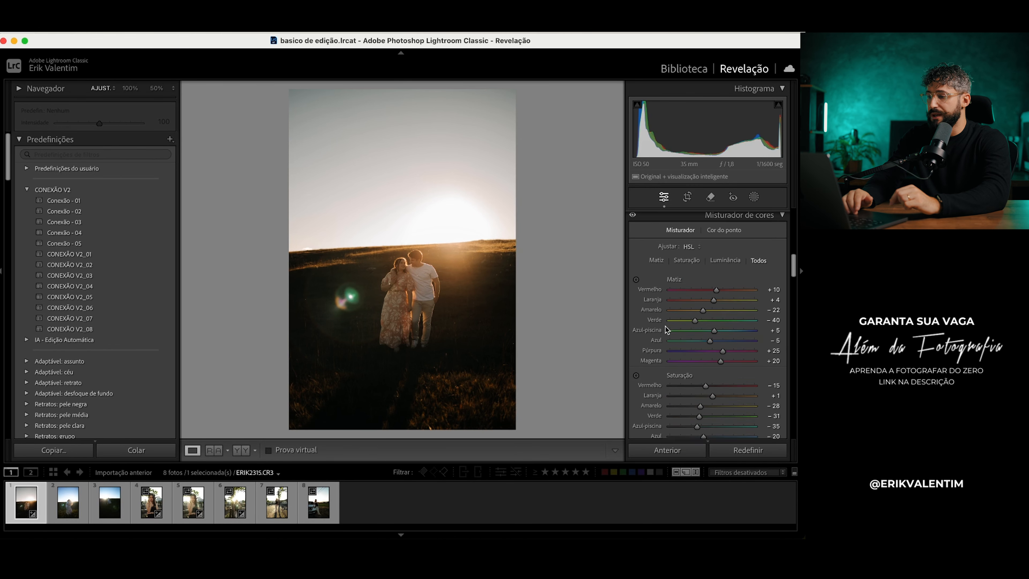
pyautogui.scroll(-4, 727, 262)
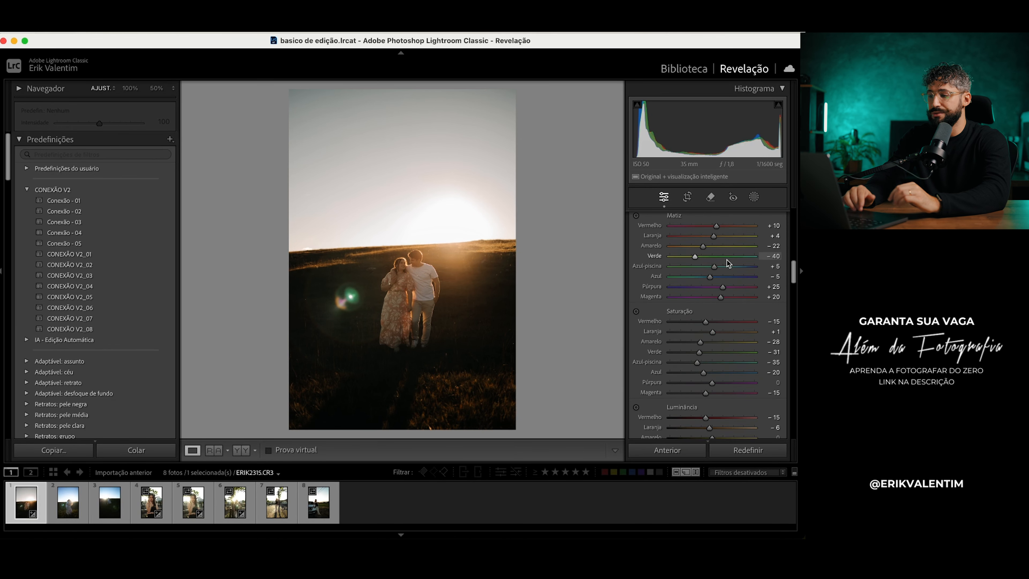
pyautogui.scroll(-3, 712, 292)
pyautogui.scroll(-4, 711, 291)
pyautogui.scroll(9, 711, 292)
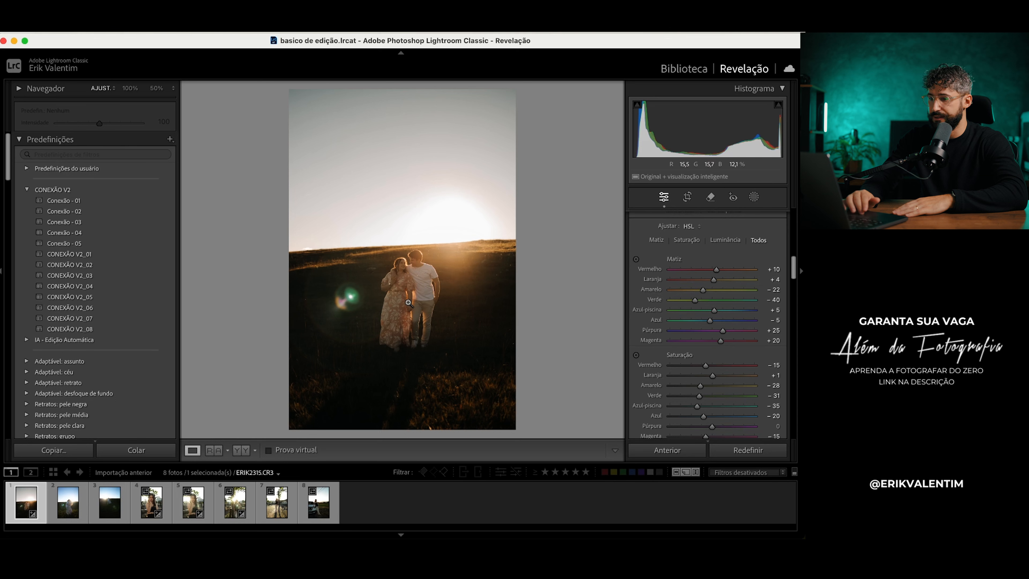
# Try an orange hue of +97 and an orange saturation of -100 in the color mixer, undoing each change
pyautogui.moveTo(714, 280); pyautogui.dragTo(754, 285)
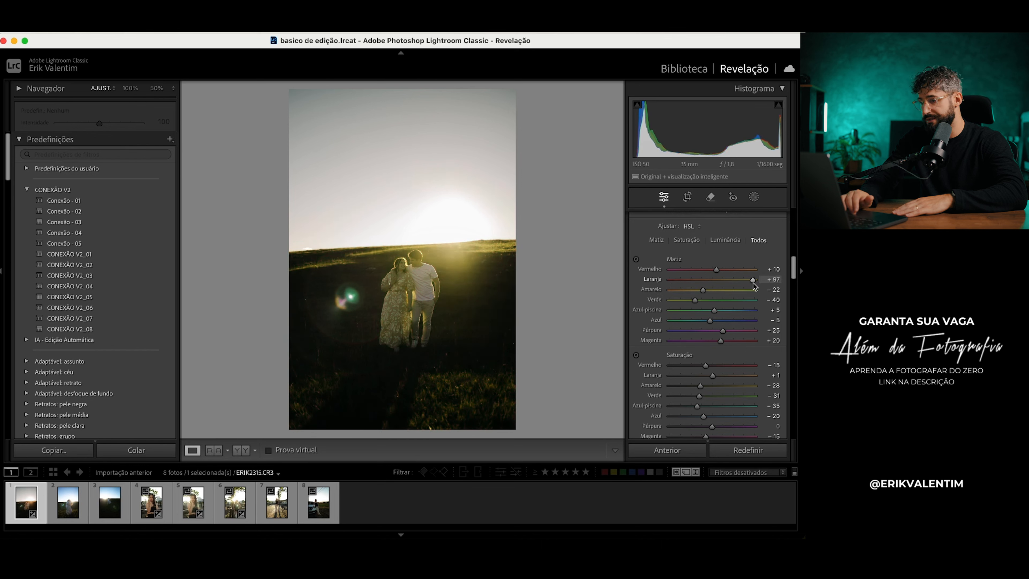
pyautogui.press('super+z')
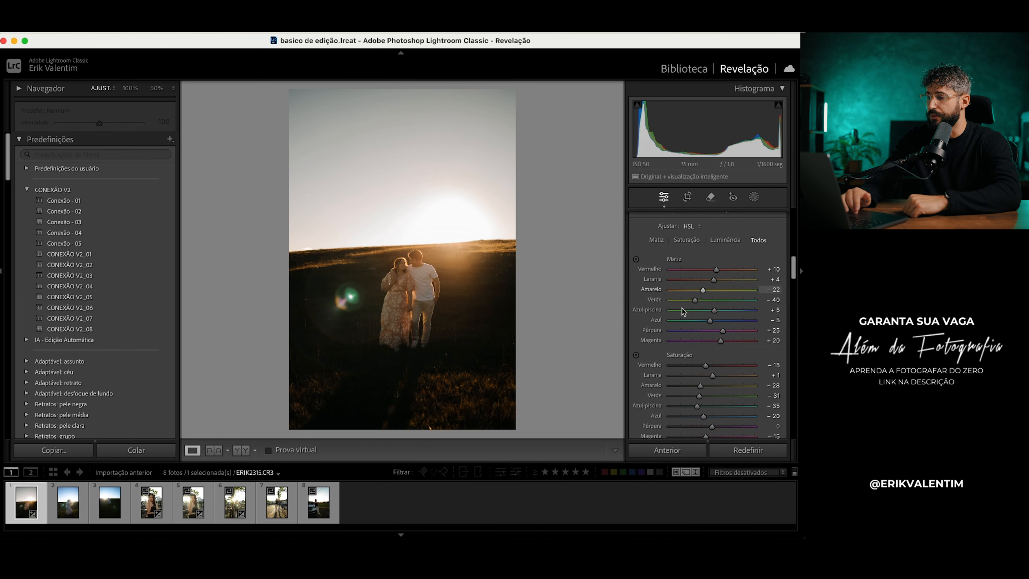
pyautogui.scroll(-5, 724, 311)
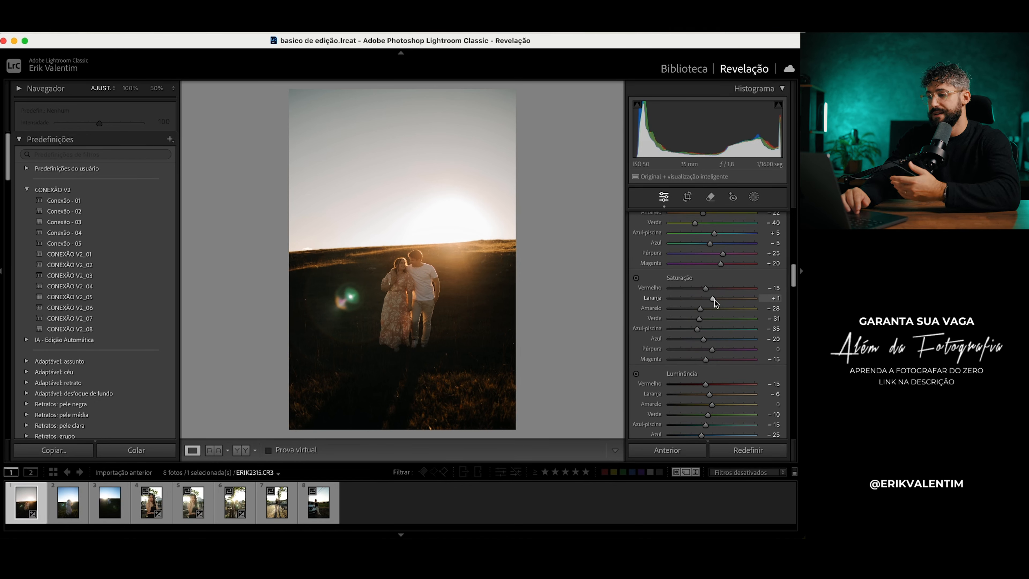
pyautogui.moveTo(713, 300); pyautogui.dragTo(662, 301)
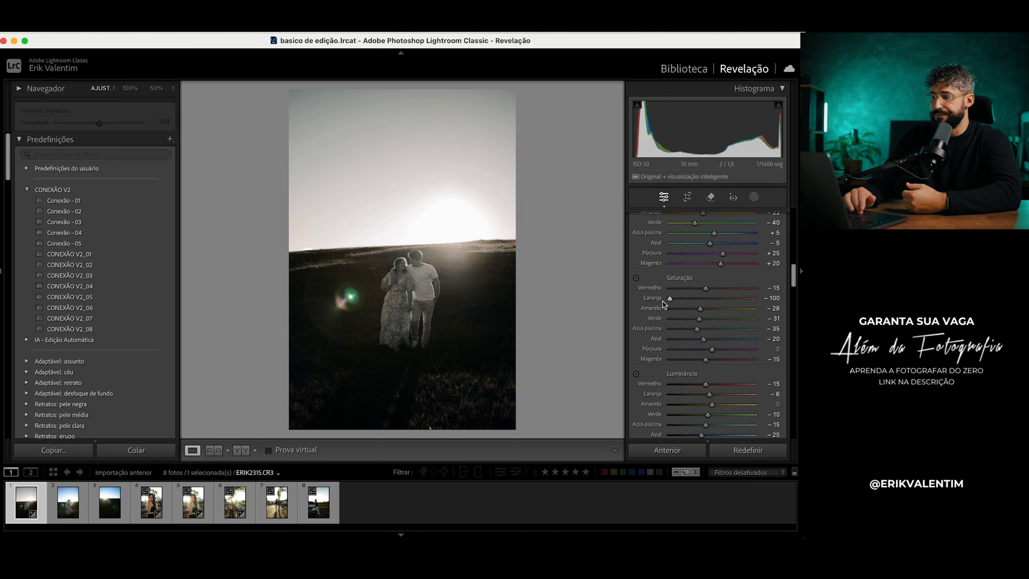
pyautogui.moveTo(669, 299); pyautogui.dragTo(670, 300)
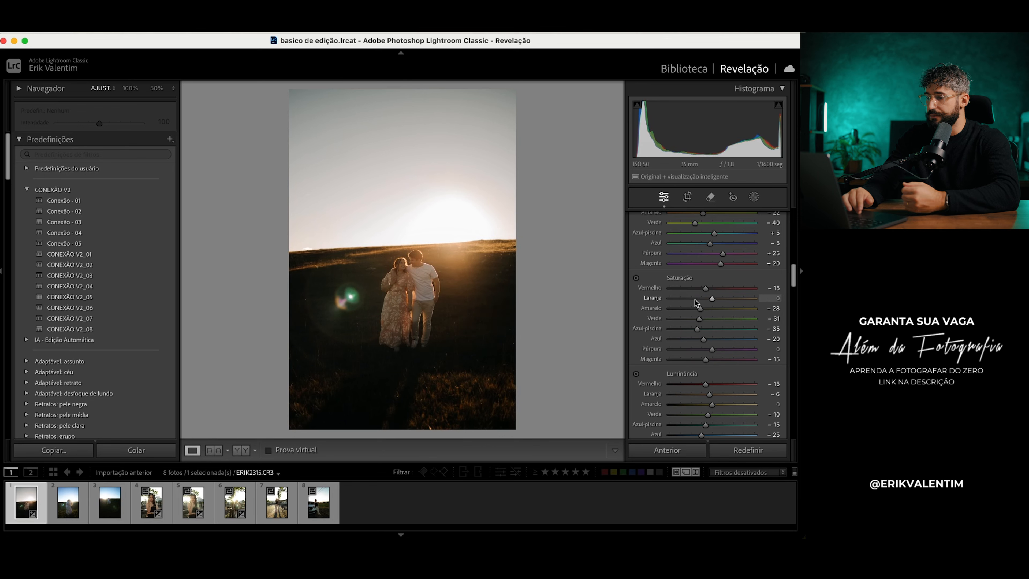
pyautogui.press('super+z')
pyautogui.press('super+z')
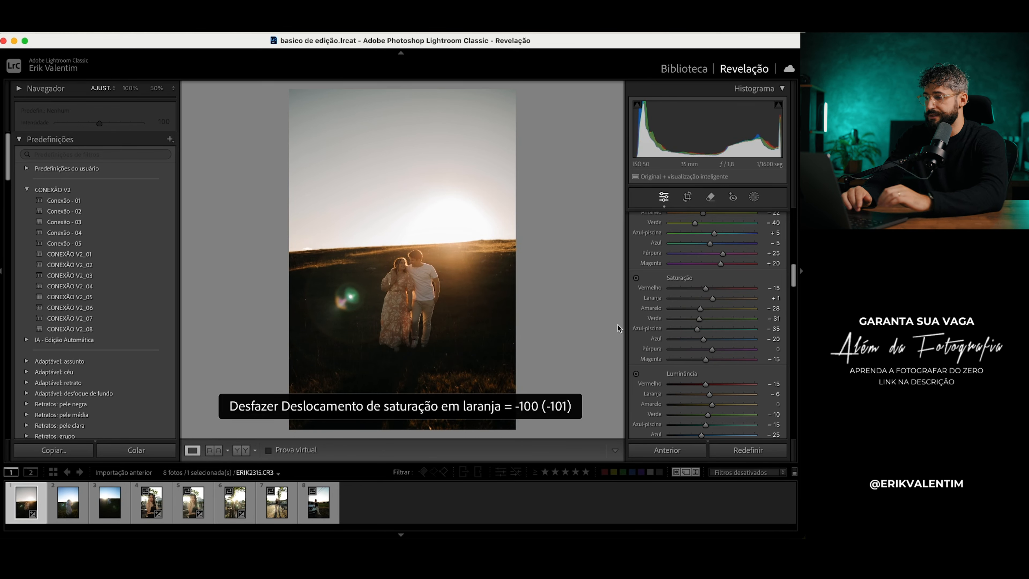
# Try a different orange luminance in the color mixer and undo it
pyautogui.scroll(-3, 658, 349)
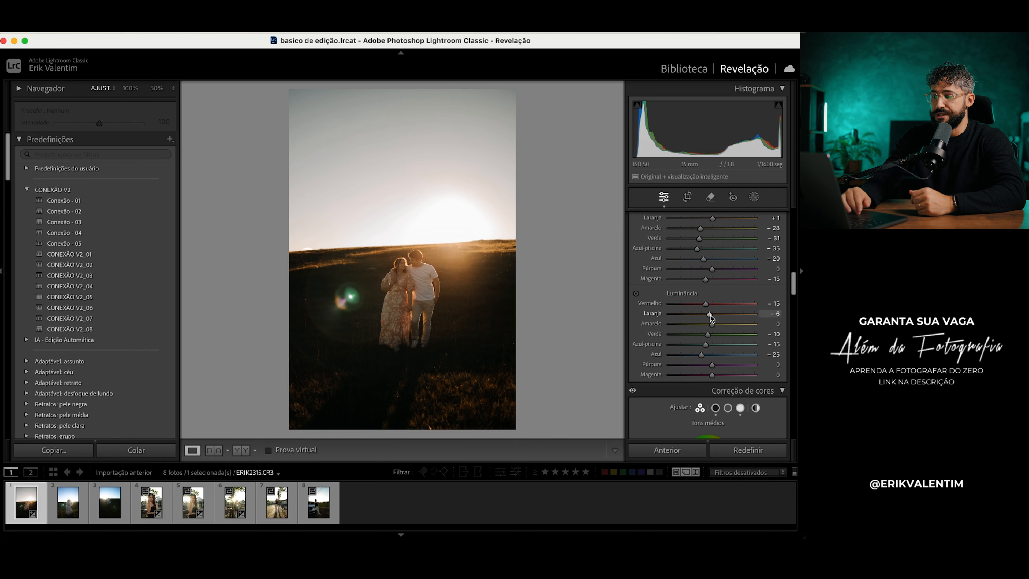
pyautogui.moveTo(711, 315)
pyautogui.mouseDown()
pyautogui.moveTo(785, 314)
pyautogui.moveTo(666, 314)
pyautogui.moveTo(709, 311)
pyautogui.mouseUp()
pyautogui.press('super+z')
# Try a midtones color grade with hue 331 and saturation 62, and reset the midtones wheel
pyautogui.scroll(-1, 653, 315)
pyautogui.scroll(-6, 652, 314)
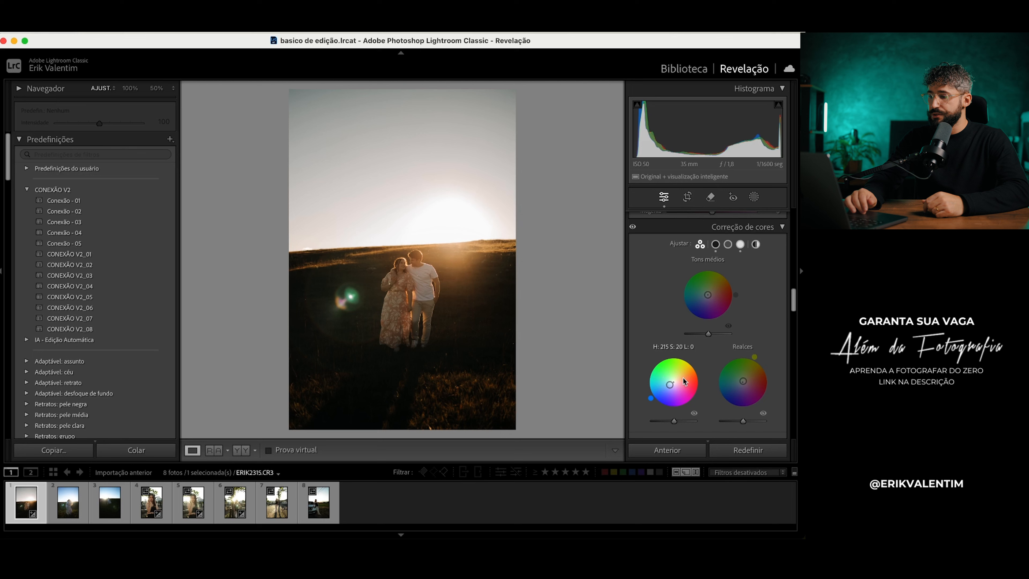
pyautogui.moveTo(707, 295)
pyautogui.mouseDown()
pyautogui.moveTo(705, 307)
pyautogui.moveTo(719, 300)
pyautogui.mouseUp()
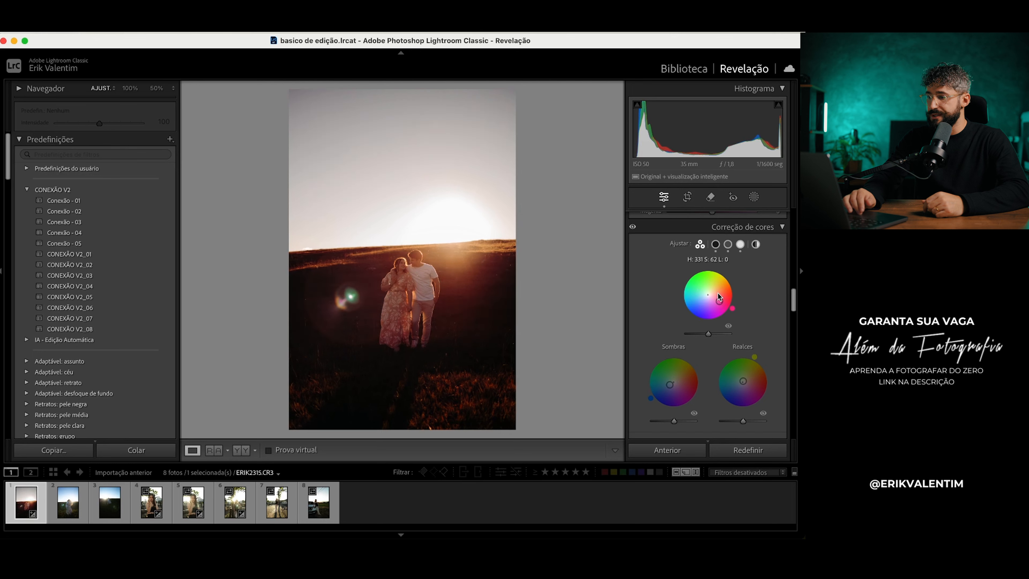
pyautogui.click(701, 294)
pyautogui.doubleClick(705, 297)
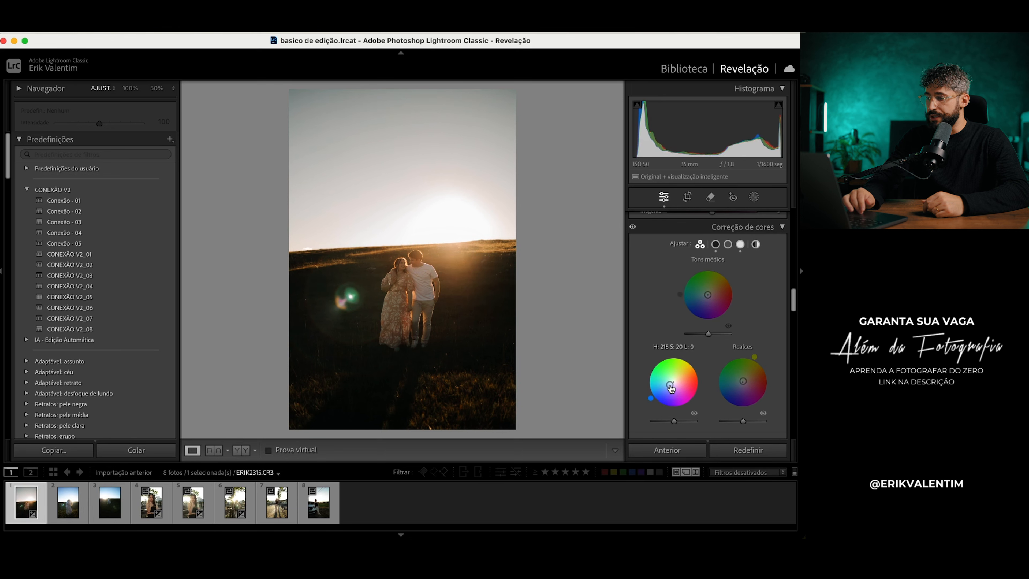
# Try shadow tints of hue 215, saturation 55 and hue 229, saturation 5, and set the highlights wheel to hue 223, saturation 0
pyautogui.moveTo(669, 384); pyautogui.dragTo(663, 388)
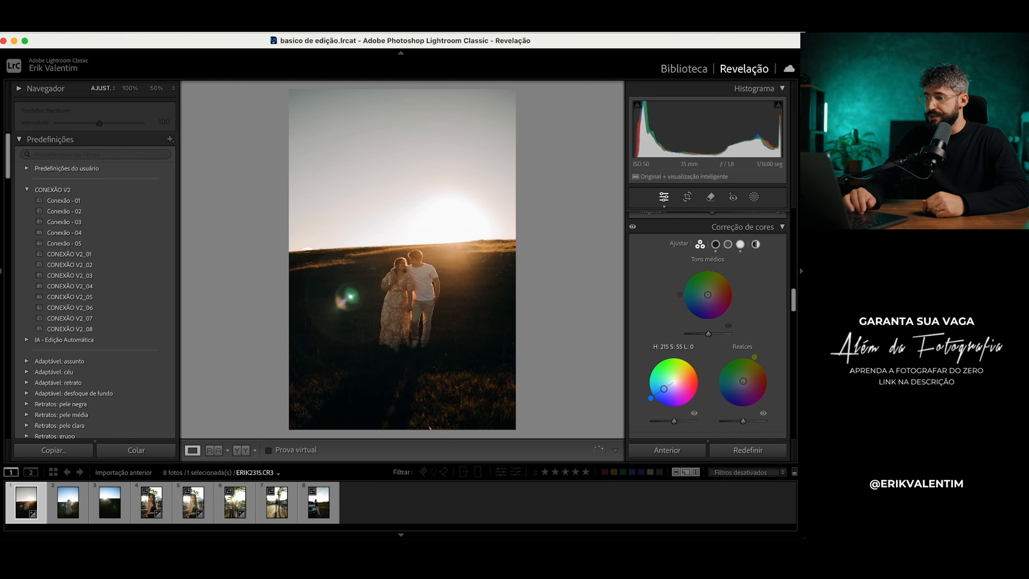
pyautogui.doubleClick(665, 387)
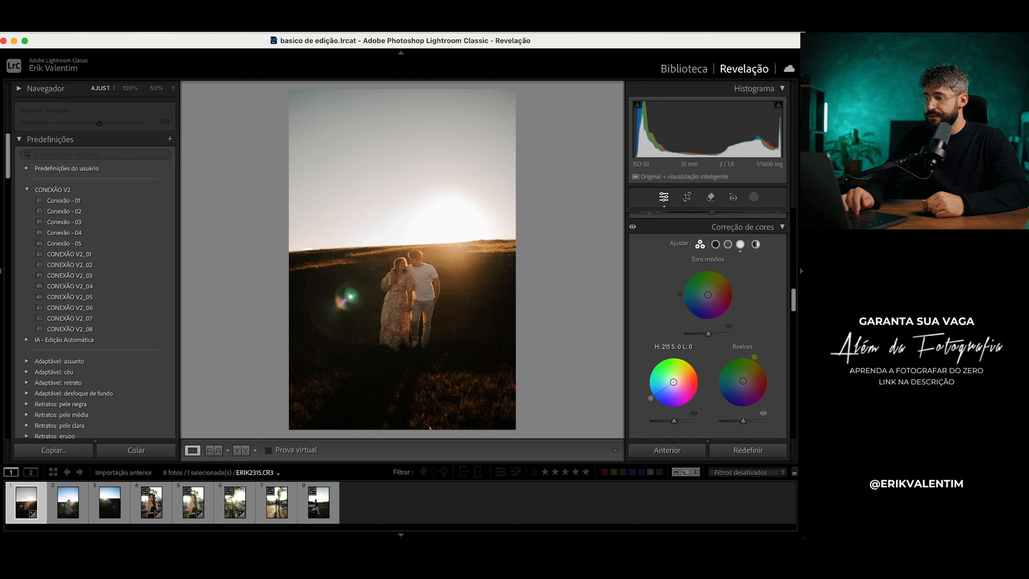
pyautogui.moveTo(677, 380); pyautogui.dragTo(672, 384)
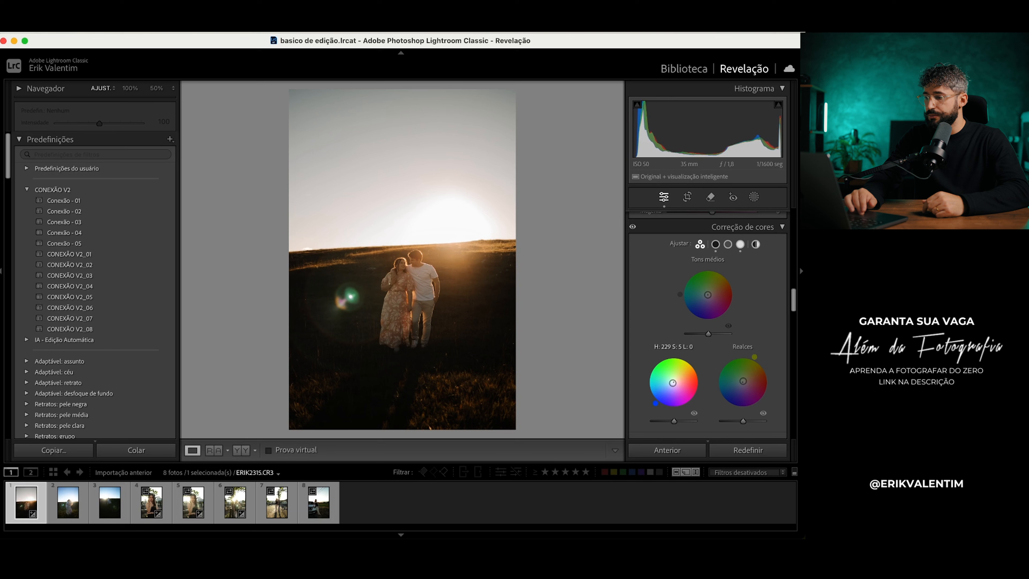
pyautogui.moveTo(743, 382)
pyautogui.mouseDown()
pyautogui.moveTo(750, 375)
pyautogui.moveTo(750, 391)
pyautogui.moveTo(732, 384)
pyautogui.moveTo(742, 382)
pyautogui.mouseUp()
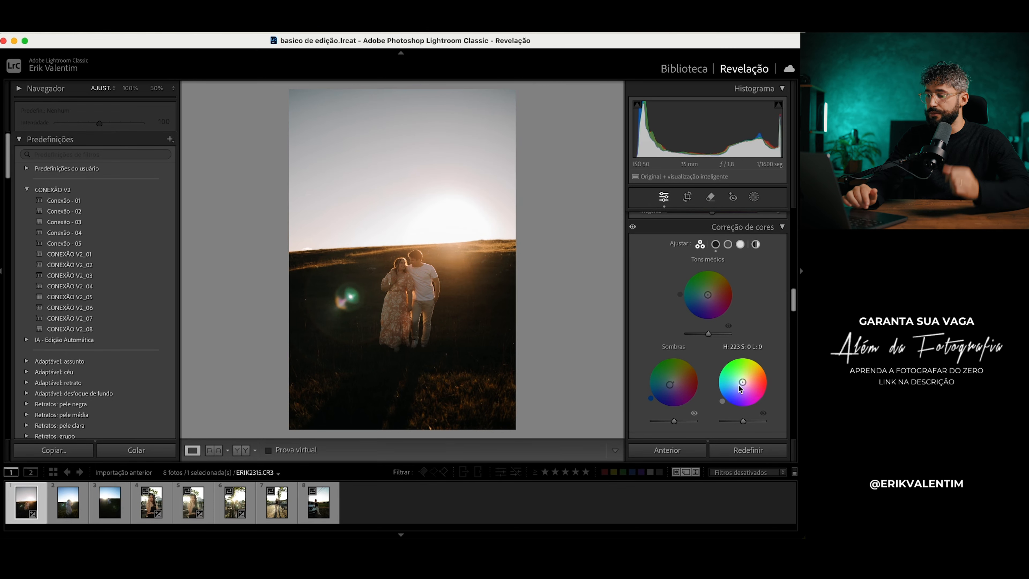
# Review the sharpening and noise reduction settings, and try the lens profile's vignette and distortion amounts, returning both to 100
pyautogui.scroll(-2, 675, 296)
pyautogui.scroll(-8, 676, 298)
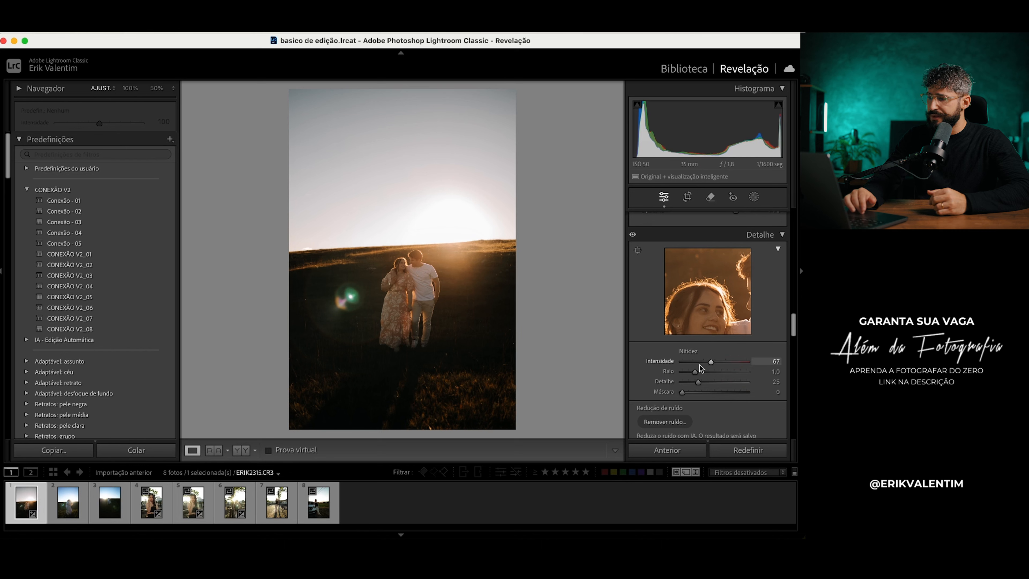
pyautogui.scroll(-3, 718, 360)
pyautogui.scroll(1, 718, 362)
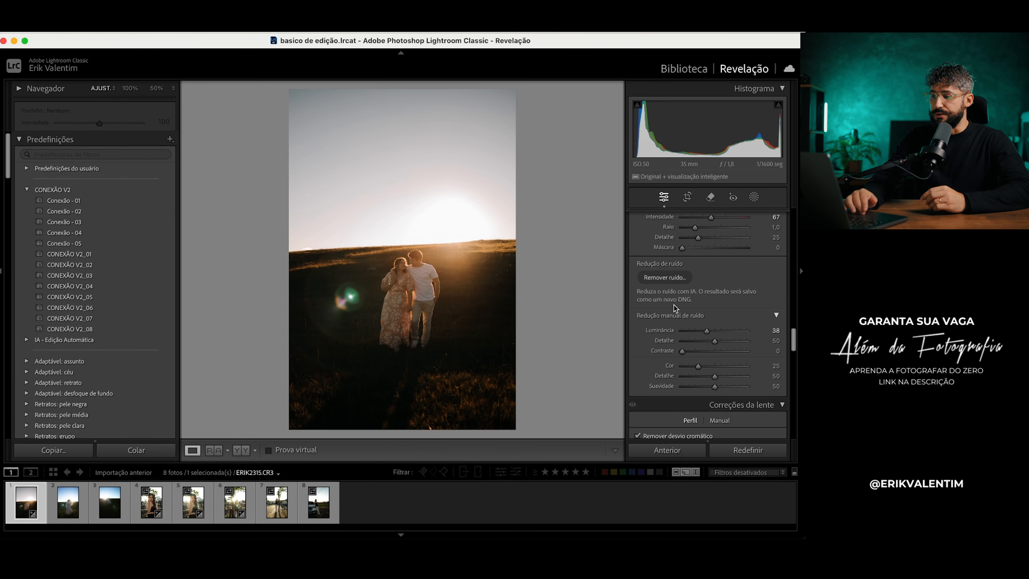
pyautogui.scroll(-10, 662, 315)
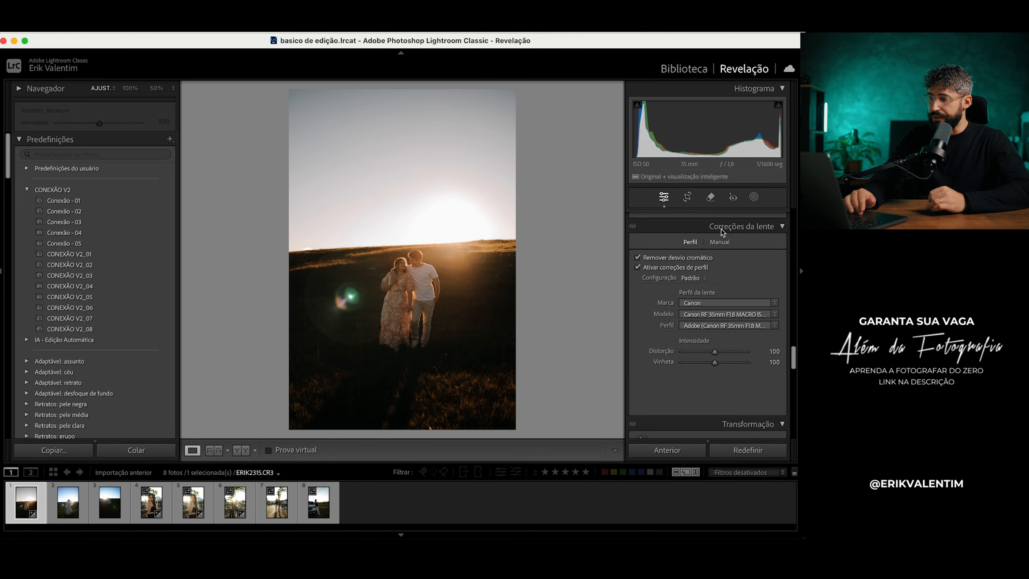
pyautogui.scroll(1, 664, 279)
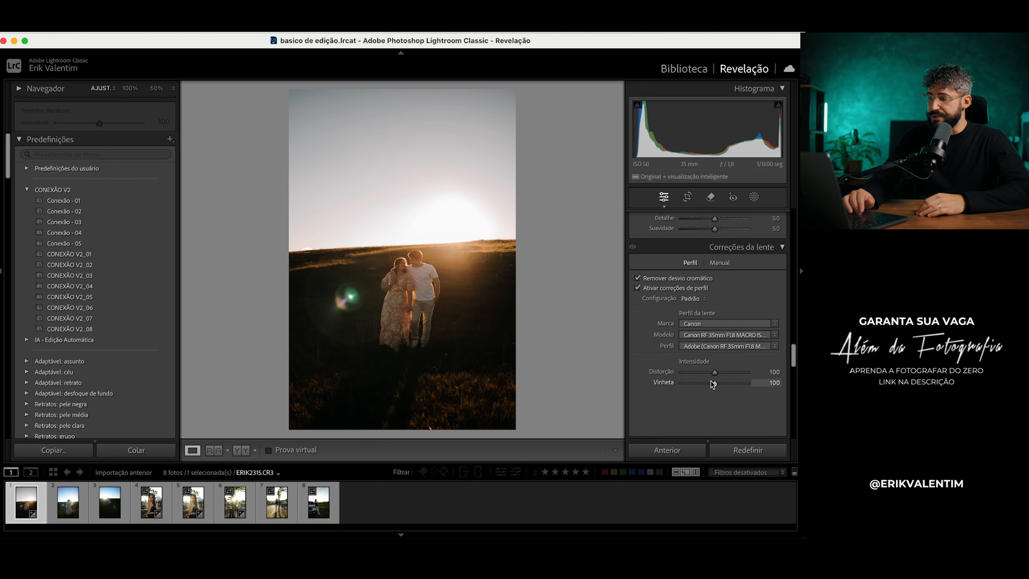
pyautogui.moveTo(713, 381); pyautogui.dragTo(714, 381)
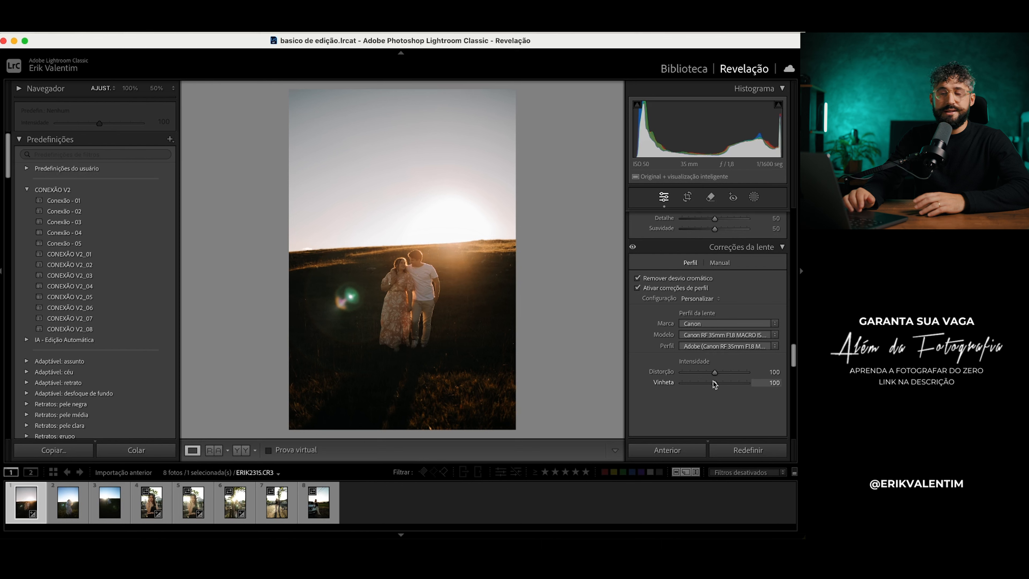
pyautogui.moveTo(715, 384)
pyautogui.mouseDown()
pyautogui.moveTo(771, 393)
pyautogui.moveTo(716, 383)
pyautogui.moveTo(715, 373)
pyautogui.moveTo(751, 373)
pyautogui.moveTo(714, 372)
pyautogui.mouseUp()
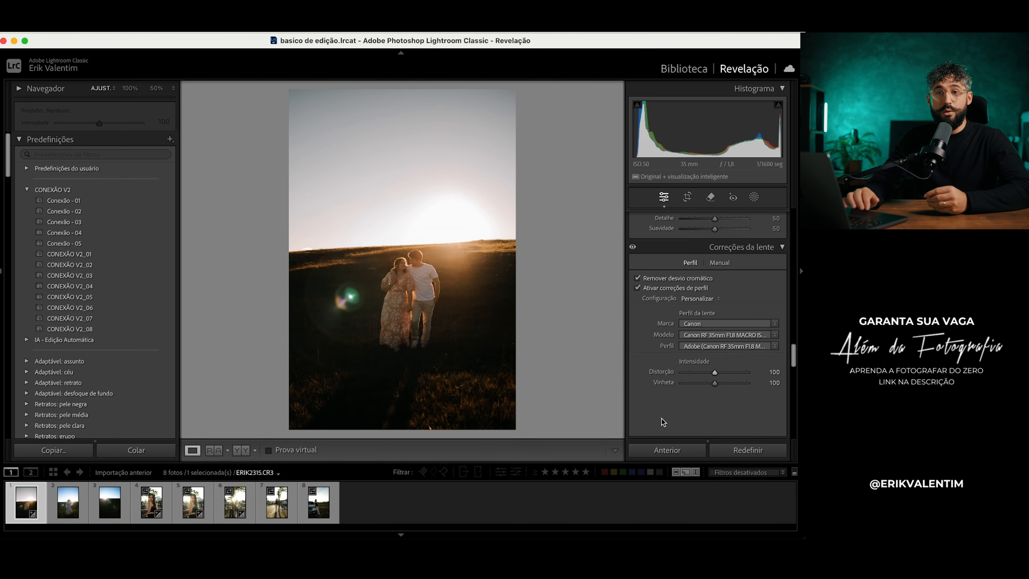
# Try a manual perspective transform and the automatic Upright correction, and undo the Upright correction
pyautogui.scroll(-2, 696, 404)
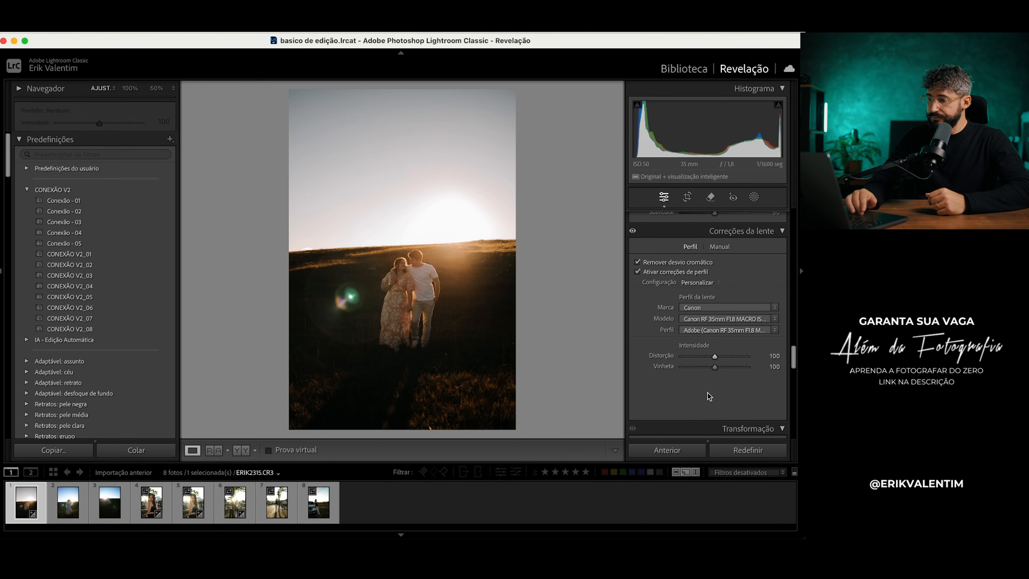
pyautogui.scroll(-8, 705, 382)
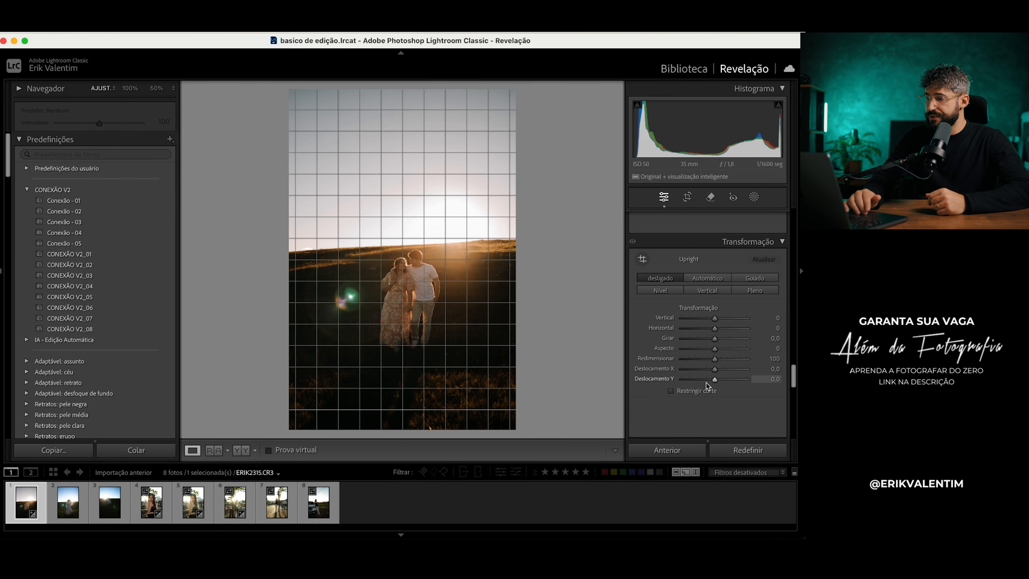
pyautogui.moveTo(715, 326)
pyautogui.mouseDown()
pyautogui.moveTo(741, 327)
pyautogui.moveTo(715, 327)
pyautogui.mouseUp()
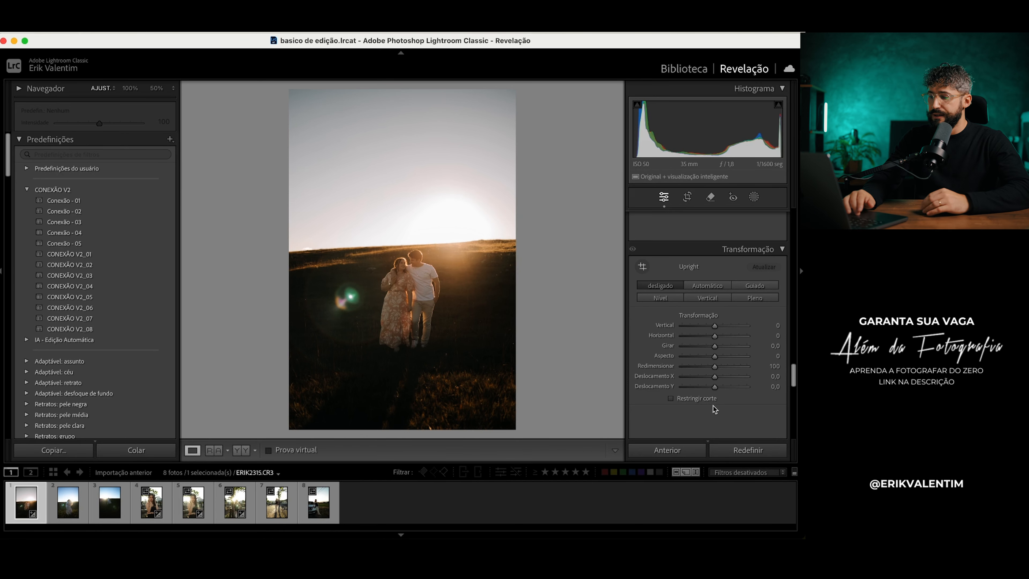
pyautogui.click(707, 287)
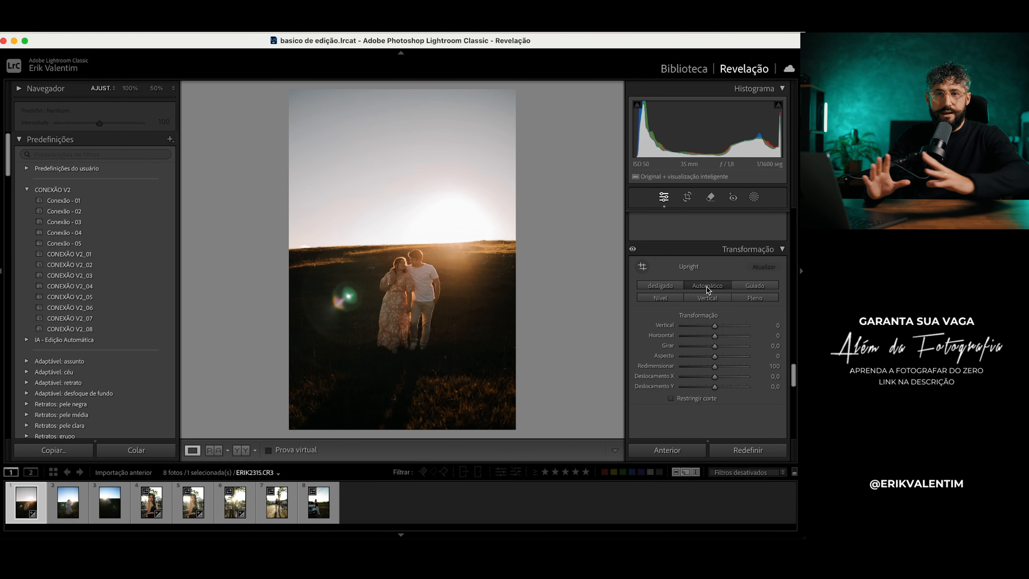
pyautogui.press('super+z')
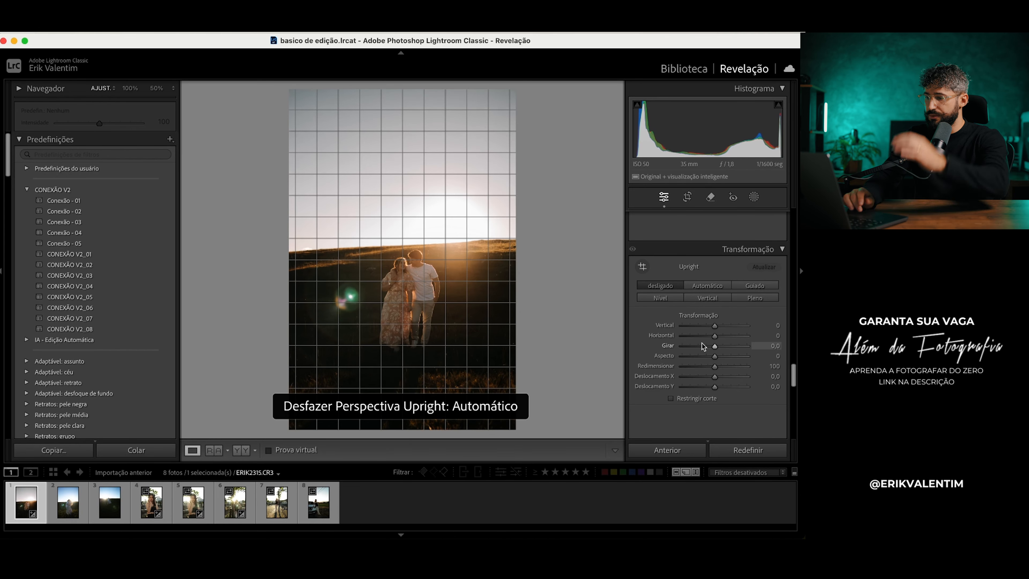
# Apply lens blur to the photo with the focus range on the couple
pyautogui.scroll(-5, 702, 344)
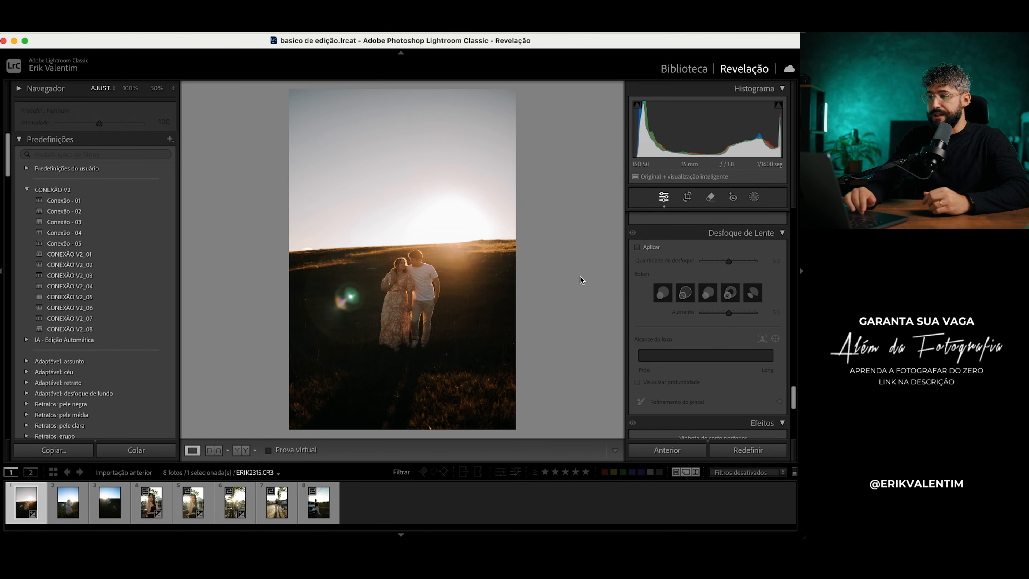
pyautogui.click(638, 247)
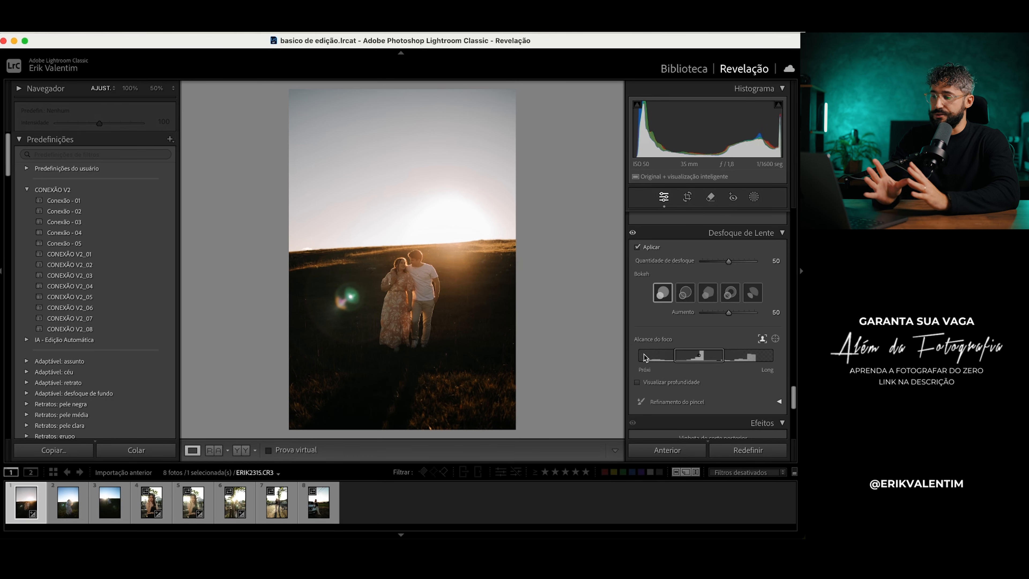
pyautogui.click(425, 272)
pyautogui.click(439, 257)
pyautogui.scroll(-1, 715, 315)
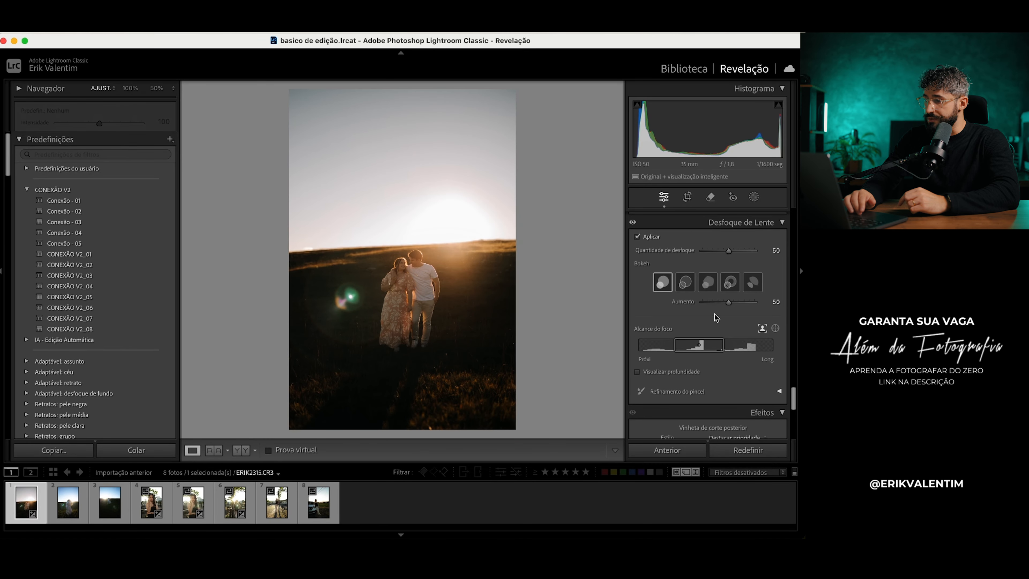
# Set the lens blur amount to 61 and choose the third bokeh shape
pyautogui.moveTo(753, 254); pyautogui.dragTo(734, 253)
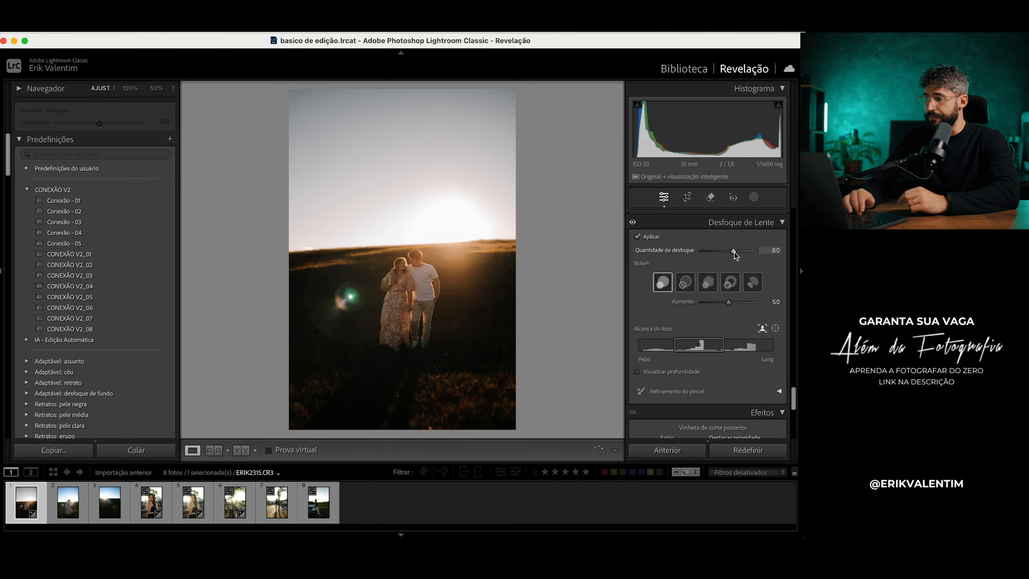
pyautogui.click(682, 284)
pyautogui.click(707, 285)
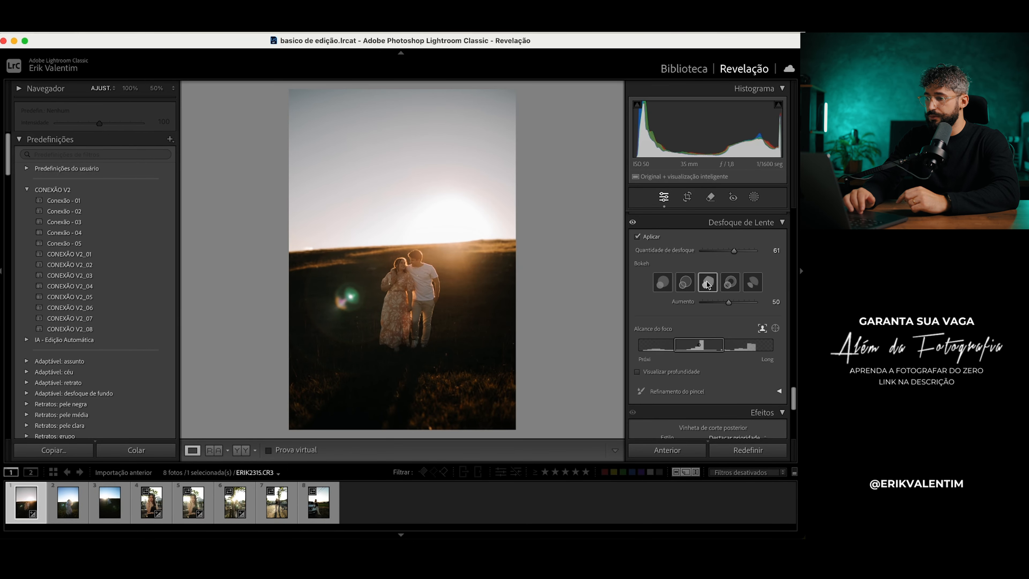
# Try the fourth and fifth bokeh shapes for the lens blur, and choose the first one
pyautogui.click(730, 284)
pyautogui.click(750, 284)
pyautogui.click(662, 283)
pyautogui.scroll(-1, 713, 340)
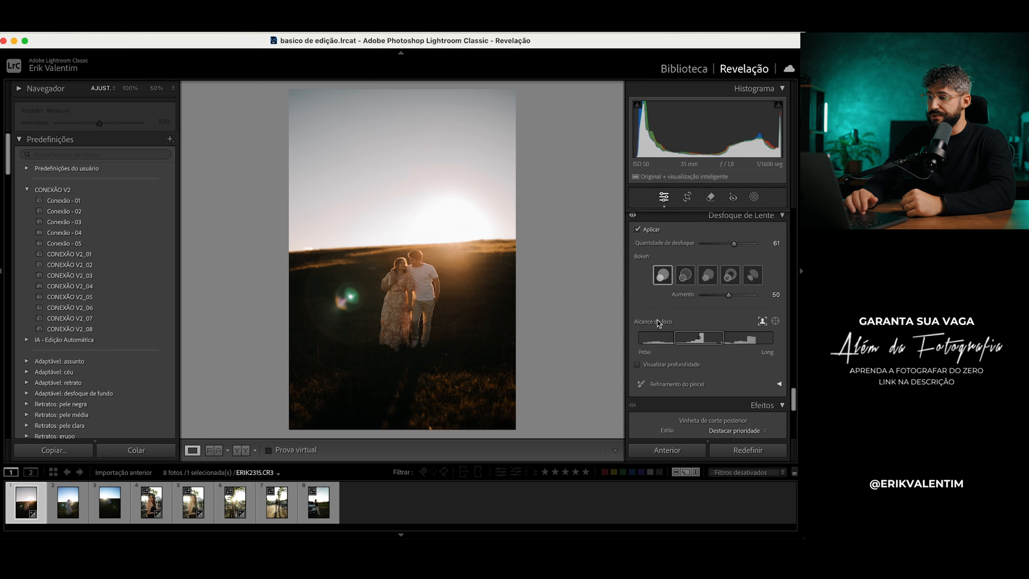
pyautogui.scroll(1, 676, 357)
# Preview the lens blur's depth map, and turn off lens blur for the photo
pyautogui.click(669, 381)
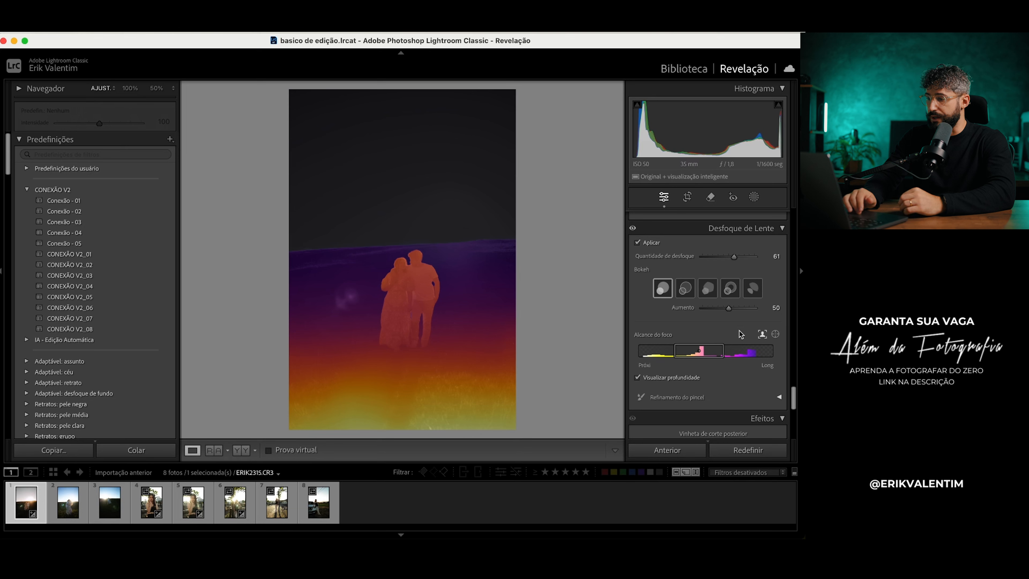
pyautogui.click(637, 376)
pyautogui.click(640, 230)
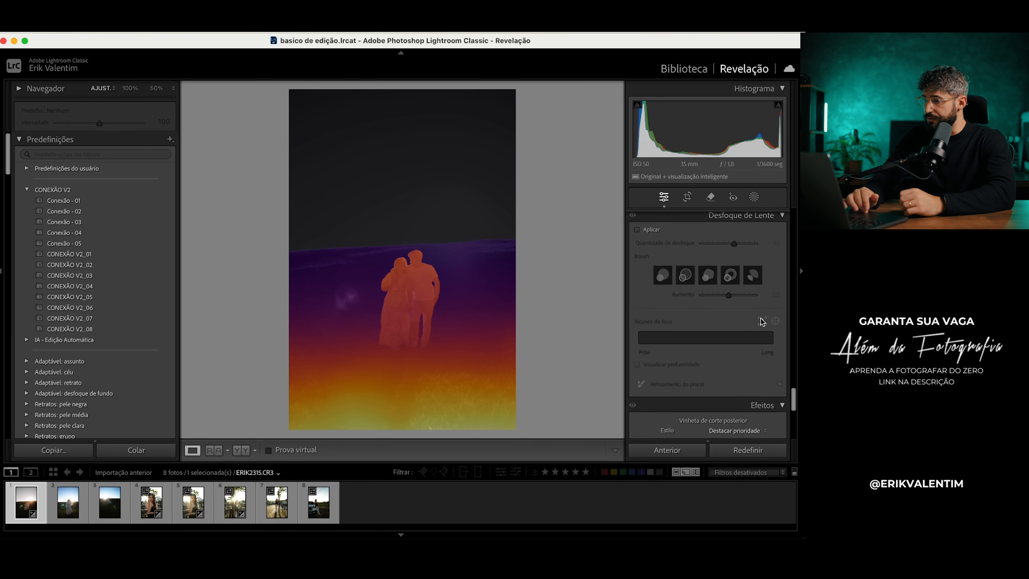
# Try a post-crop vignette amount of -22 and reset it to 0
pyautogui.scroll(-5, 704, 353)
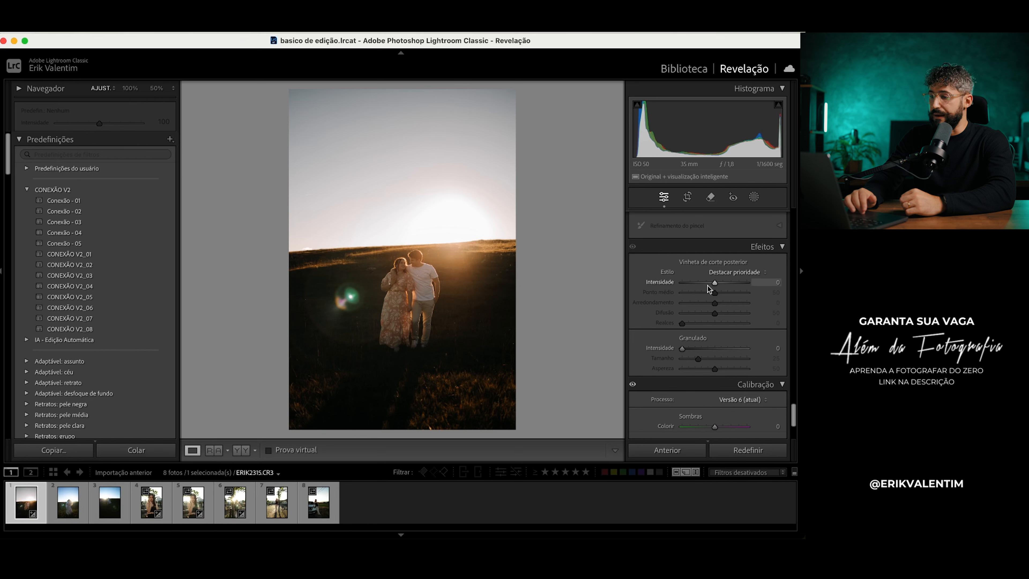
pyautogui.moveTo(714, 285)
pyautogui.mouseDown()
pyautogui.moveTo(695, 285)
pyautogui.moveTo(737, 286)
pyautogui.moveTo(707, 286)
pyautogui.mouseUp()
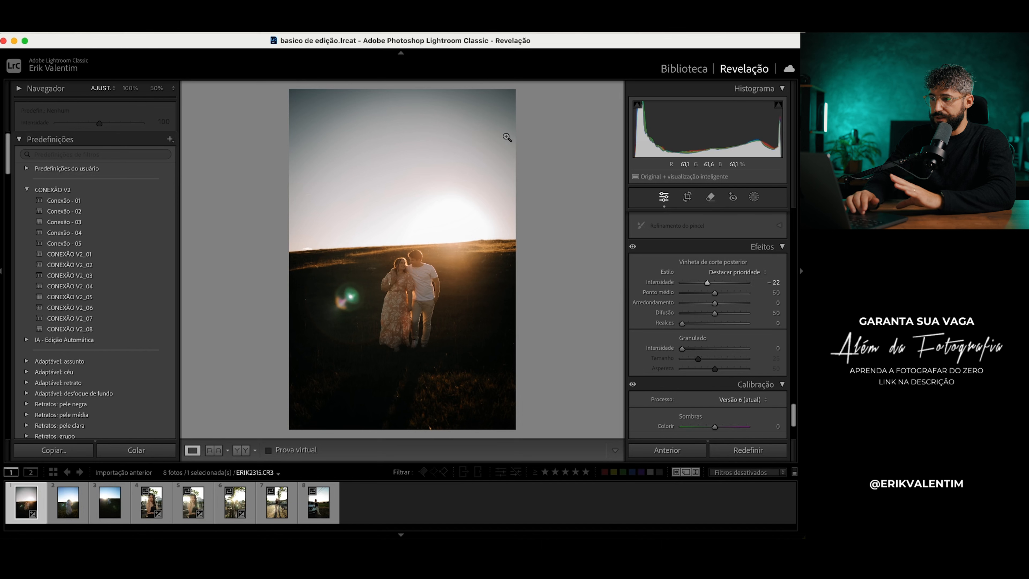
pyautogui.doubleClick(708, 283)
# Set the grain amount to 14 and inspect the grain close up on the couple
pyautogui.moveTo(683, 349); pyautogui.dragTo(687, 349)
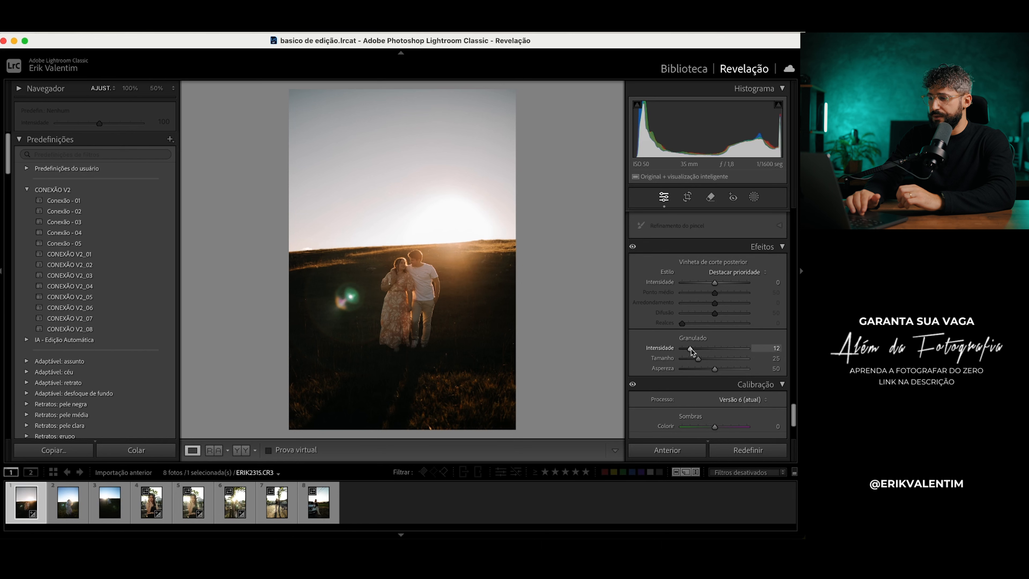
pyautogui.moveTo(691, 349); pyautogui.dragTo(691, 350)
pyautogui.moveTo(442, 280); pyautogui.dragTo(488, 239)
pyautogui.click(489, 238)
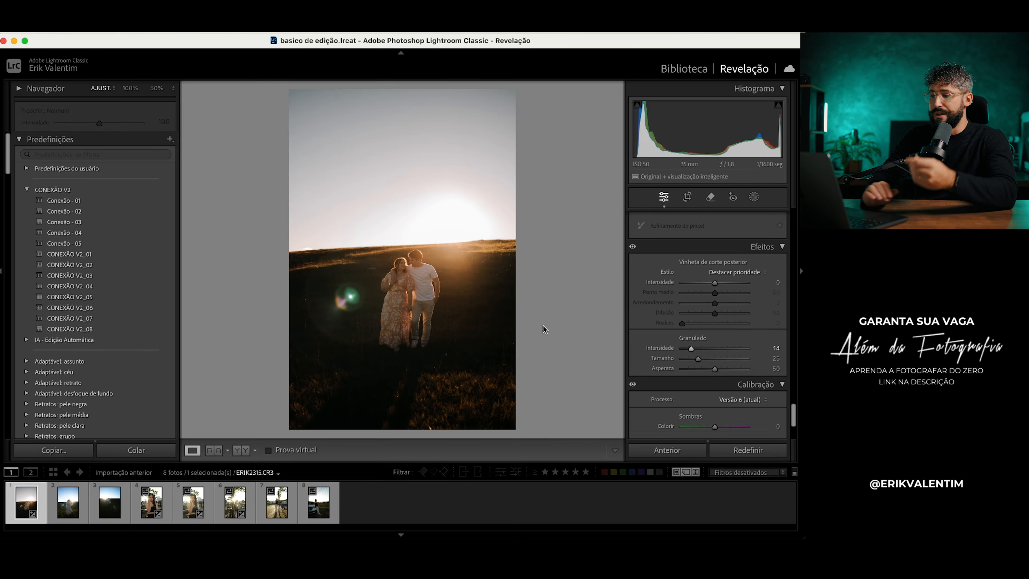
pyautogui.click(434, 272)
pyautogui.moveTo(431, 323); pyautogui.dragTo(480, 279)
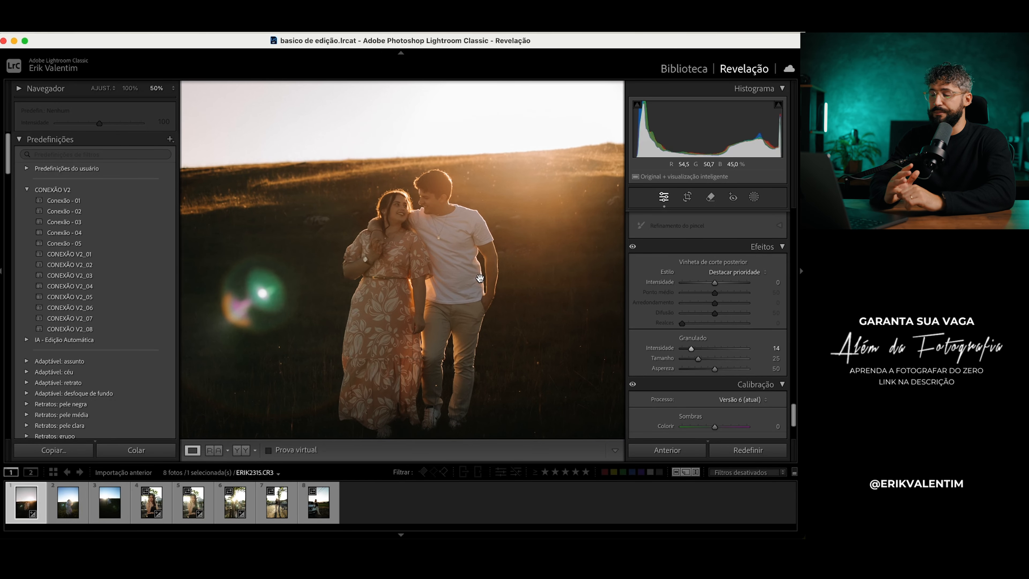
pyautogui.click(465, 260)
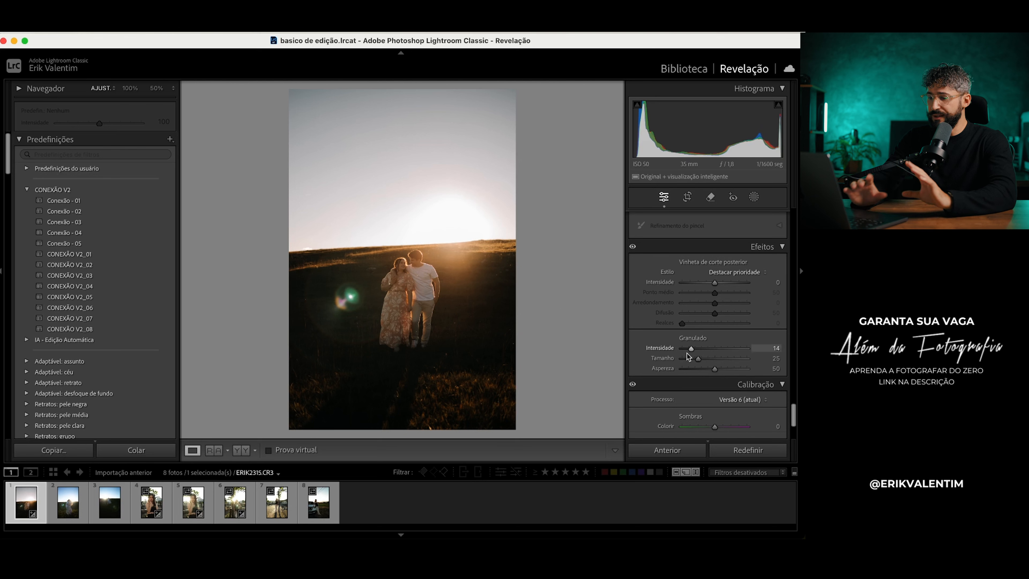
# Try a red primary hue of -12 in the calibration settings, undo it, and try the green and blue primary hues
pyautogui.scroll(-5, 677, 364)
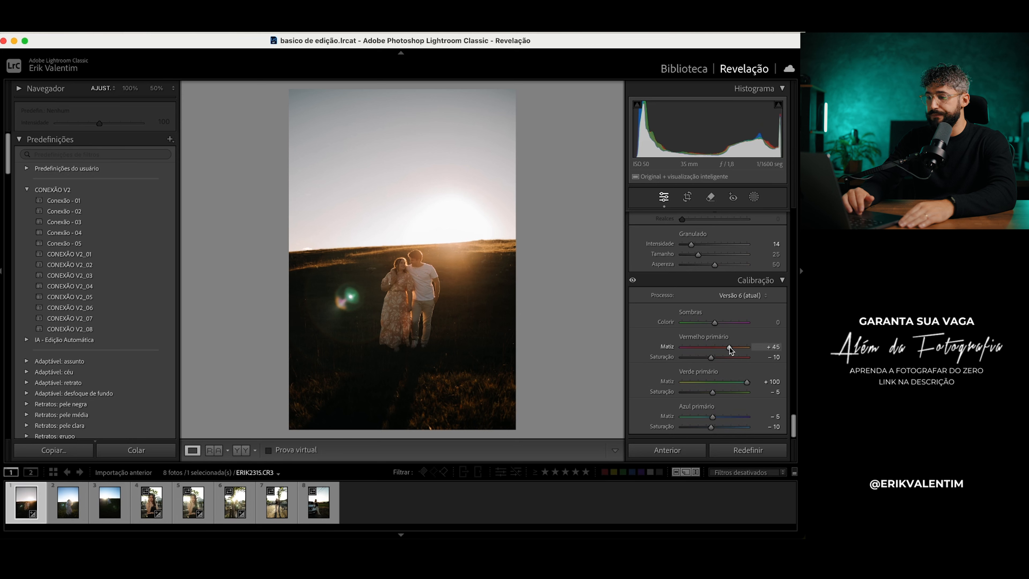
pyautogui.moveTo(753, 347); pyautogui.dragTo(711, 348)
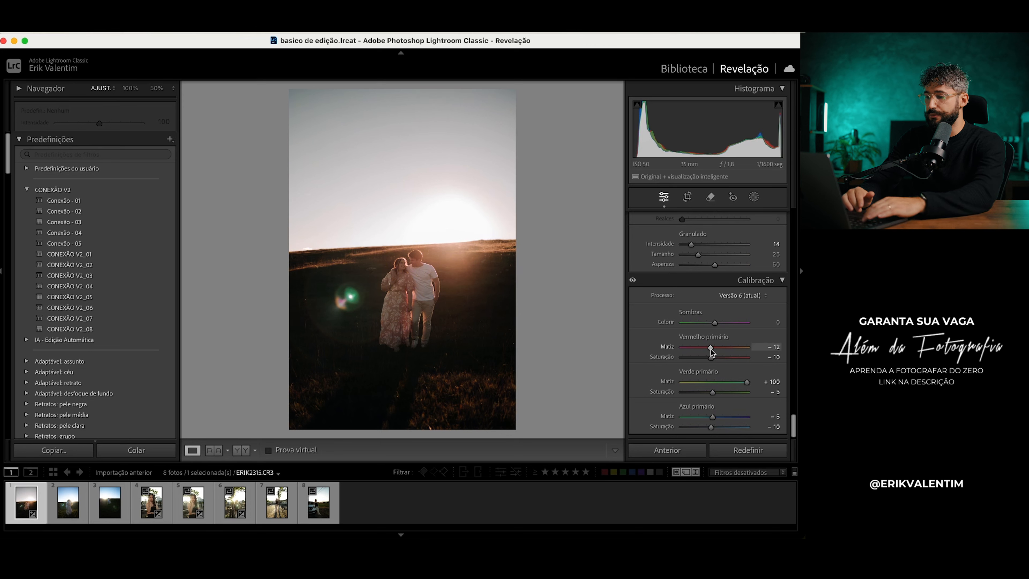
pyautogui.press('super+z')
pyautogui.press('super+z')
pyautogui.moveTo(746, 381)
pyautogui.mouseDown()
pyautogui.moveTo(725, 381)
pyautogui.moveTo(747, 383)
pyautogui.mouseUp()
pyautogui.moveTo(712, 416)
pyautogui.mouseDown()
pyautogui.moveTo(737, 420)
pyautogui.moveTo(689, 421)
pyautogui.moveTo(709, 420)
pyautogui.mouseUp()
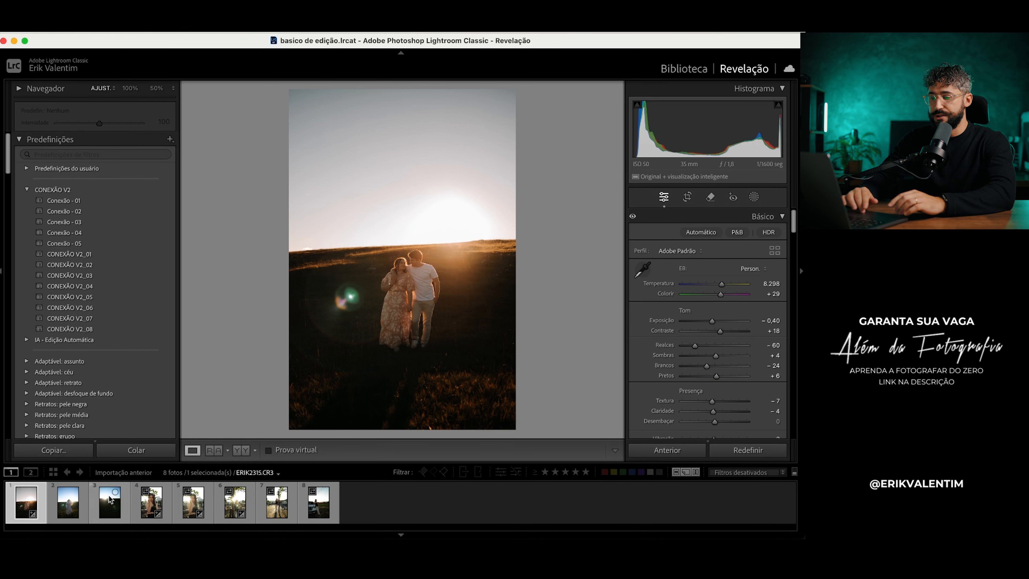
# Copy the first photo's develop settings with the default selection and paste them onto the second photo
pyautogui.click(54, 450)
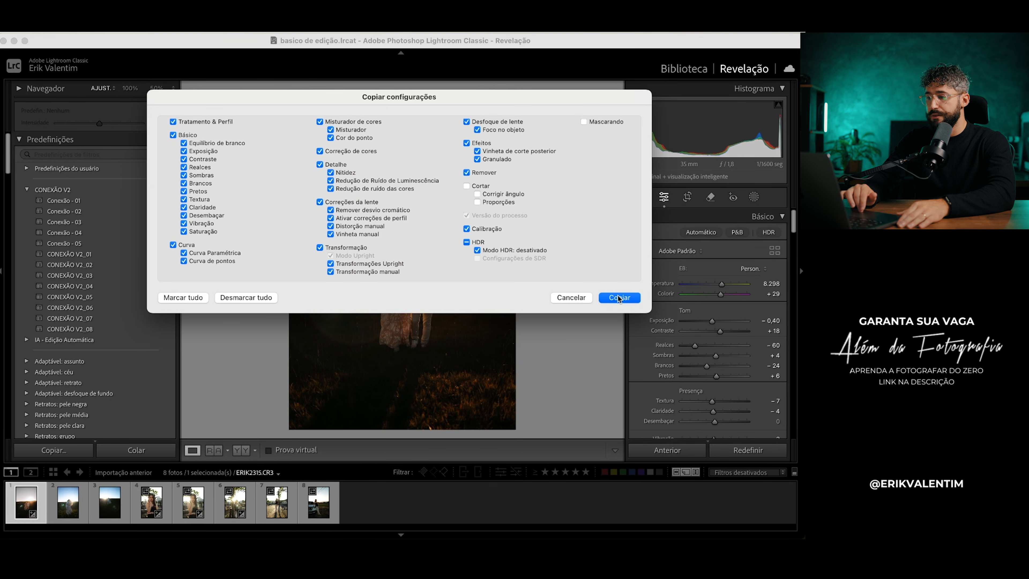
pyautogui.click(618, 297)
pyautogui.click(67, 514)
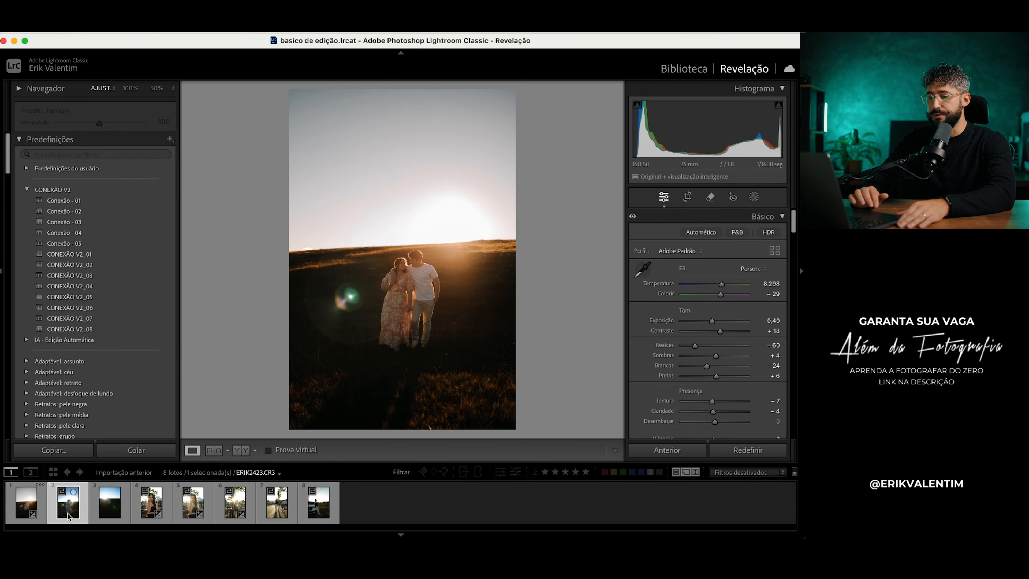
pyautogui.click(144, 449)
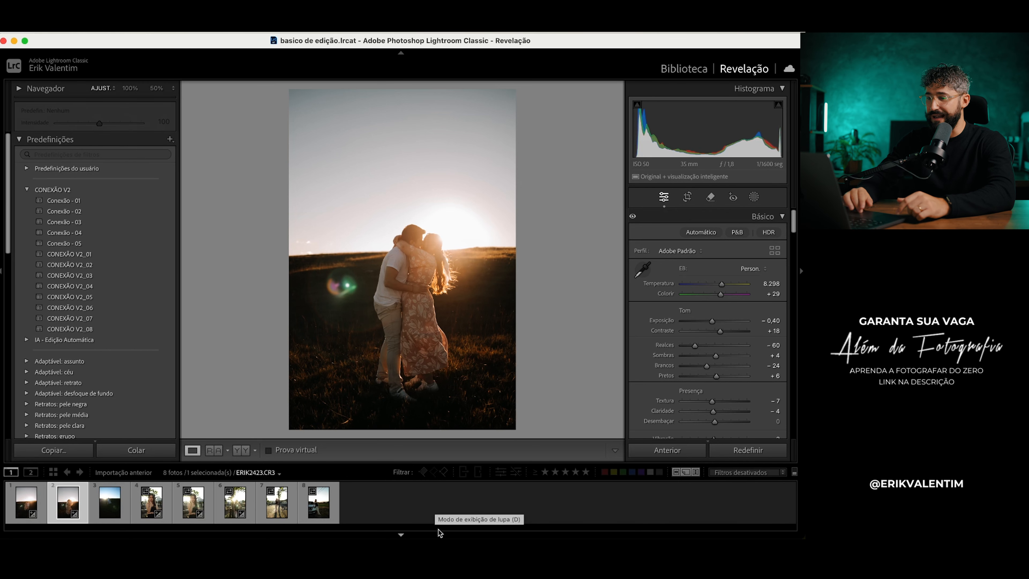
# Inspect the second photo close up and compare its before and after versions
pyautogui.click(452, 269)
pyautogui.click(453, 268)
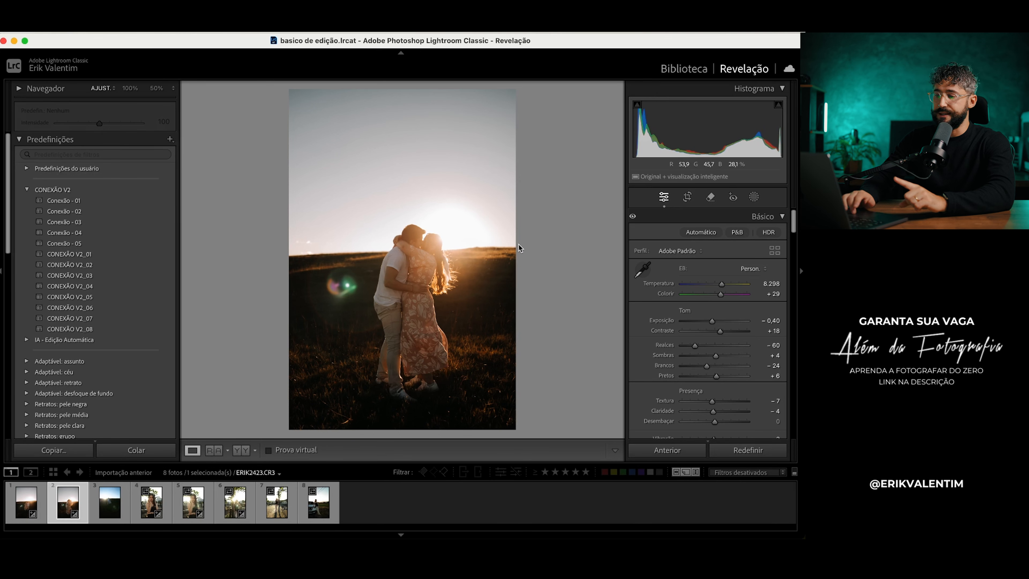
pyautogui.press('\\')
pyautogui.press('\\')
pyautogui.press('\\')
pyautogui.press('\\')
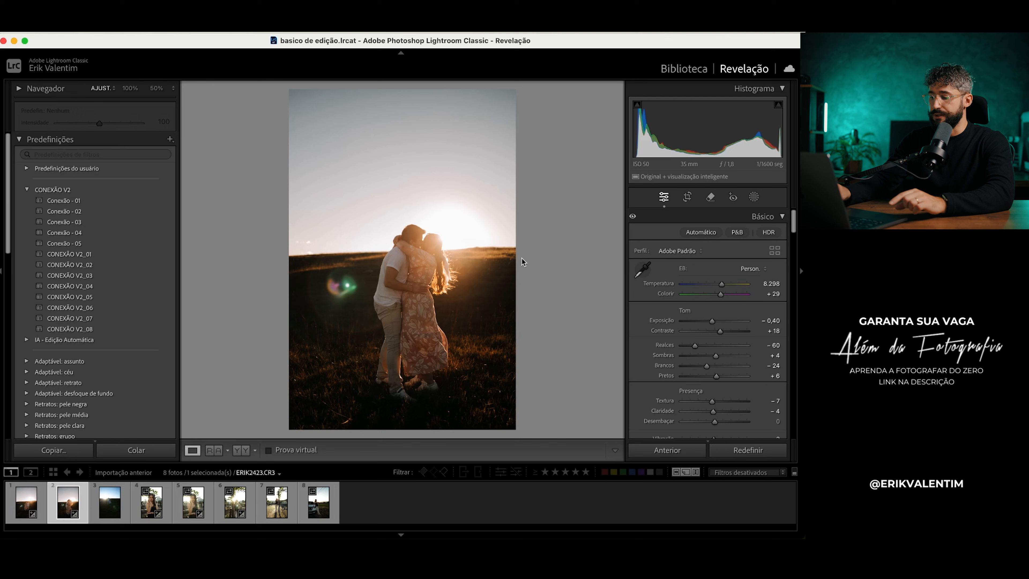
# Apply the previous photo's settings to the third photo and check the couple close up
pyautogui.press('Right')
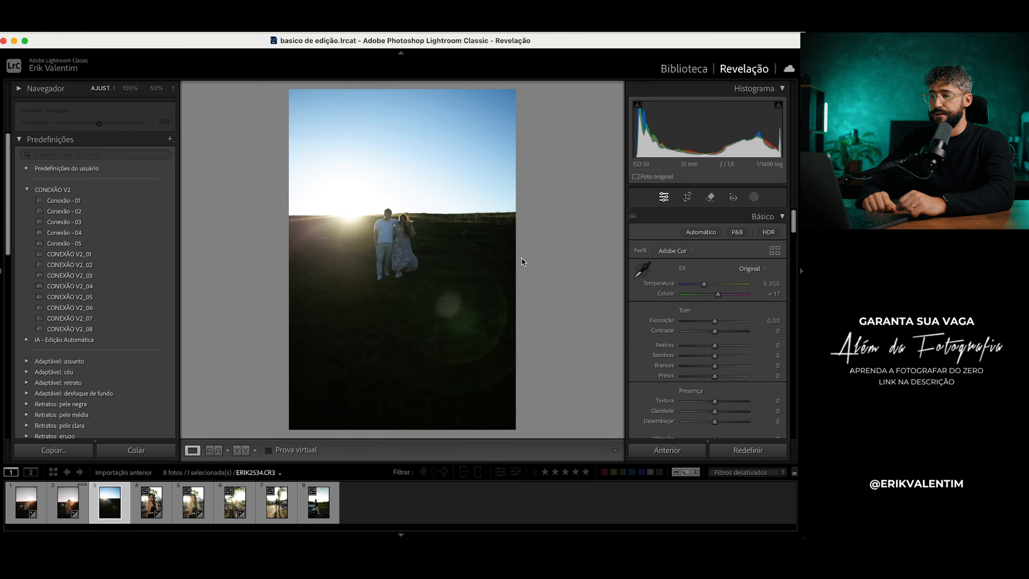
pyautogui.click(666, 450)
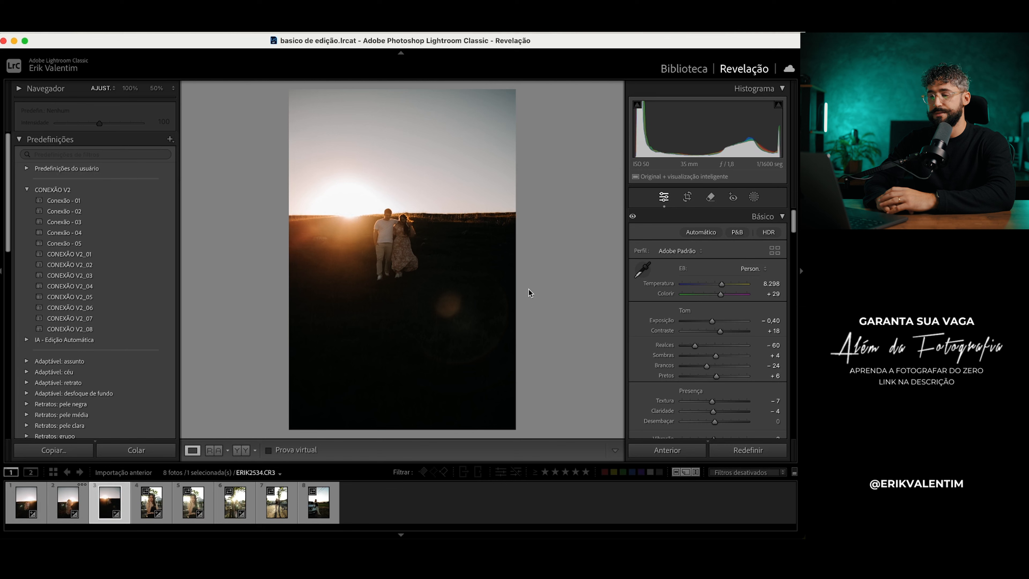
pyautogui.click(426, 229)
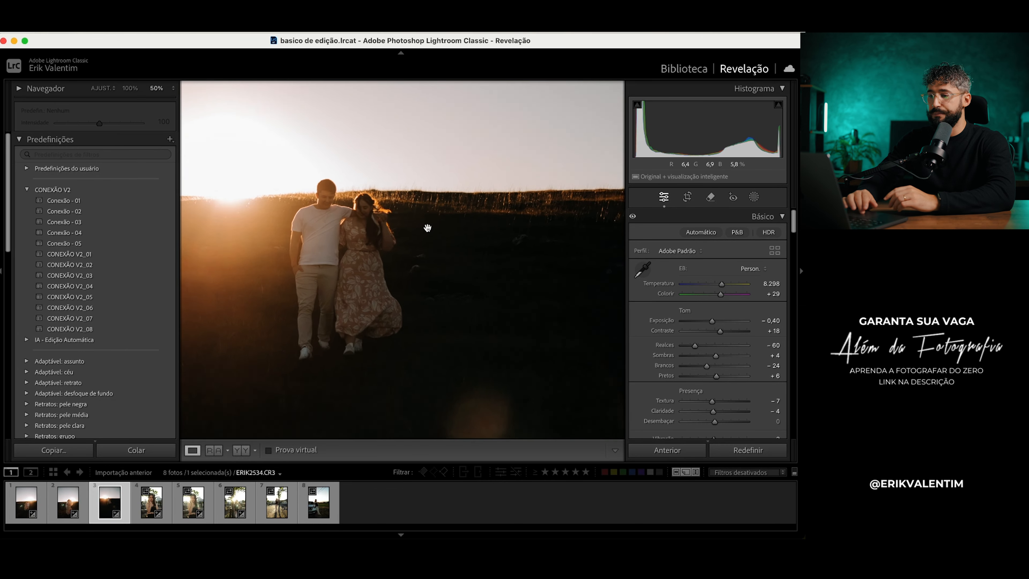
pyautogui.click(417, 268)
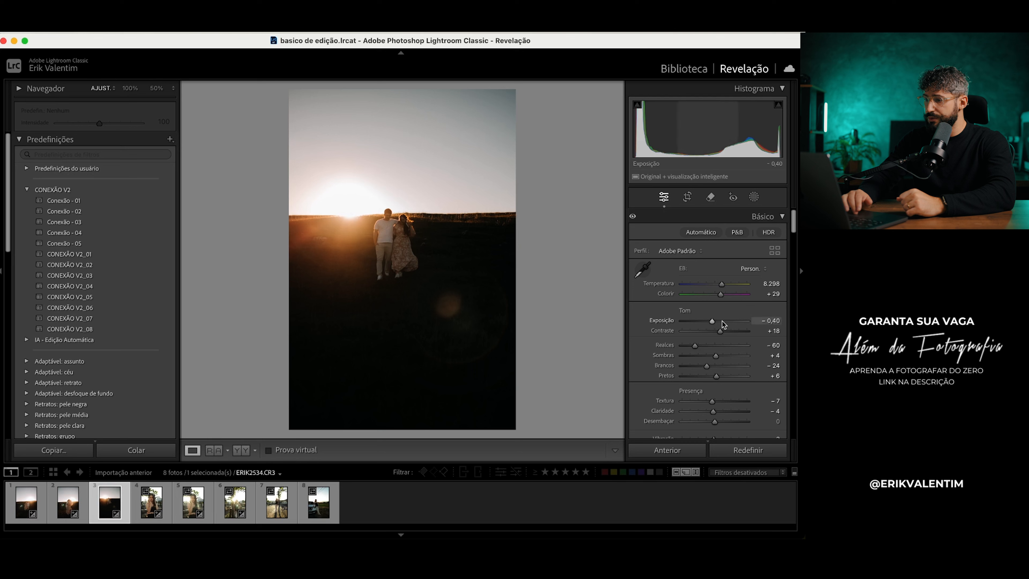
# Set the third photo's shadows to +43 and compare its before and after versions
pyautogui.moveTo(716, 355); pyautogui.dragTo(728, 355)
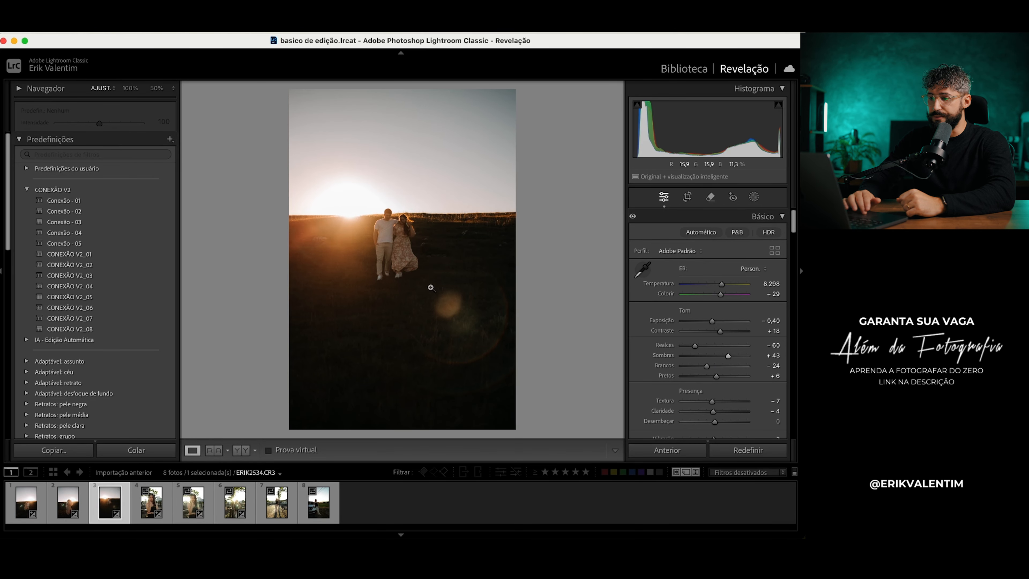
pyautogui.click(404, 206)
pyautogui.moveTo(406, 229); pyautogui.dragTo(407, 170)
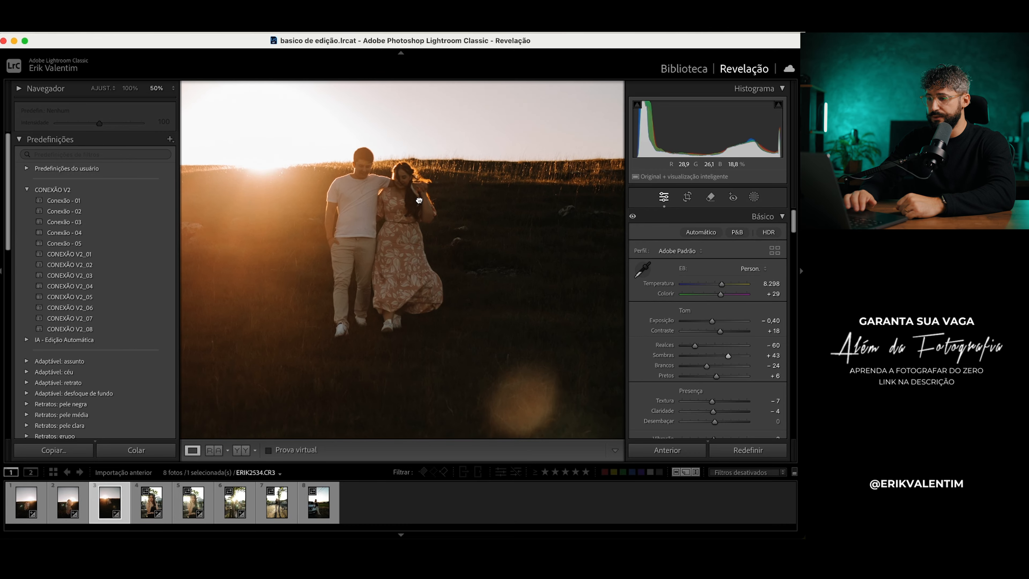
pyautogui.click(440, 299)
pyautogui.press('\\')
pyautogui.press('\\')
pyautogui.press('\\')
pyautogui.press('\\')
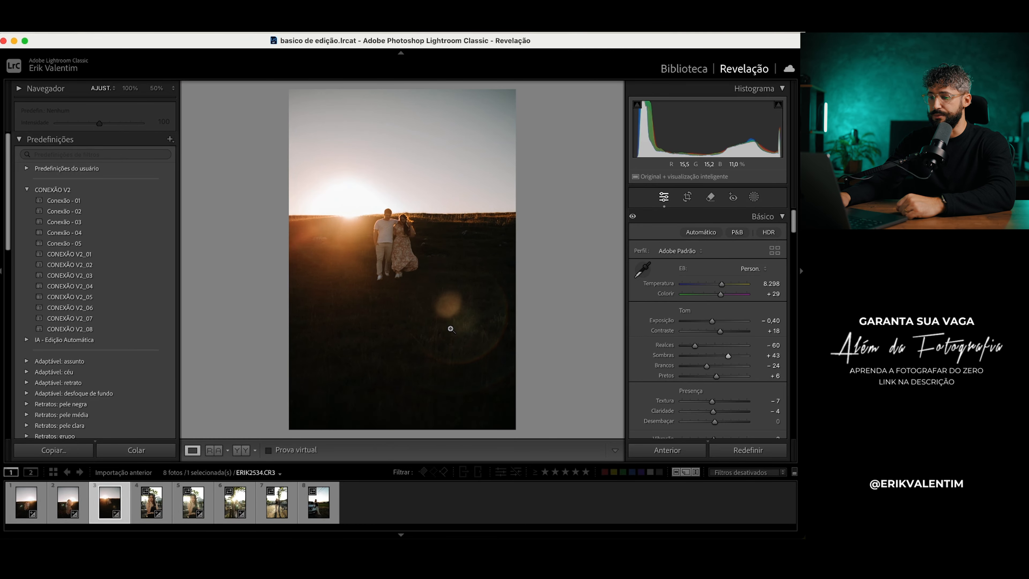
# Apply the previous photo's settings to the fourth photo, a portrait, and set its white balance to Automático
pyautogui.press('Right')
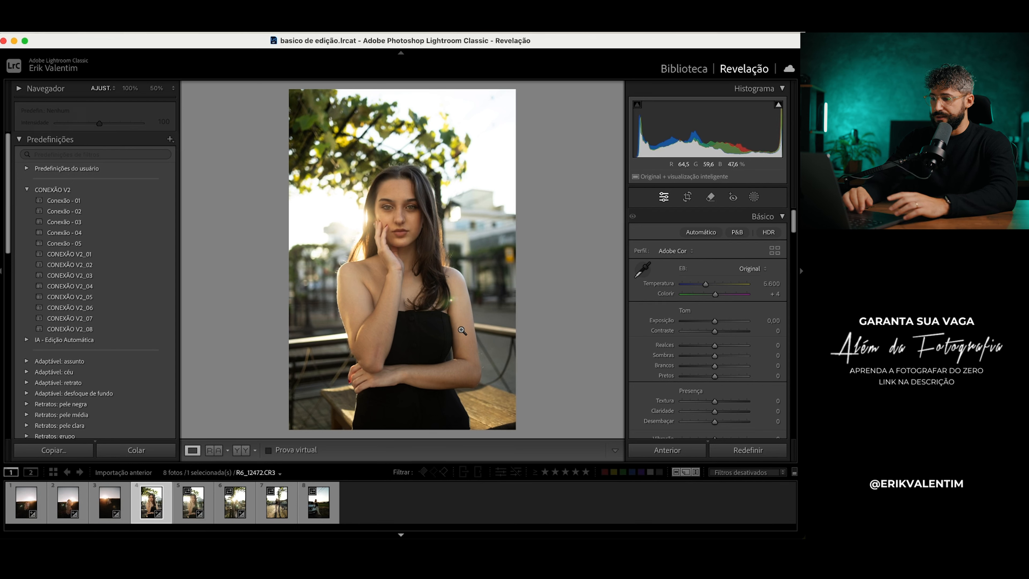
pyautogui.click(689, 452)
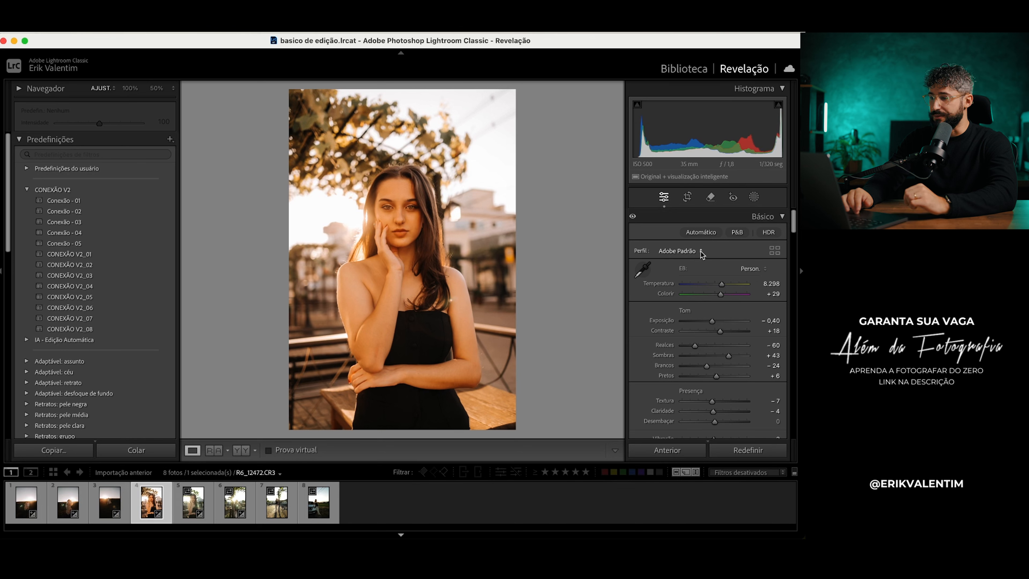
pyautogui.click(754, 269)
pyautogui.click(749, 189)
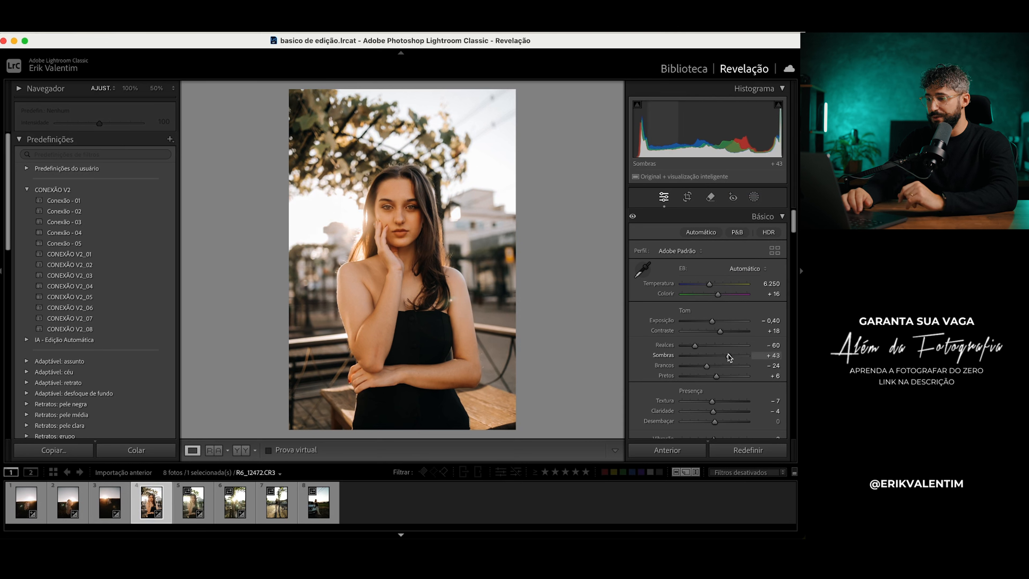
# Set the portrait's shadows to +7, highlights to -77, contrast to +29 and tint to +28
pyautogui.moveTo(729, 357); pyautogui.dragTo(726, 334)
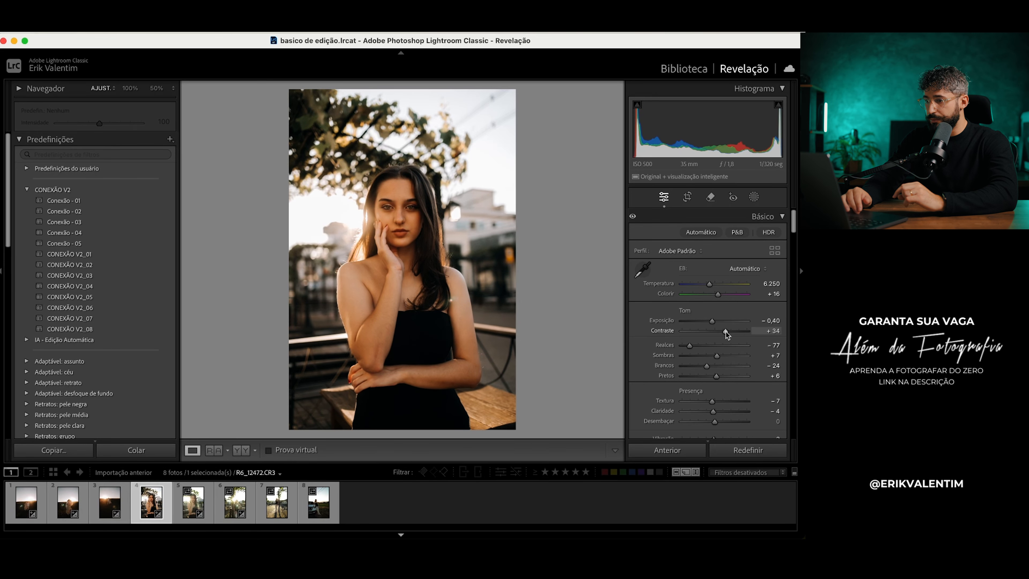
pyautogui.click(385, 244)
pyautogui.moveTo(460, 244); pyautogui.dragTo(450, 276)
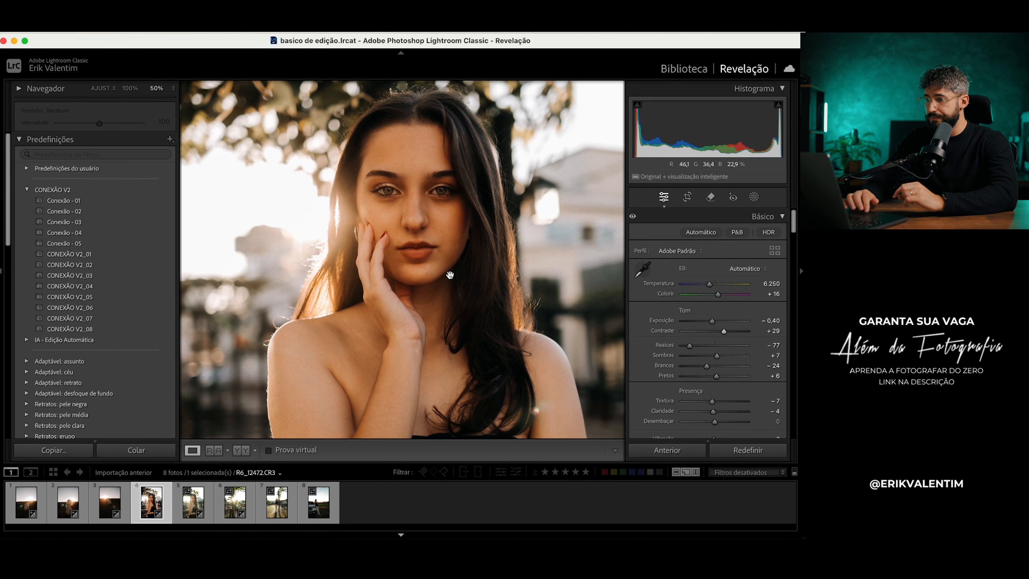
pyautogui.moveTo(455, 238); pyautogui.dragTo(452, 258)
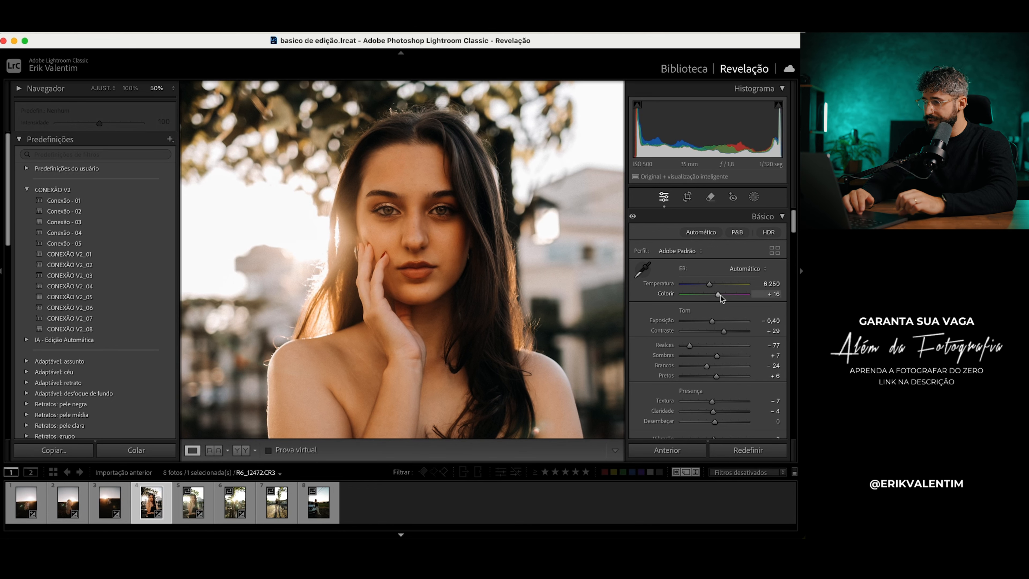
pyautogui.moveTo(718, 295); pyautogui.dragTo(718, 294)
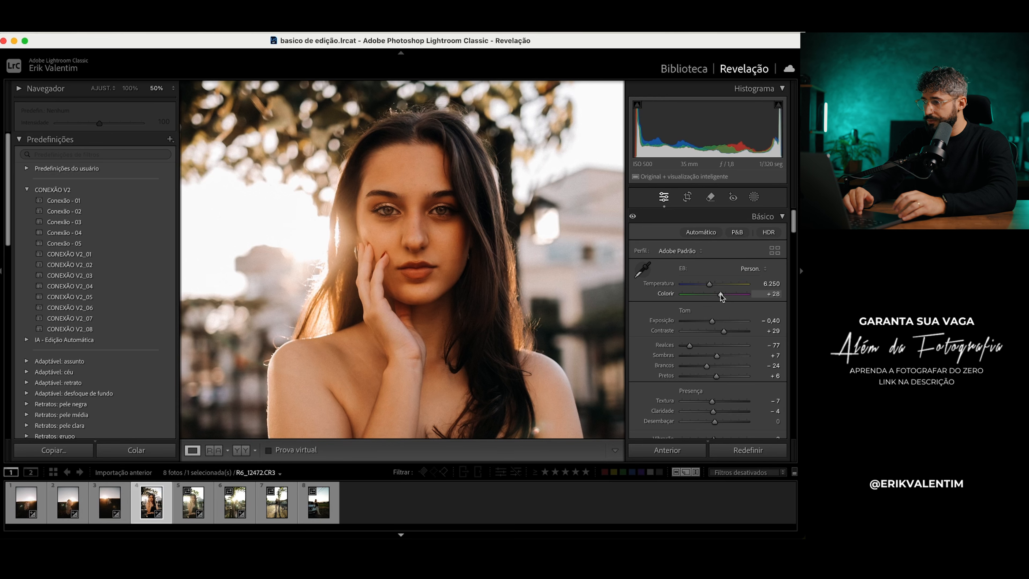
# Compare the before and after versions of the fourth photo at full view
pyautogui.click(486, 340)
pyautogui.press('\\')
pyautogui.press('\\')
pyautogui.press('\\')
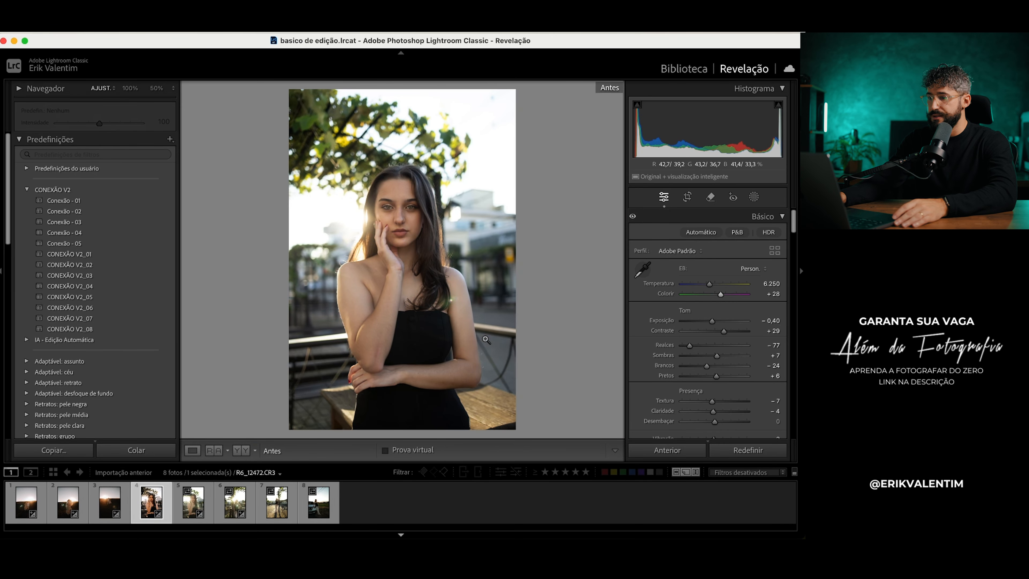
pyautogui.press('\\')
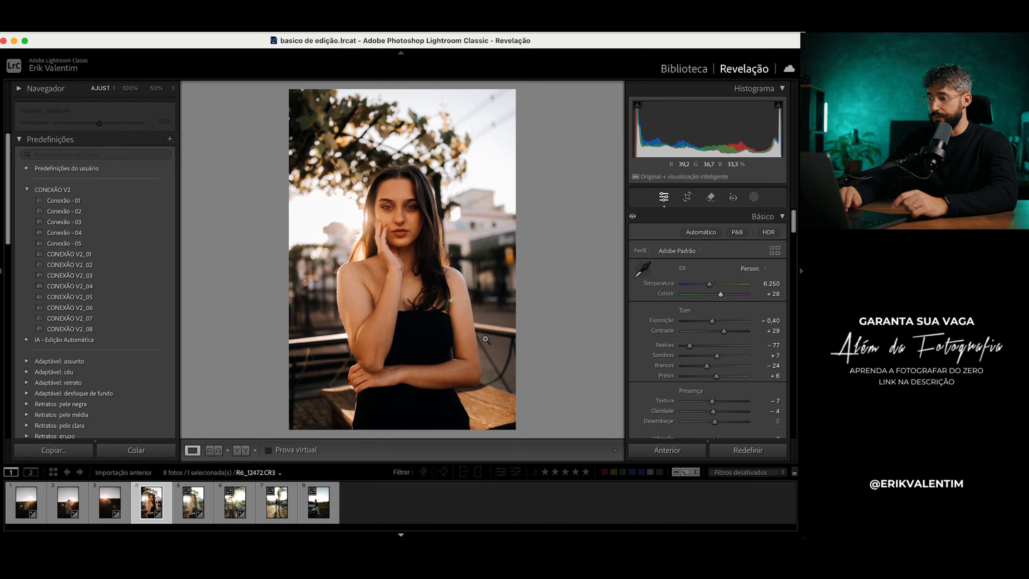
# Apply the previous photo's settings to the fifth photo
pyautogui.click(193, 502)
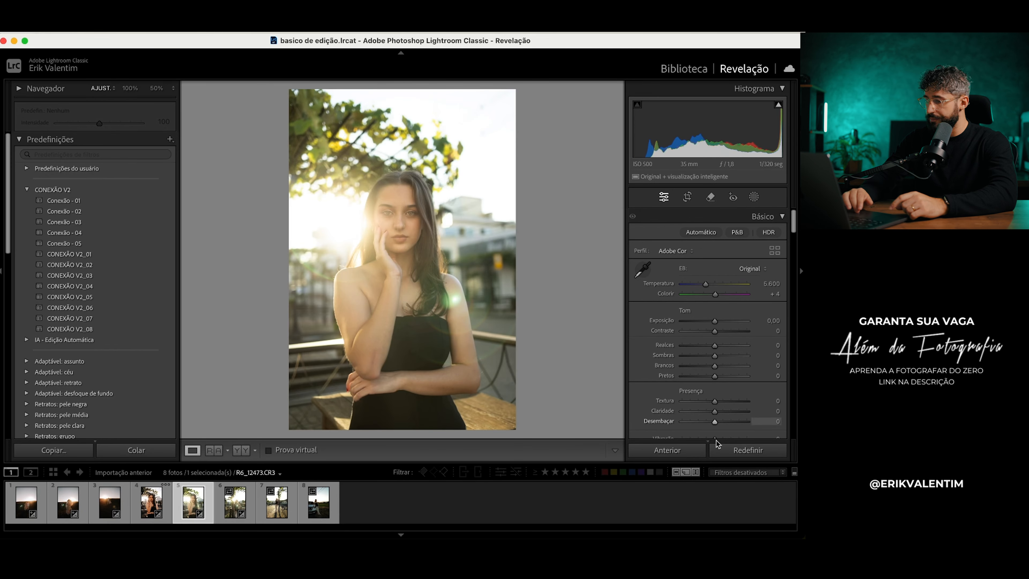
pyautogui.click(667, 450)
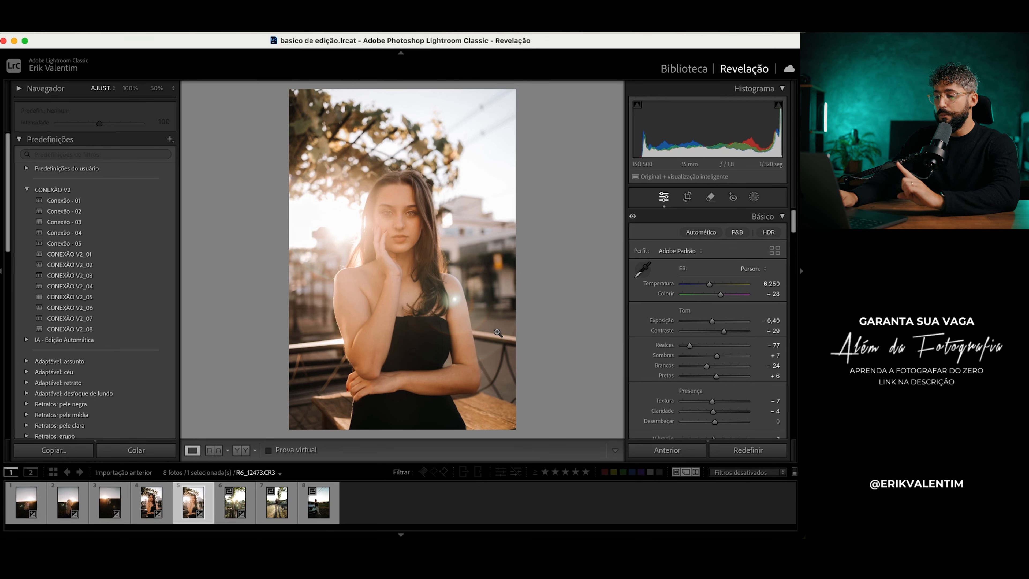
# Set the fifth photo's exposure to -0,50, contrast to +49, shadows to -23, whites to -21 and blacks to -19, then check the face up close
pyautogui.press('Left')
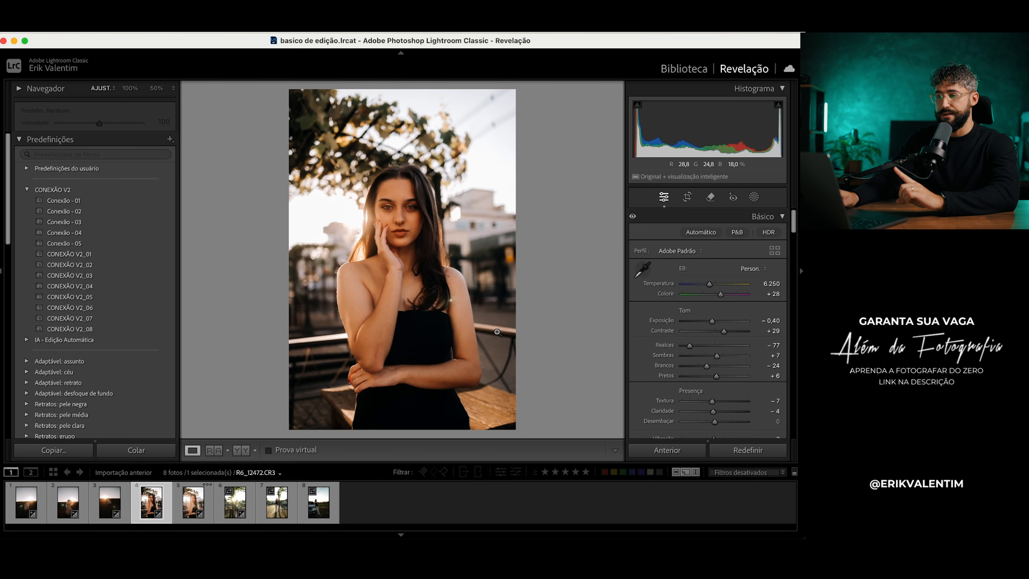
pyautogui.press('Right')
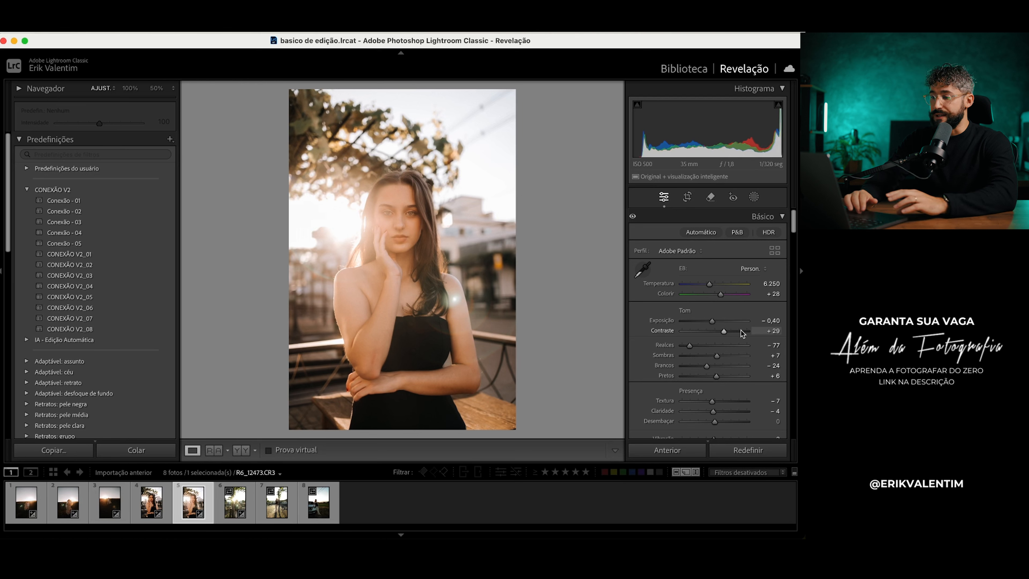
pyautogui.moveTo(725, 331); pyautogui.dragTo(707, 378)
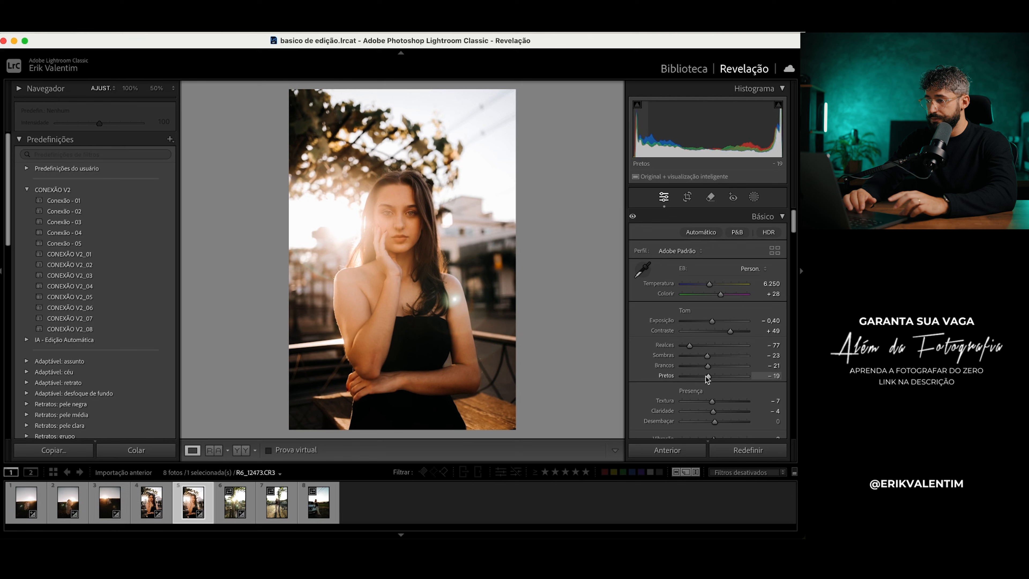
pyautogui.moveTo(713, 323); pyautogui.dragTo(712, 323)
pyautogui.click(410, 238)
pyautogui.moveTo(410, 238); pyautogui.dragTo(456, 240)
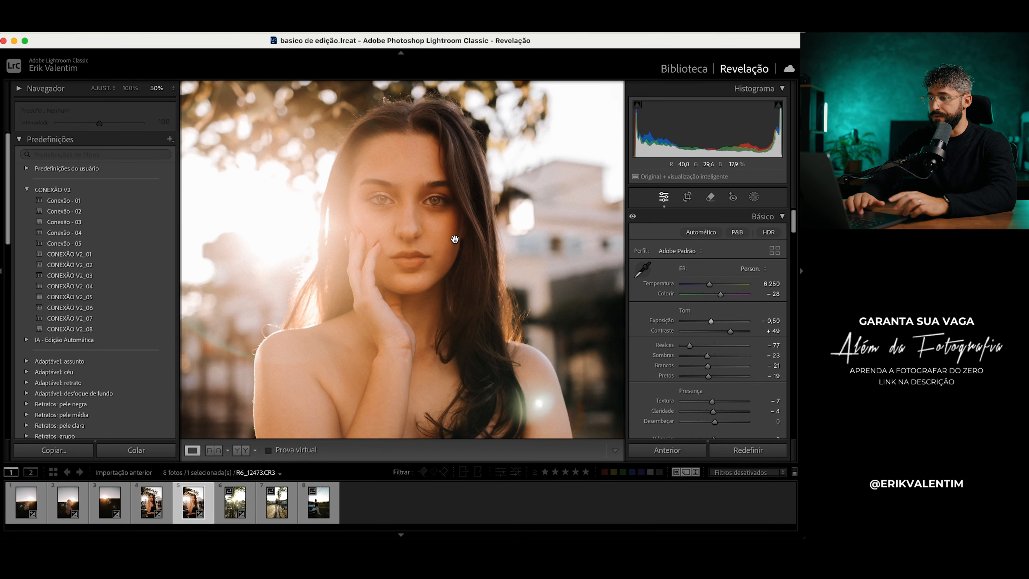
pyautogui.click(456, 241)
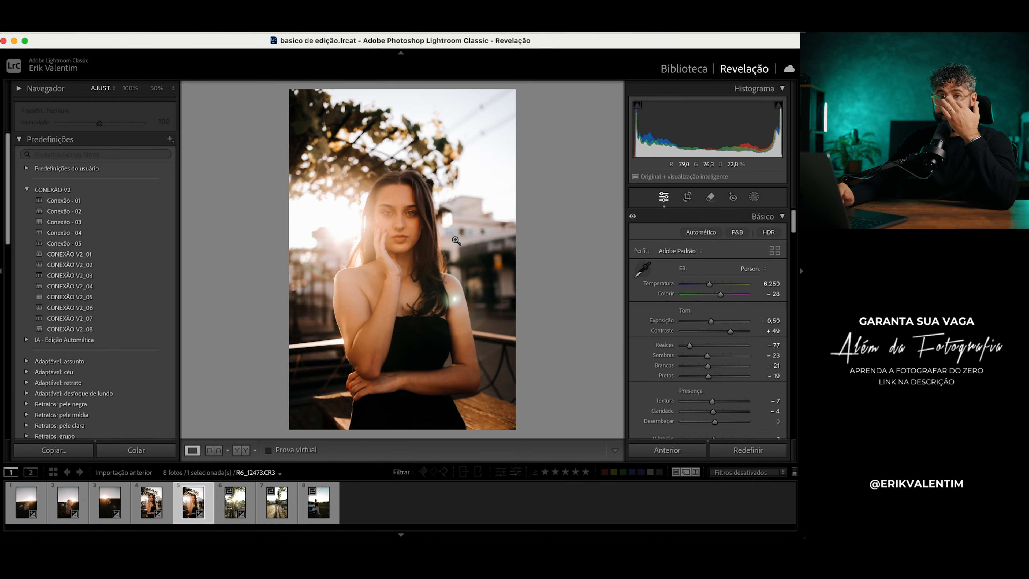
# Apply the previous photo's settings to the sixth photo and check the woman up close
pyautogui.press('Right')
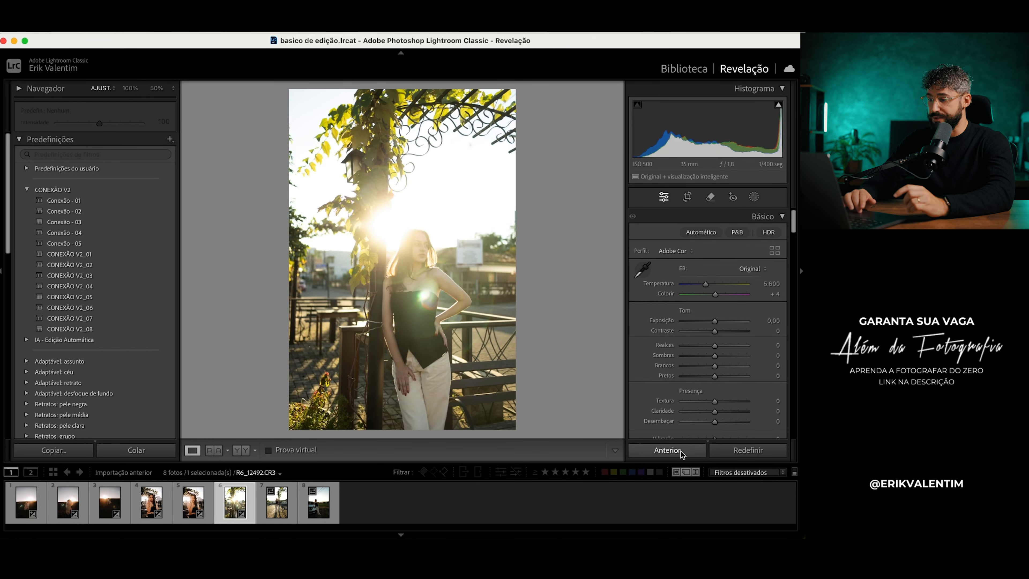
pyautogui.click(660, 450)
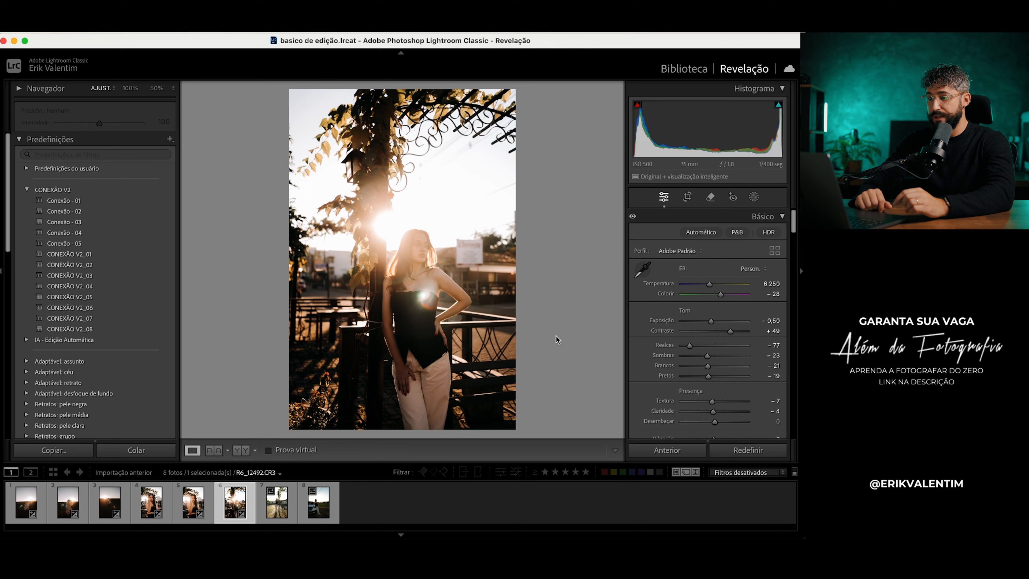
pyautogui.click(437, 235)
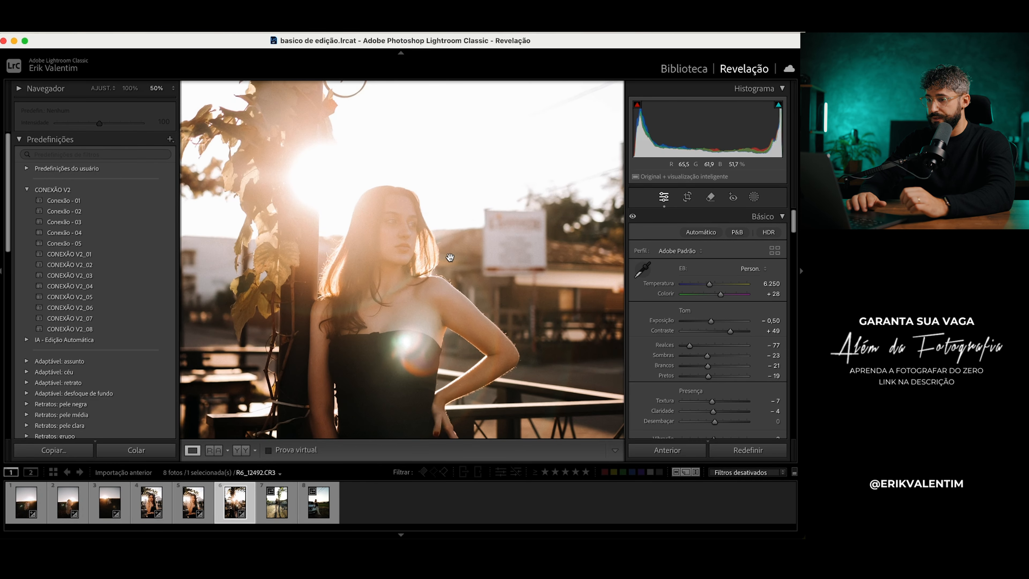
pyautogui.click(450, 259)
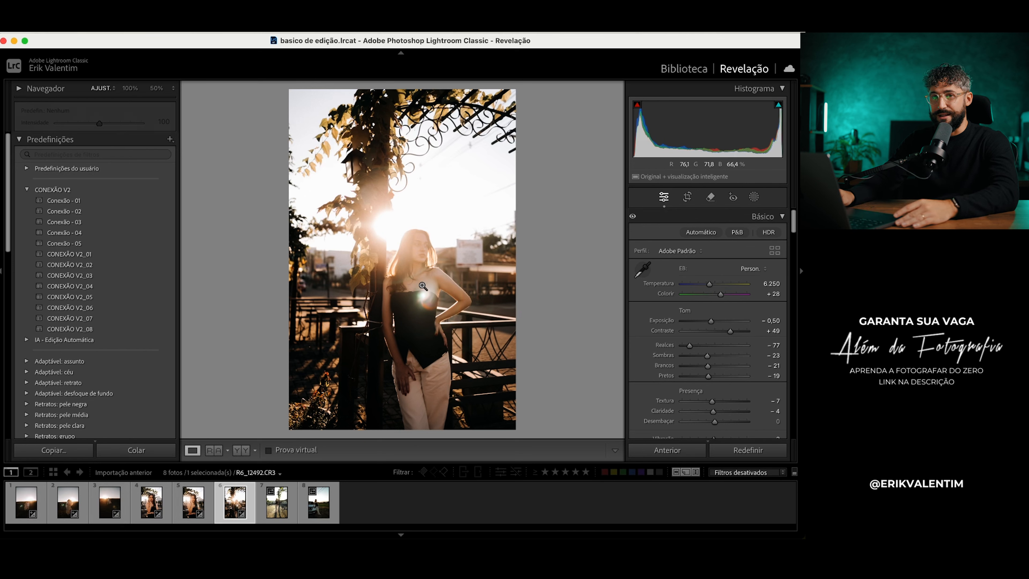
# Apply the previous settings to the seventh photo, adjusting exposure to -0,60, contrast to +13, highlights to -100 and shadows to 0
pyautogui.press('Right')
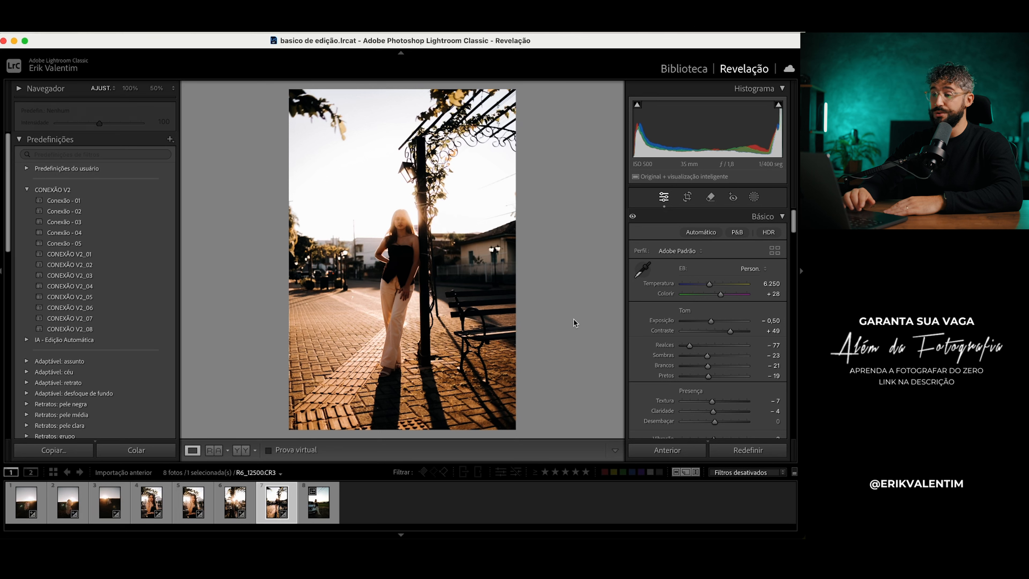
pyautogui.moveTo(730, 331); pyautogui.dragTo(680, 346)
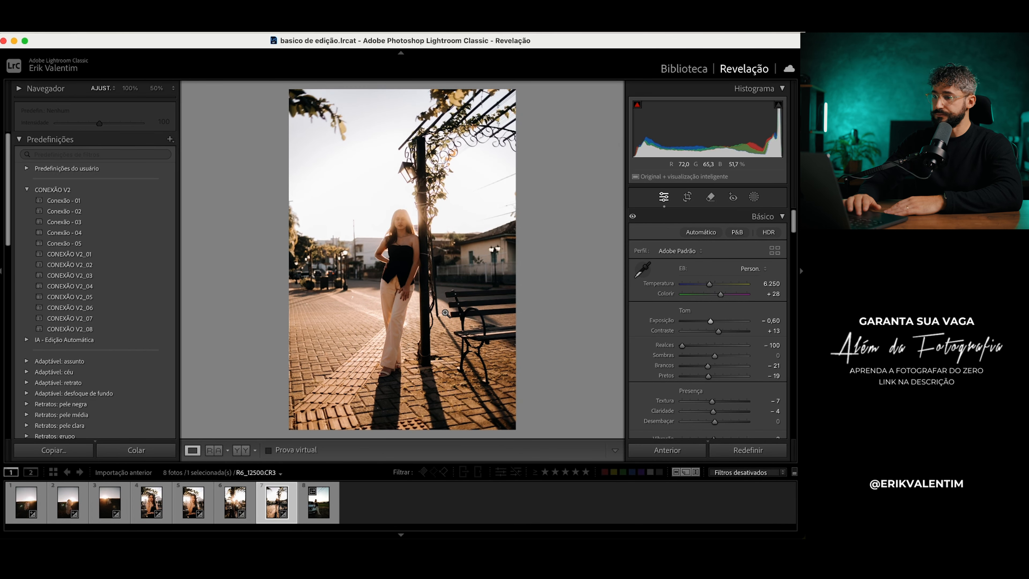
pyautogui.click(410, 255)
pyautogui.click(457, 267)
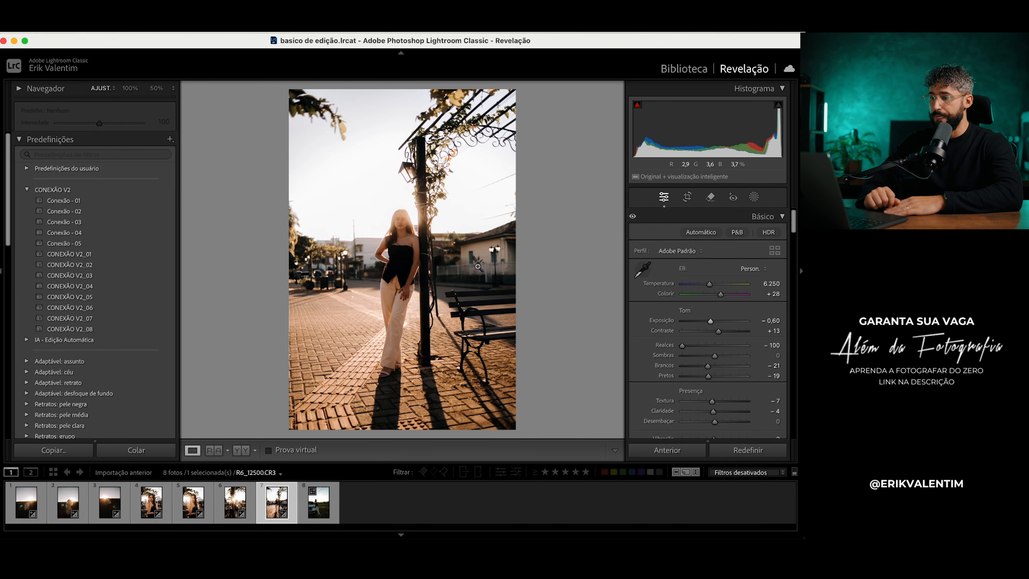
# Apply the previous photo's settings to the eighth photo, then reset its exposure to 0,00 and set shadows to +19
pyautogui.press('Right')
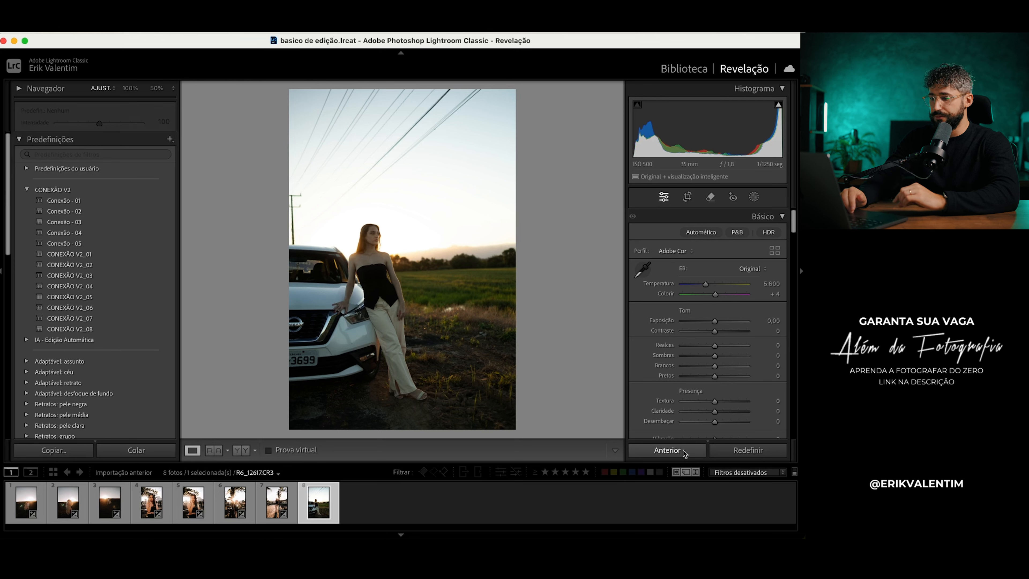
pyautogui.click(675, 454)
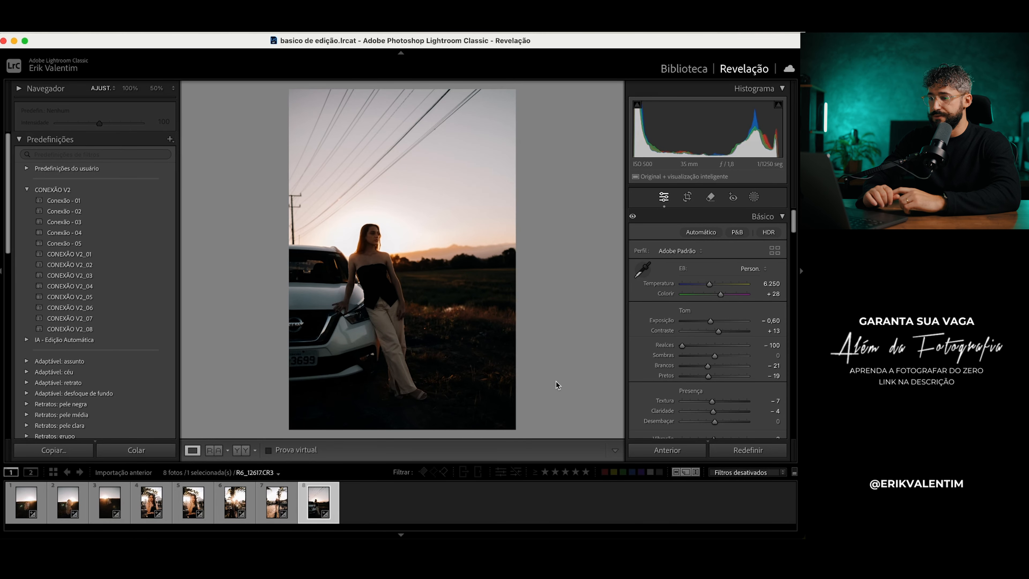
pyautogui.doubleClick(710, 323)
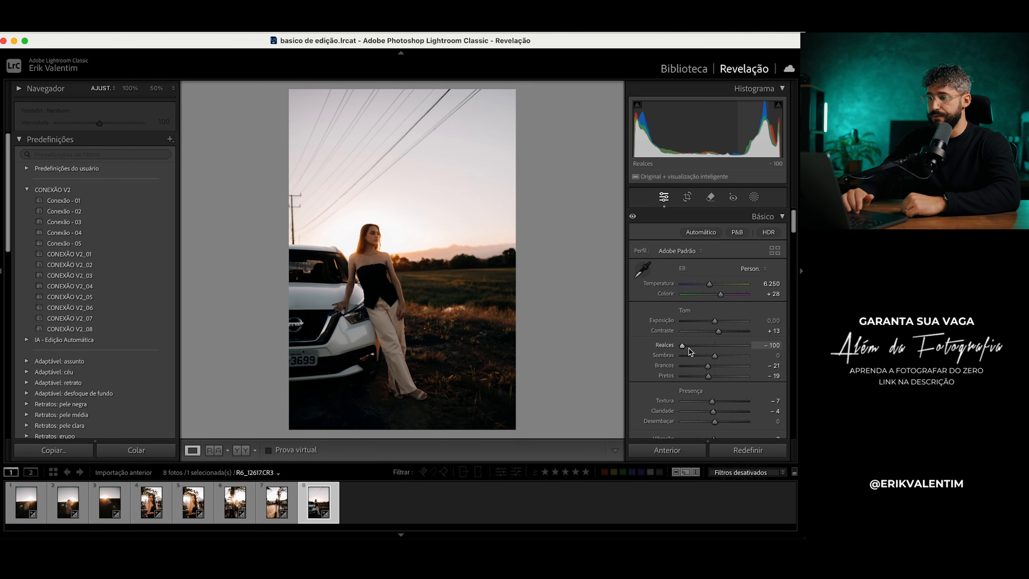
pyautogui.click(391, 254)
pyautogui.moveTo(422, 269); pyautogui.dragTo(409, 242)
pyautogui.click(411, 244)
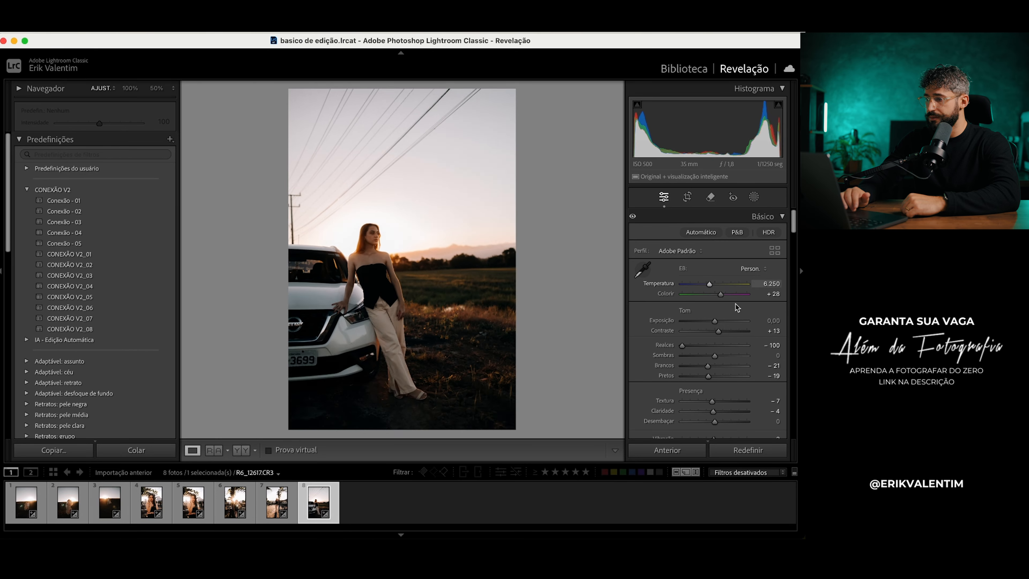
pyautogui.moveTo(715, 355); pyautogui.dragTo(721, 355)
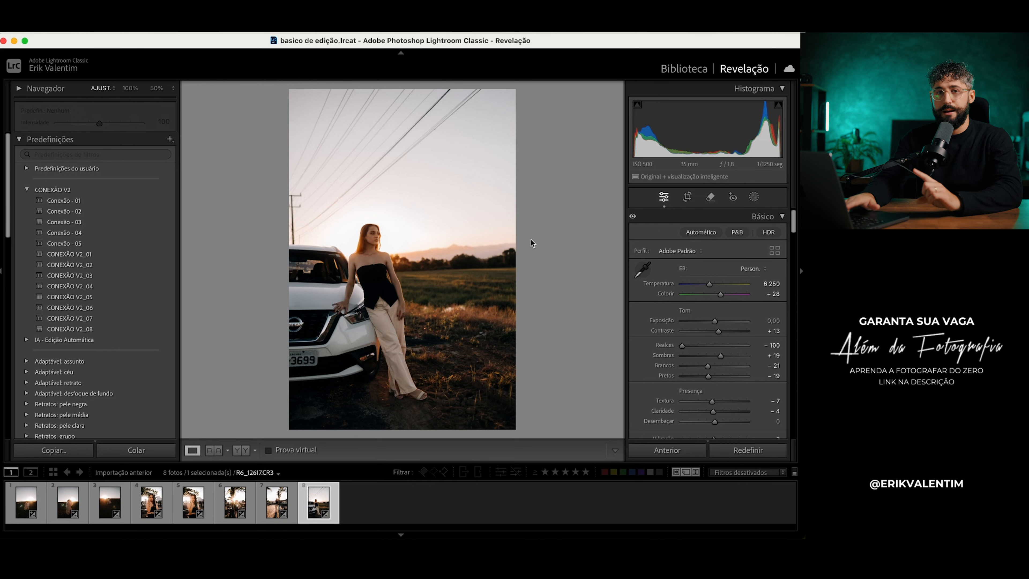
# Crop the eighth photo tighter around the woman and the car, keeping the original aspect ratio
pyautogui.click(687, 198)
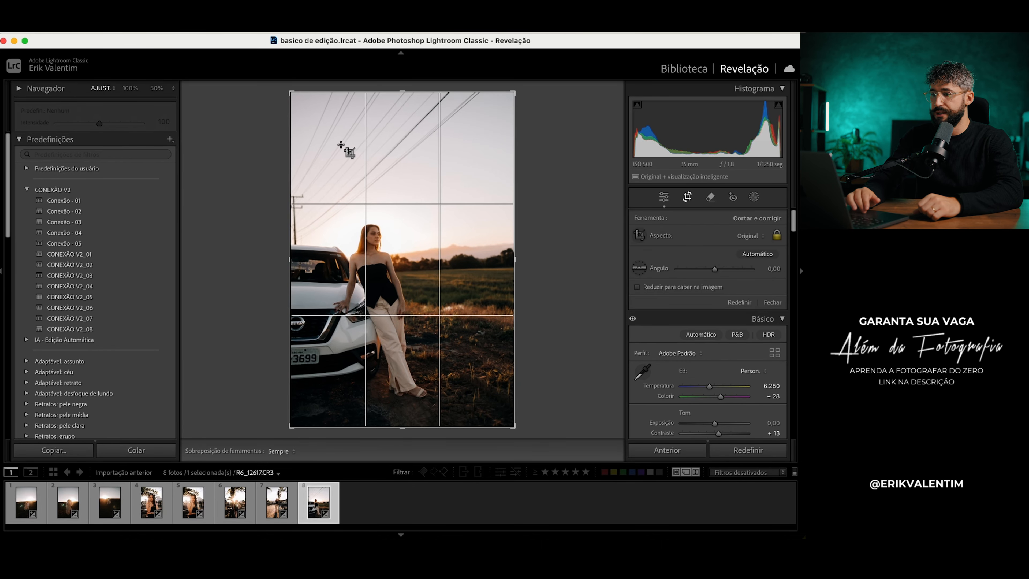
pyautogui.moveTo(400, 95); pyautogui.dragTo(402, 122)
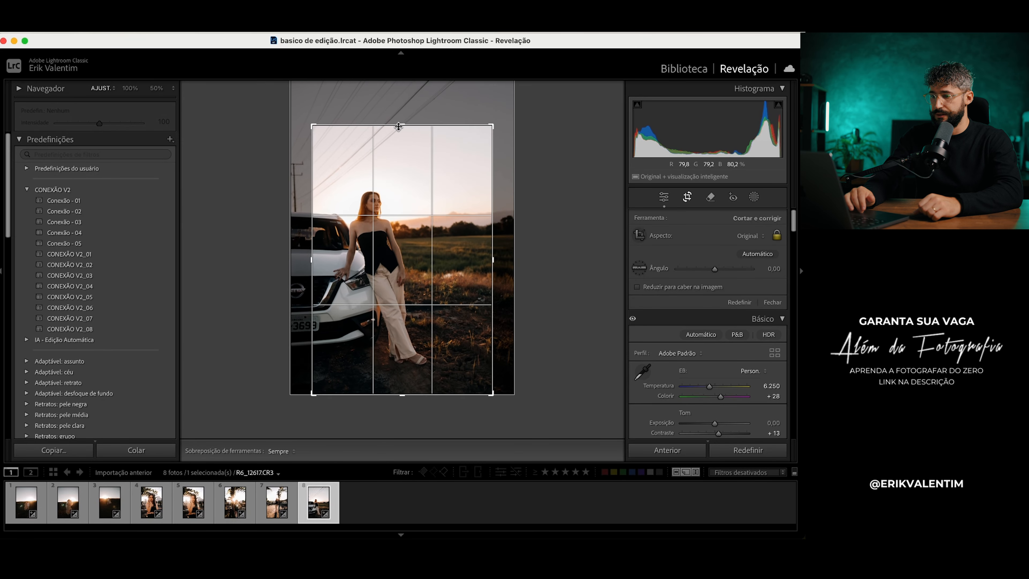
pyautogui.moveTo(404, 226); pyautogui.dragTo(403, 224)
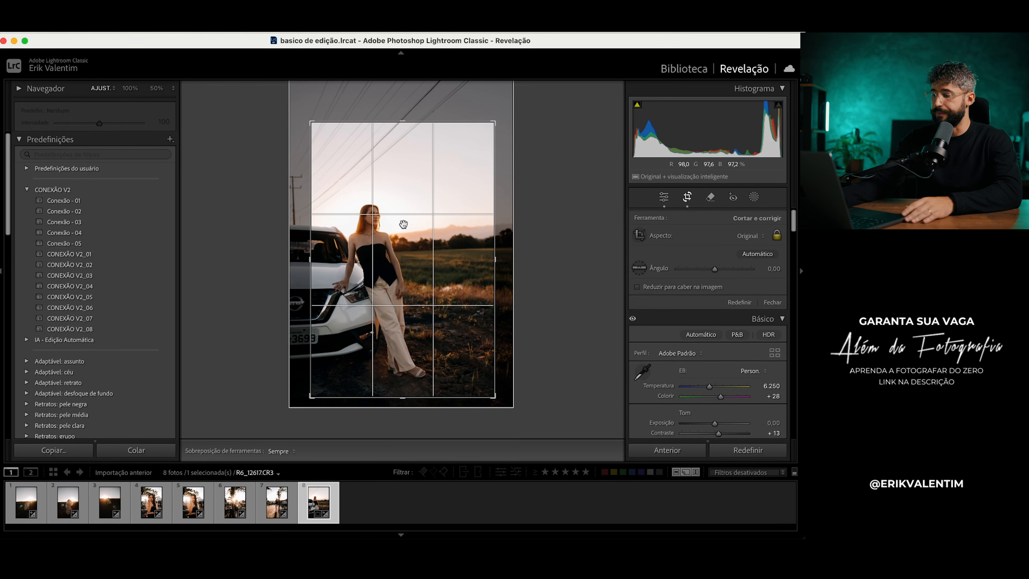
pyautogui.press('Return')
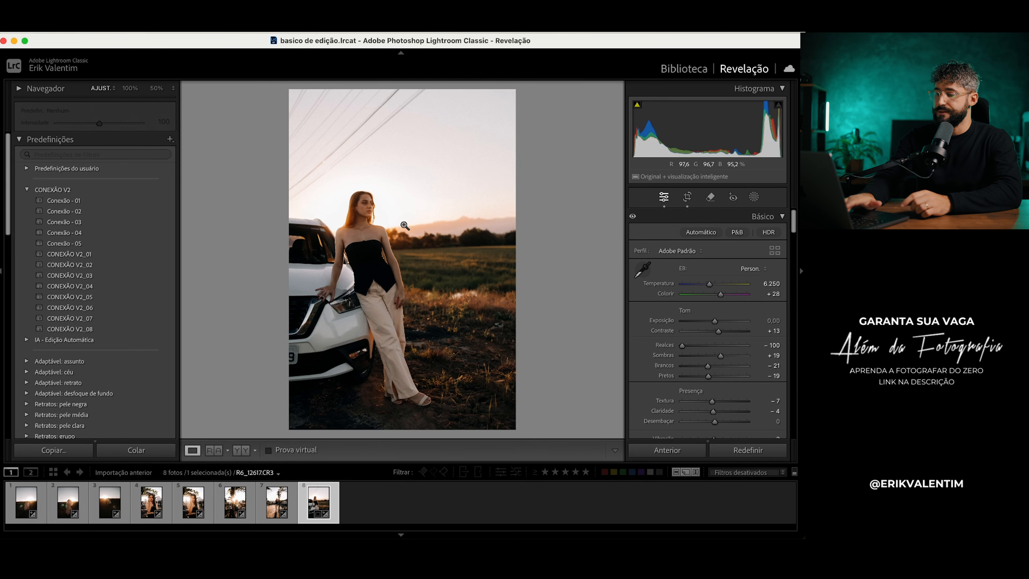
# Reopen the eighth photo's crop, try a slight change of its angle and undo it
pyautogui.press('r')
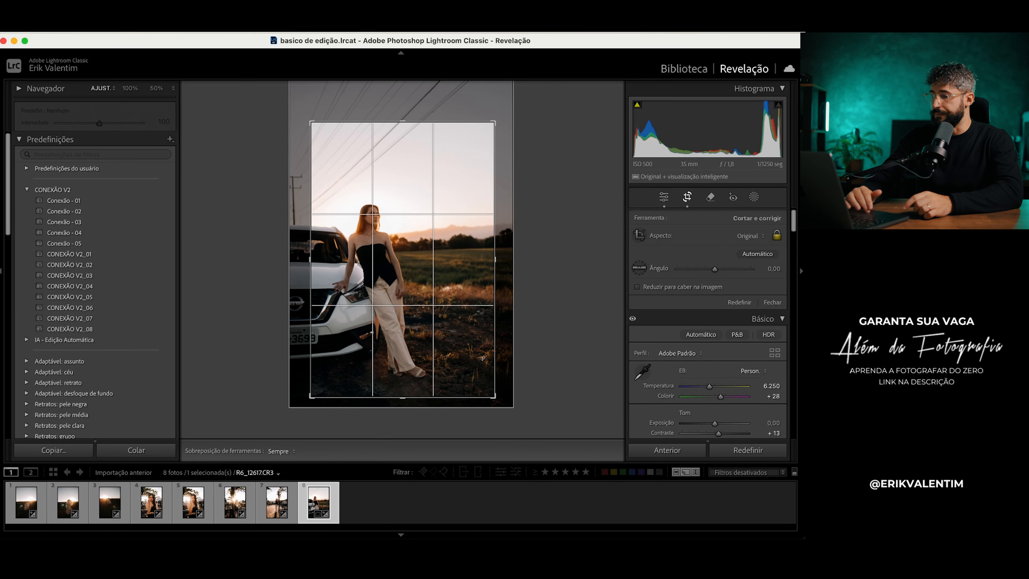
pyautogui.moveTo(402, 407)
pyautogui.mouseDown()
pyautogui.moveTo(421, 408)
pyautogui.moveTo(391, 406)
pyautogui.moveTo(403, 405)
pyautogui.mouseUp()
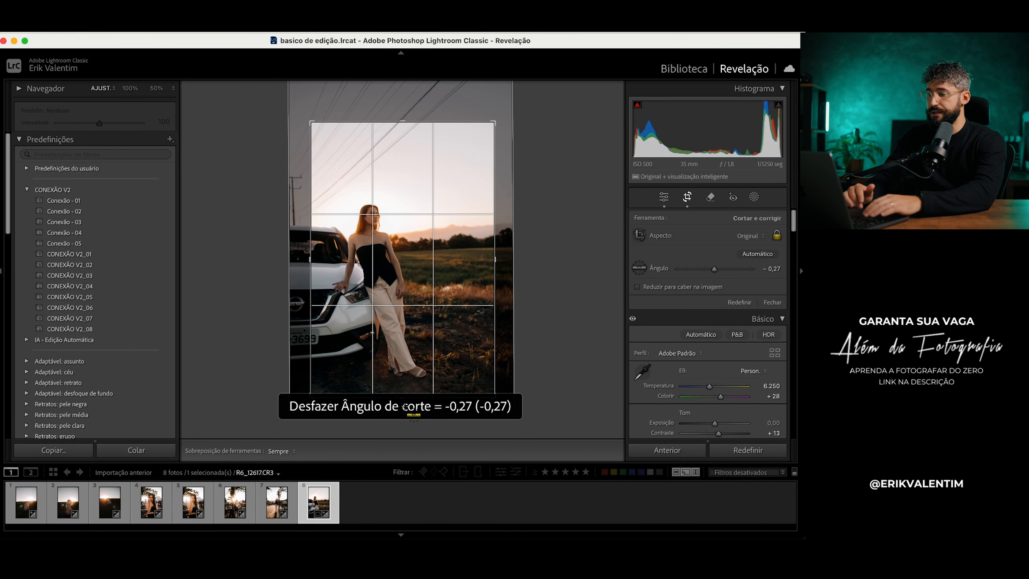
pyautogui.press('Return')
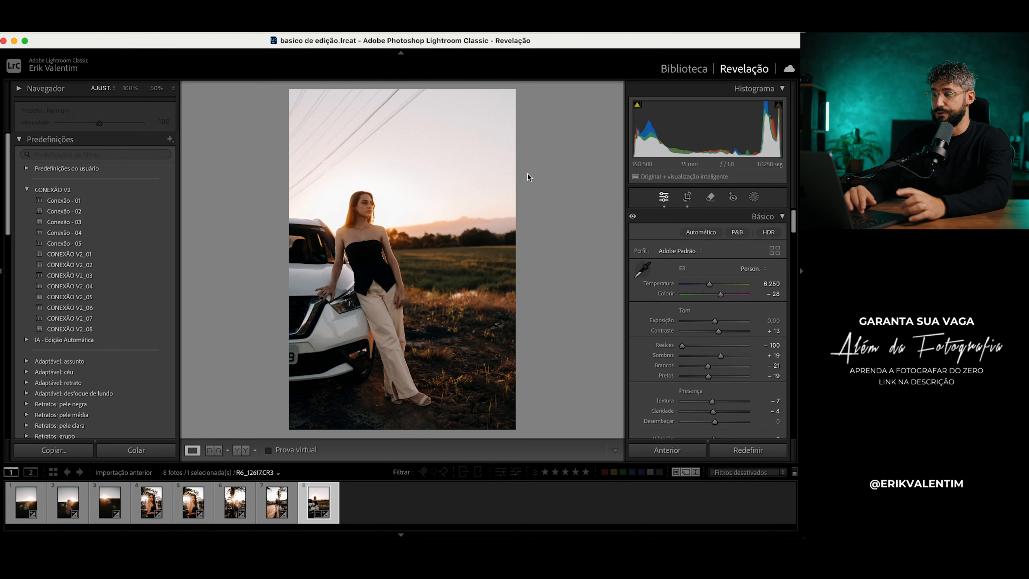
# Examine the mask options for Pessoa 1, including Pessoa inteira, Pele facial, Pele corporal and Sobrancelhas, without creating a mask
pyautogui.click(754, 198)
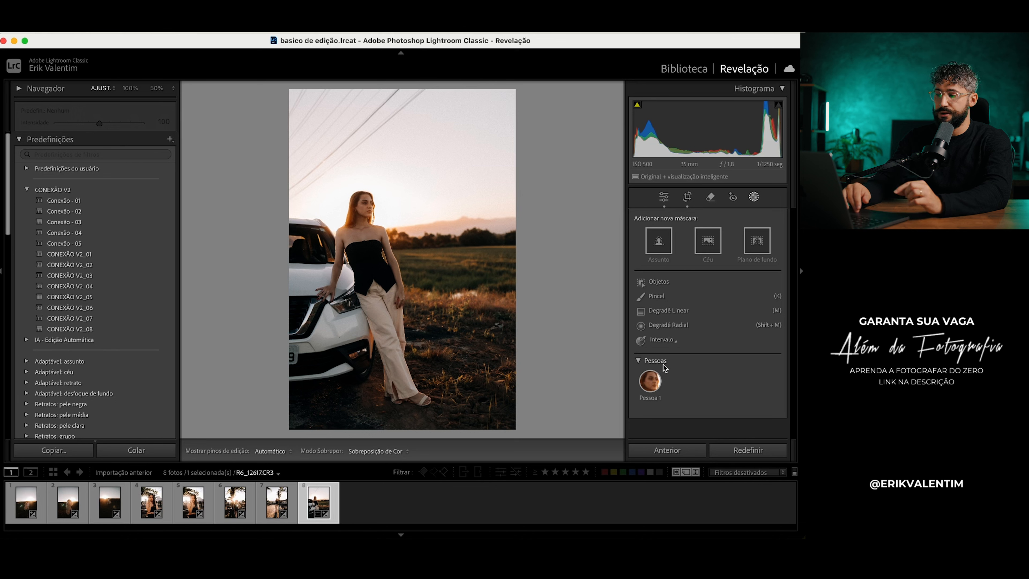
pyautogui.moveTo(655, 380)
pyautogui.click(650, 381)
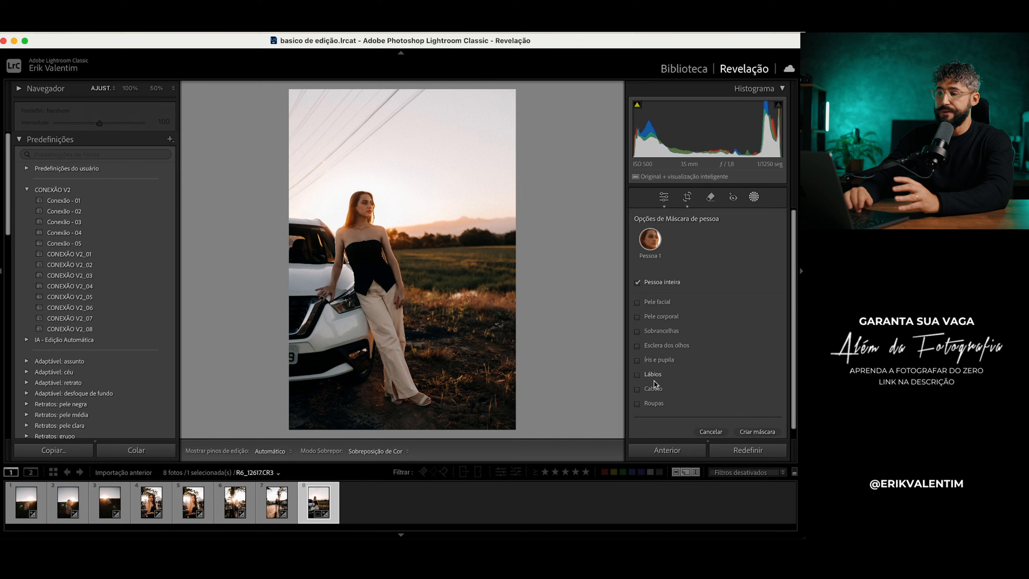
pyautogui.moveTo(642, 287)
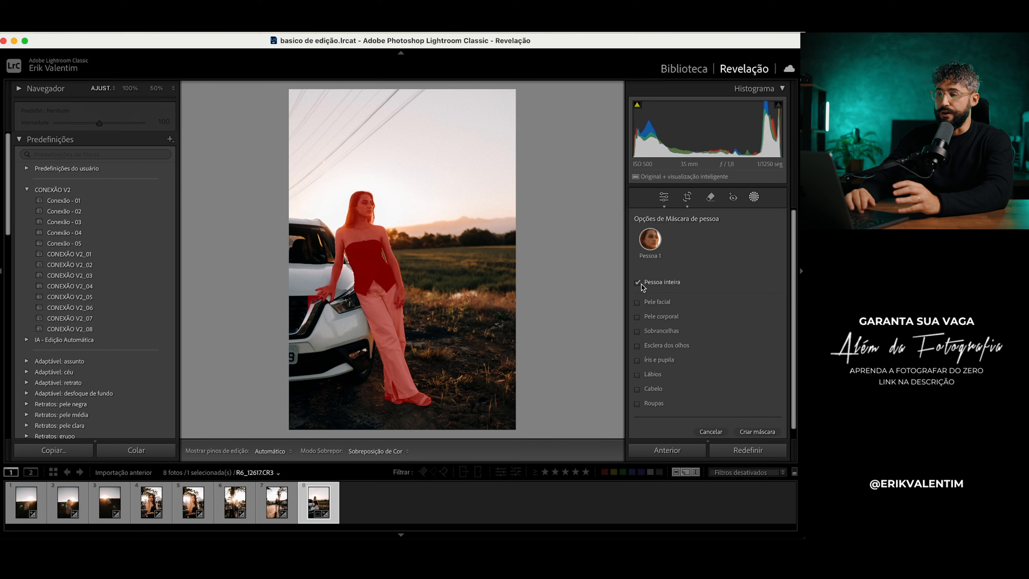
pyautogui.click(657, 283)
pyautogui.click(657, 303)
pyautogui.click(660, 318)
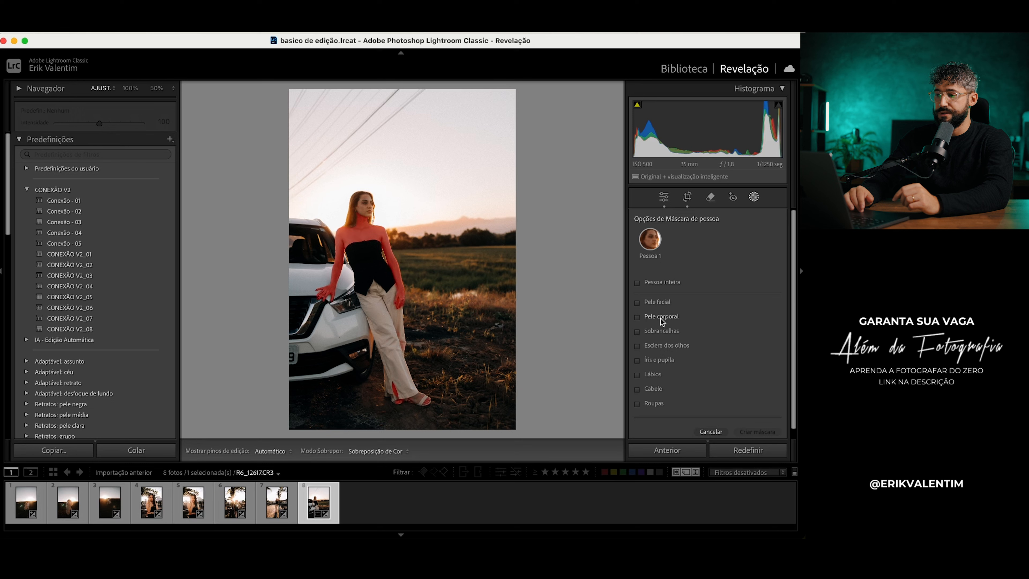
pyautogui.click(660, 318)
pyautogui.click(660, 331)
pyautogui.click(660, 331)
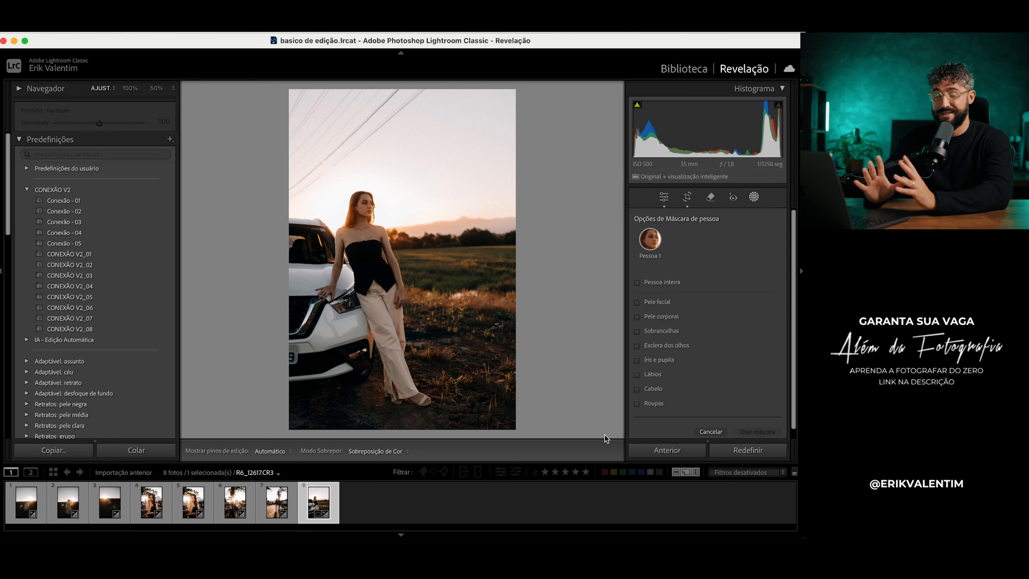
pyautogui.click(711, 431)
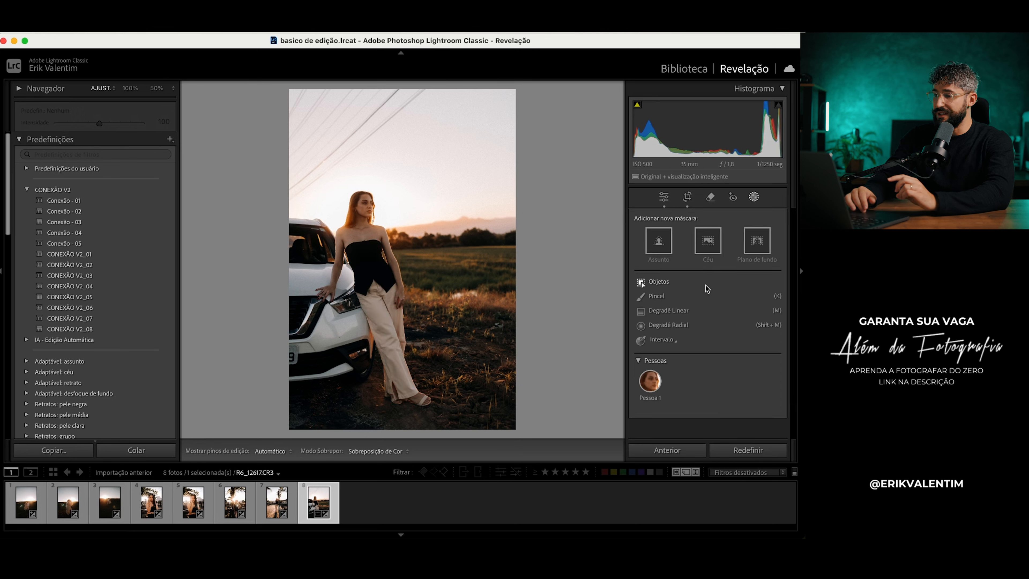
pyautogui.click(657, 297)
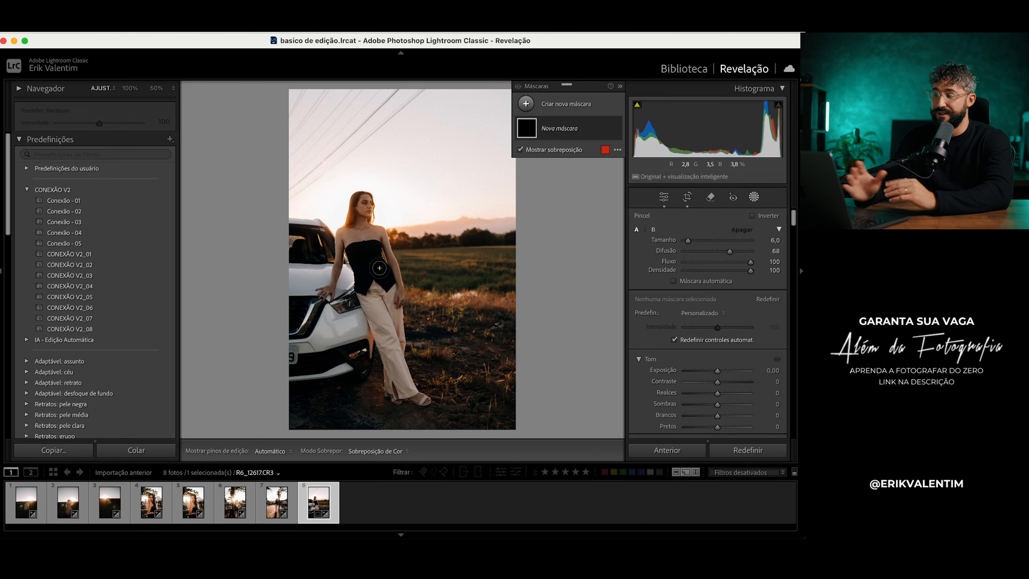
pyautogui.click(753, 197)
pyautogui.click(754, 197)
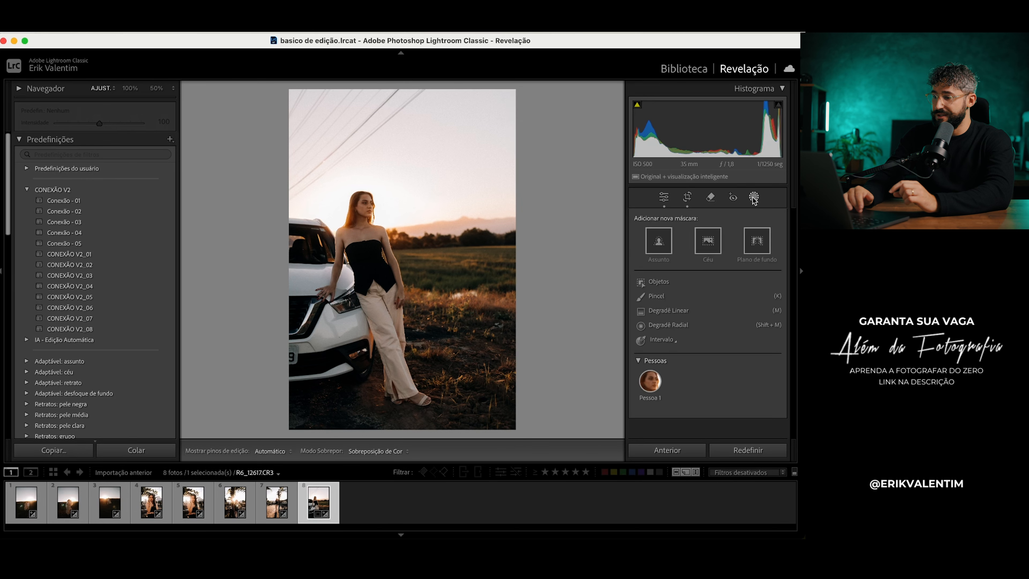
# Create a mask covering the whole of Pessoa 1 (Pessoa inteira) on the eighth photo
pyautogui.click(650, 383)
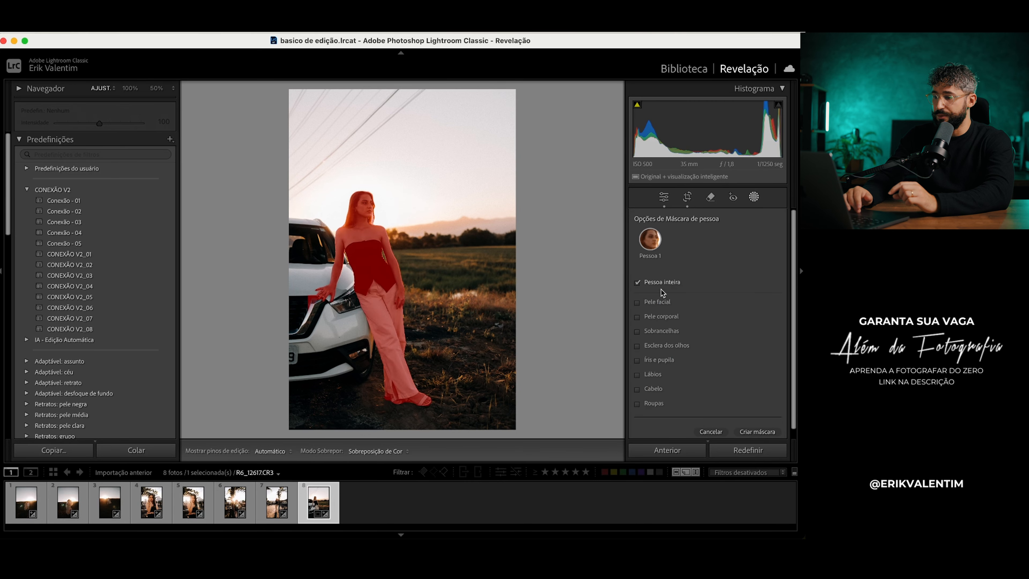
pyautogui.click(672, 285)
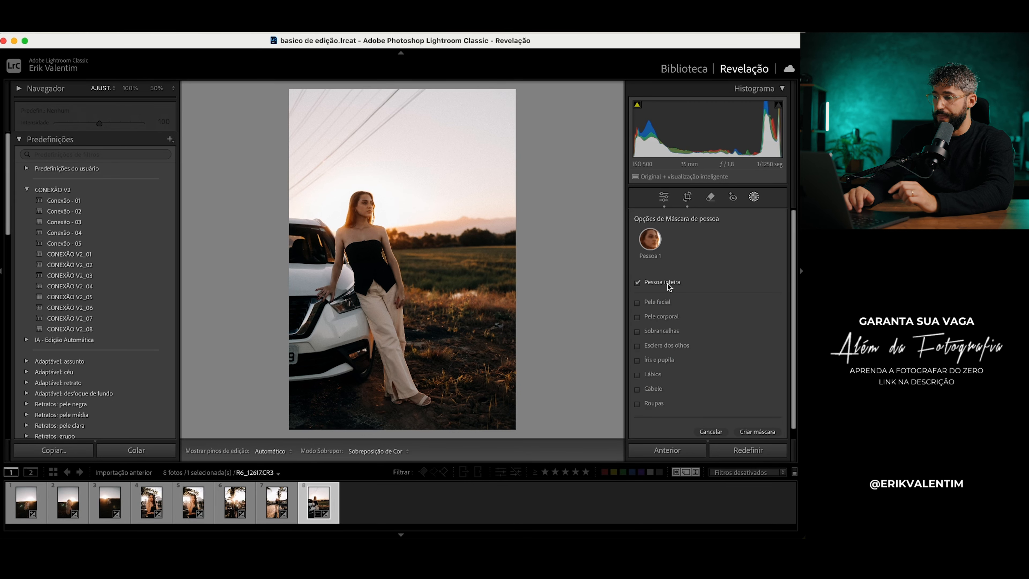
pyautogui.click(669, 285)
pyautogui.click(745, 432)
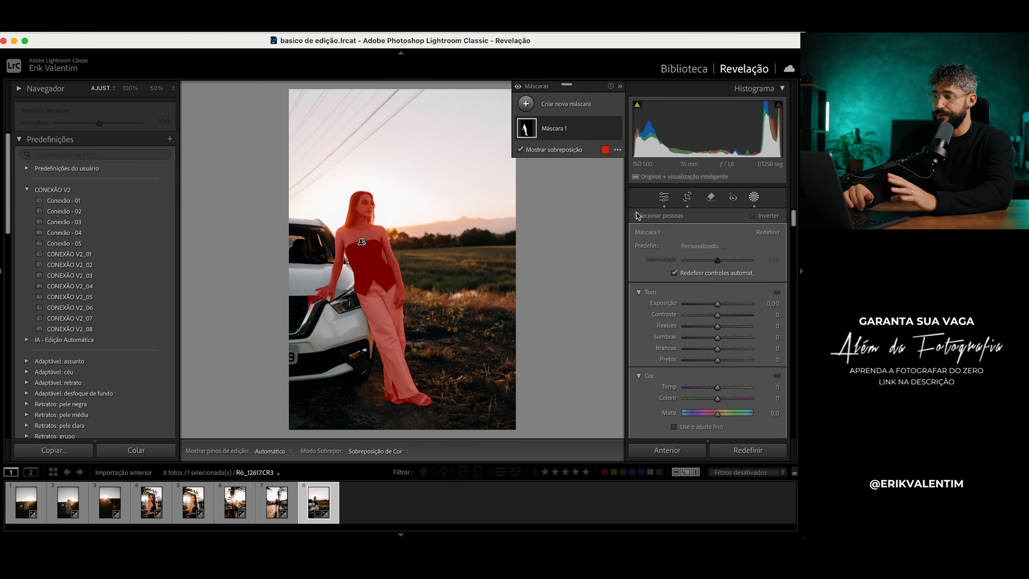
# Set the exposure of the mask on the woman to 0,17 and the photo's overall exposure to −0,65
pyautogui.moveTo(716, 304); pyautogui.dragTo(719, 303)
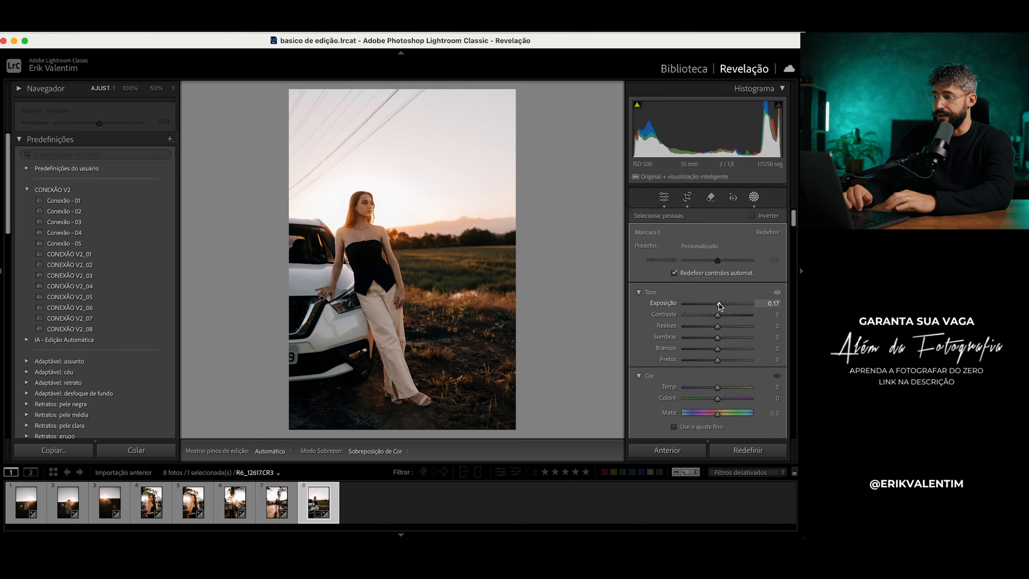
pyautogui.click(753, 197)
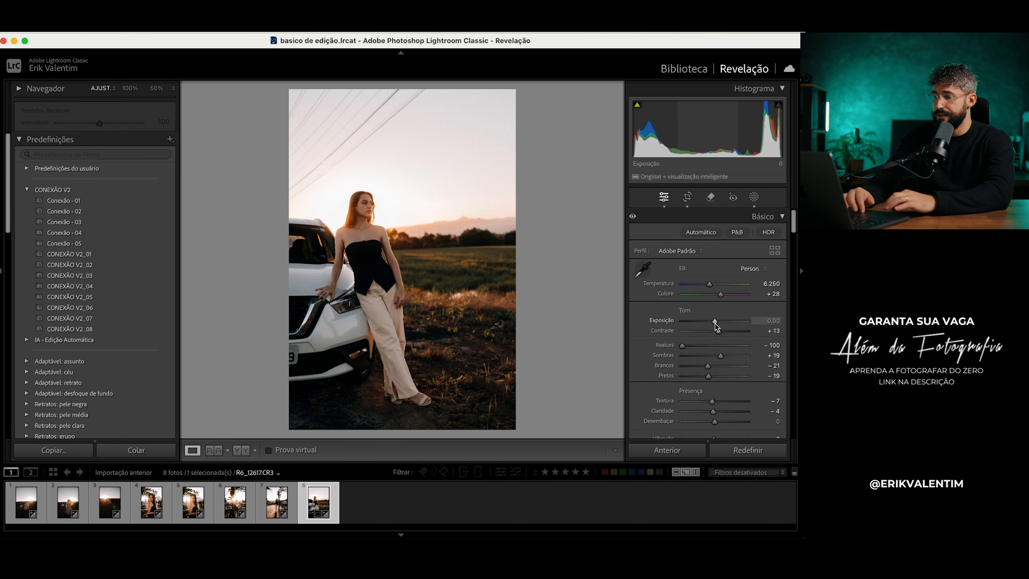
pyautogui.moveTo(714, 323); pyautogui.dragTo(714, 323)
pyautogui.moveTo(712, 322); pyautogui.dragTo(711, 322)
# Raise the exposure of the mask on the woman further and delete that mask
pyautogui.click(753, 197)
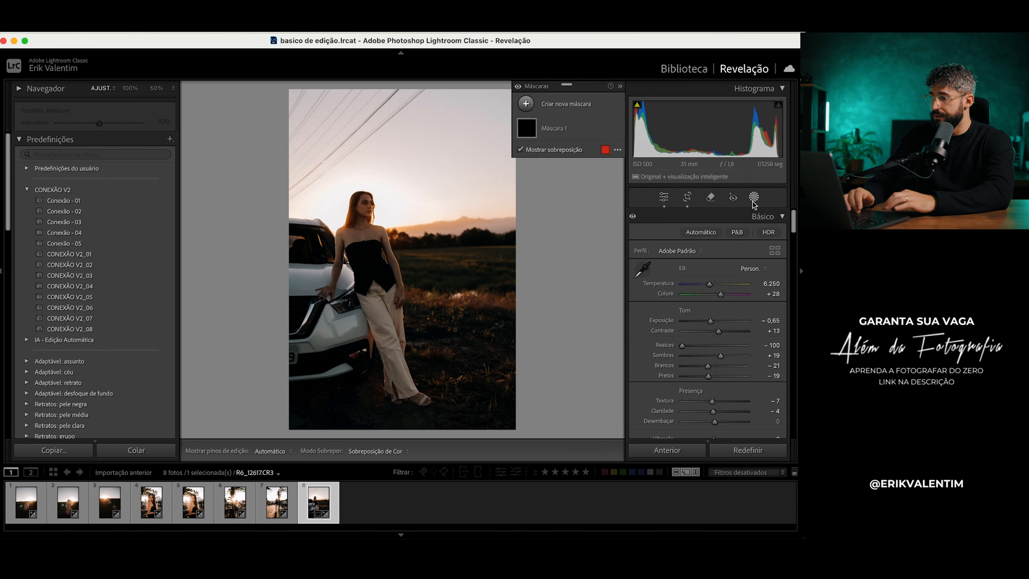
pyautogui.click(550, 127)
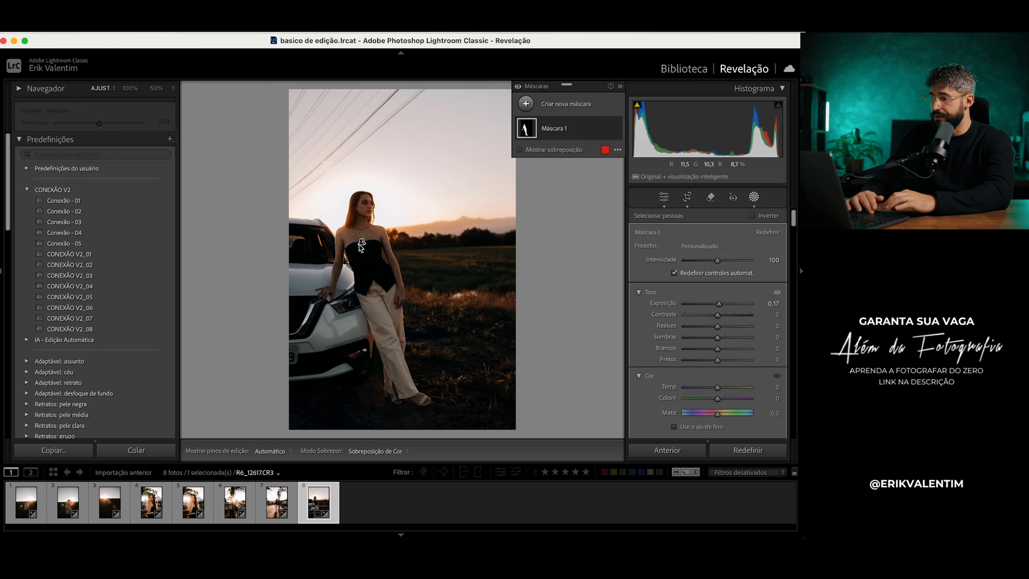
pyautogui.moveTo(723, 303); pyautogui.dragTo(724, 304)
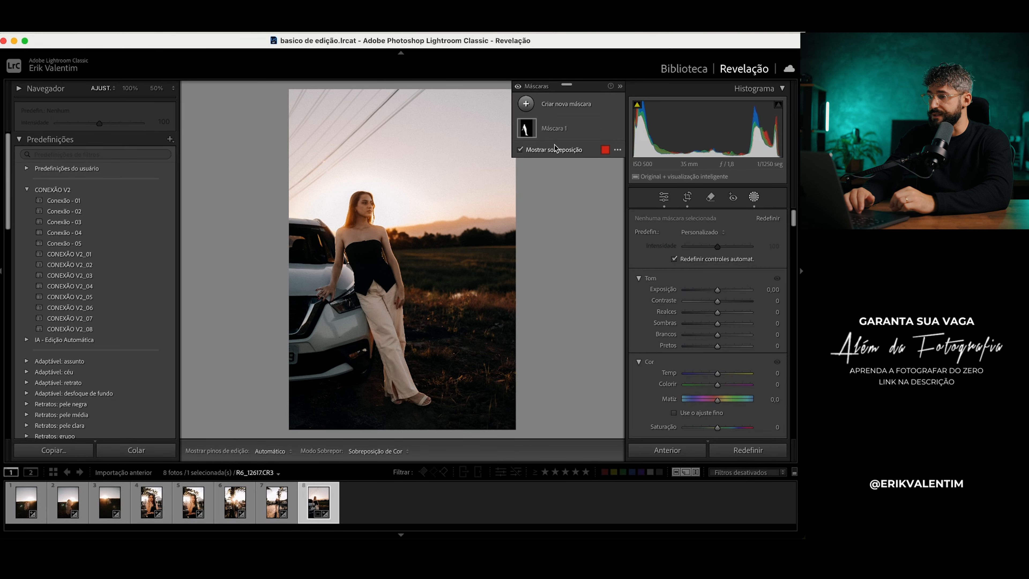
pyautogui.click(605, 128)
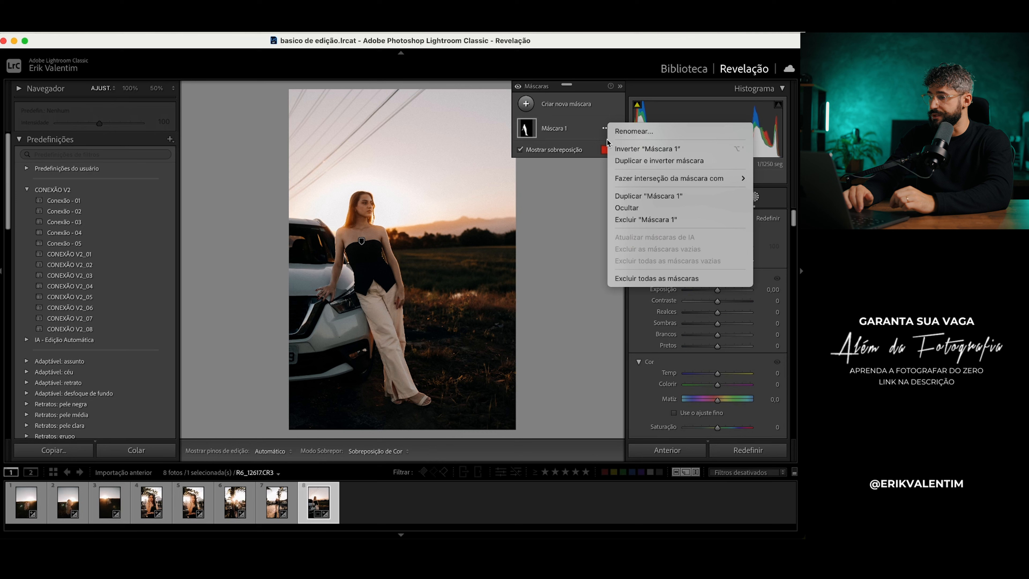
pyautogui.click(646, 219)
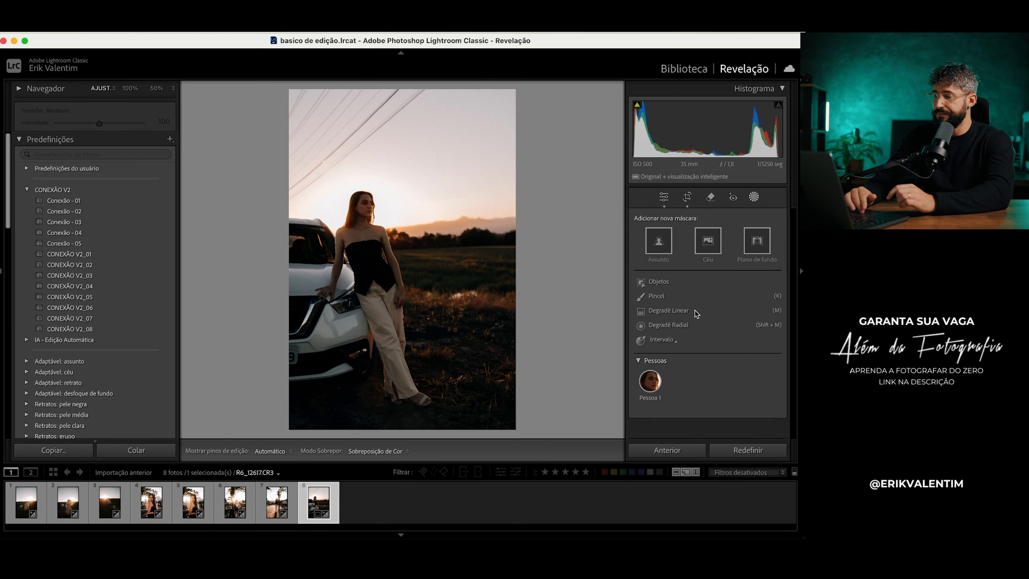
# Try an oval radial gradient mask around the woman with exposure 0,84, and delete it
pyautogui.click(667, 324)
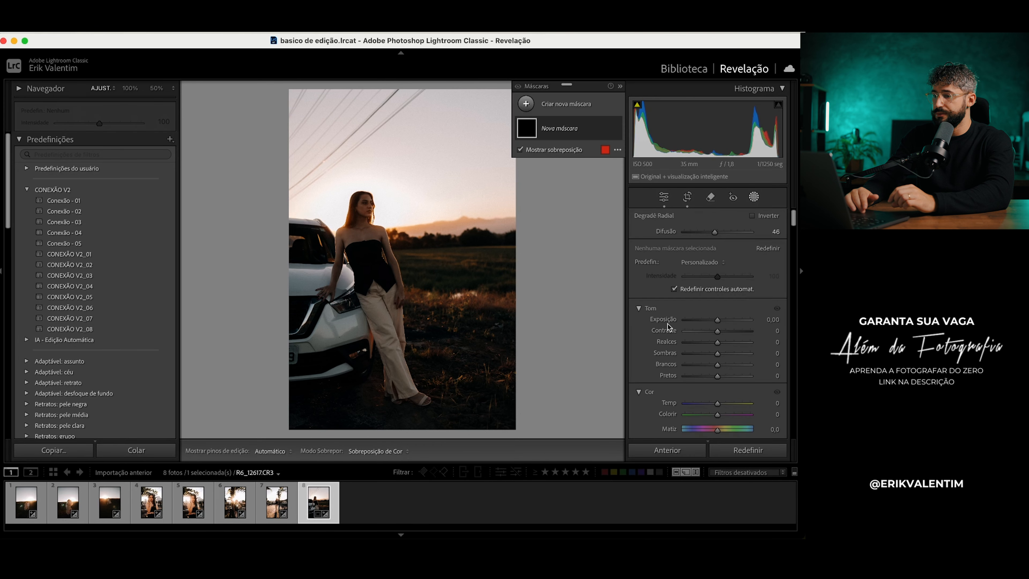
pyautogui.moveTo(378, 263); pyautogui.dragTo(458, 401)
pyautogui.moveTo(378, 412); pyautogui.dragTo(389, 412)
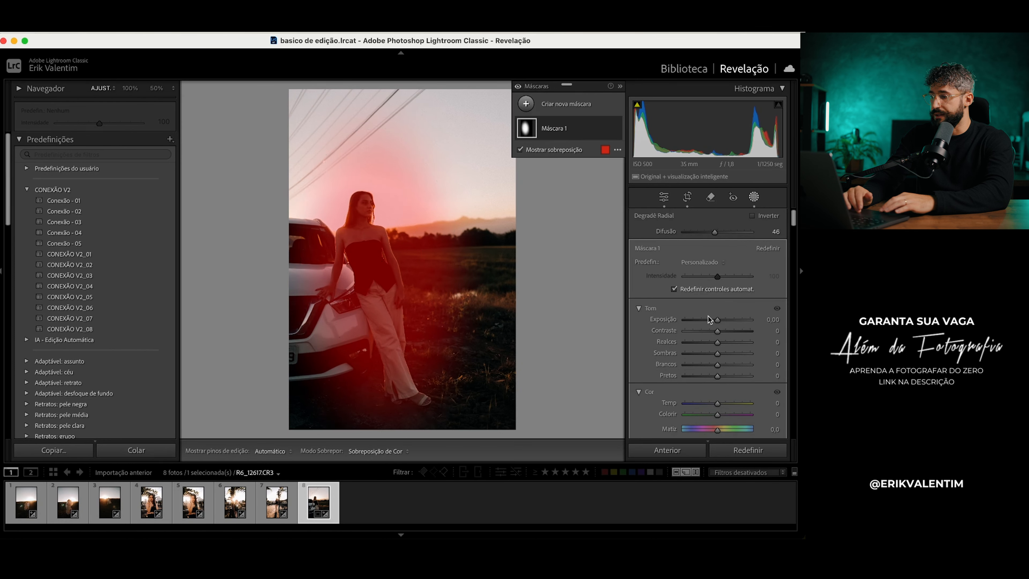
pyautogui.moveTo(718, 322); pyautogui.dragTo(724, 322)
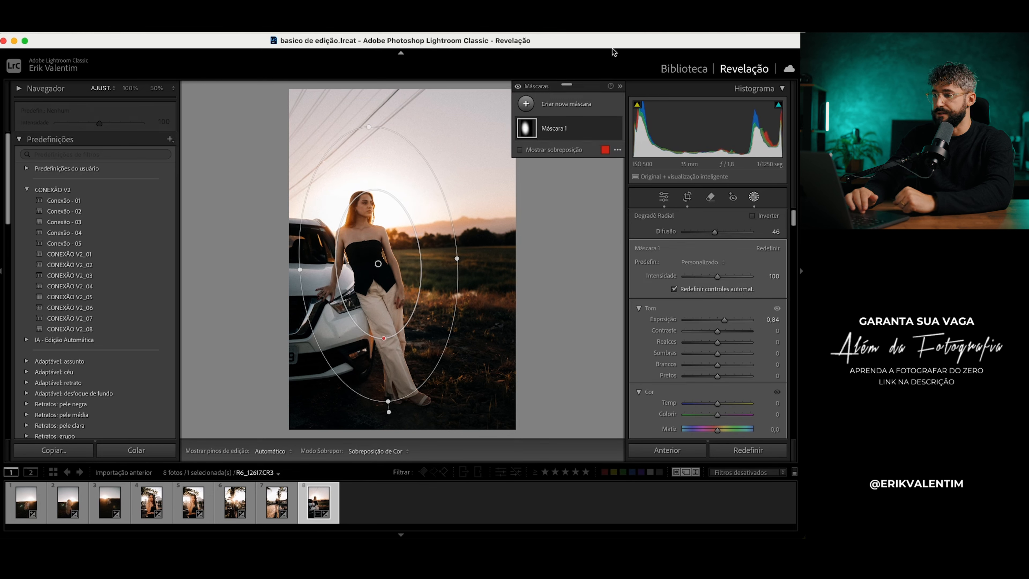
pyautogui.rightClick(604, 130)
pyautogui.click(653, 224)
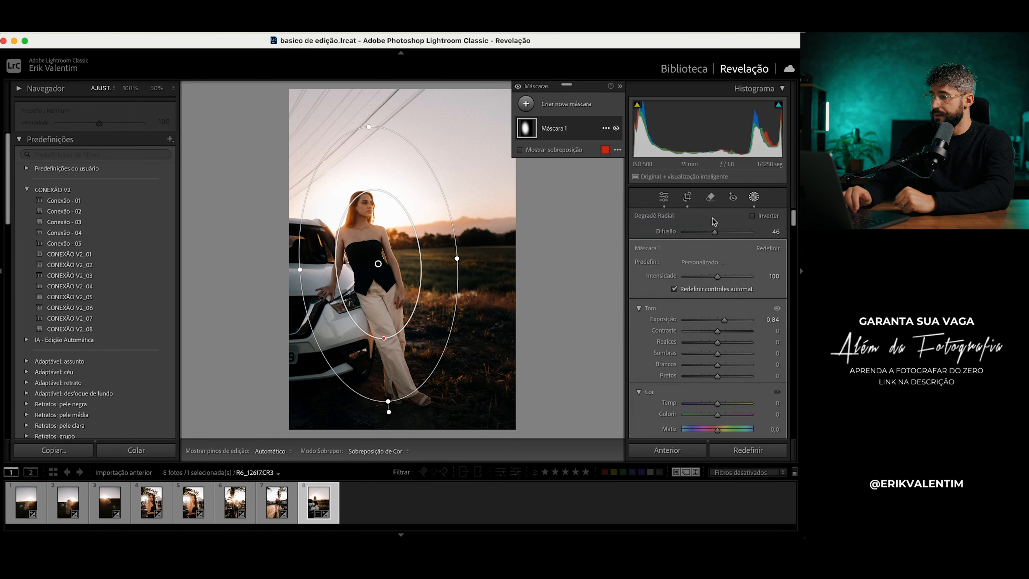
# Add a linear gradient mask from the photo's lower right toward the woman with exposure −0,20, and reset the overall exposure to 0,00
pyautogui.click(672, 309)
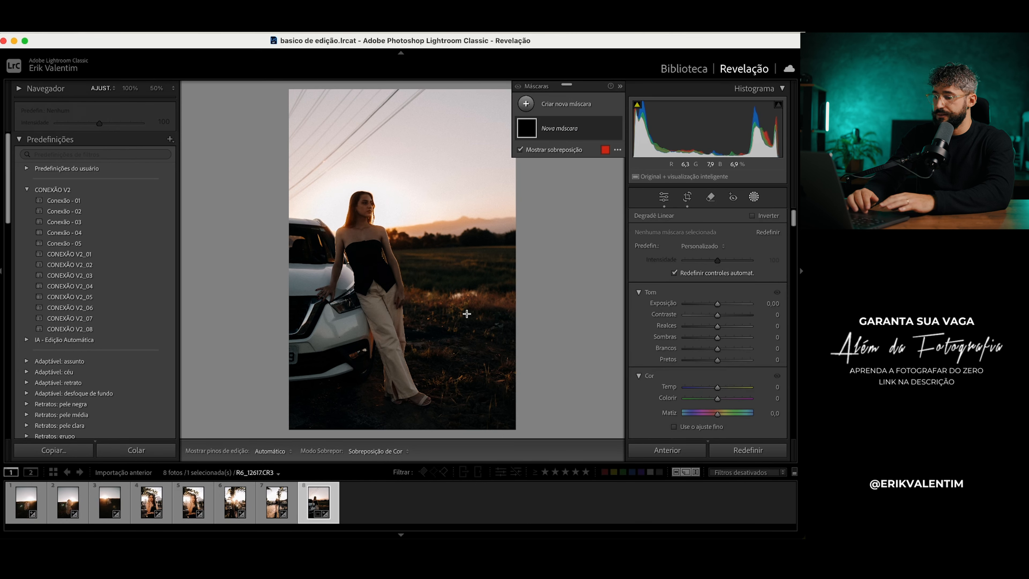
pyautogui.moveTo(468, 313); pyautogui.dragTo(362, 259)
pyautogui.moveTo(720, 303); pyautogui.dragTo(718, 302)
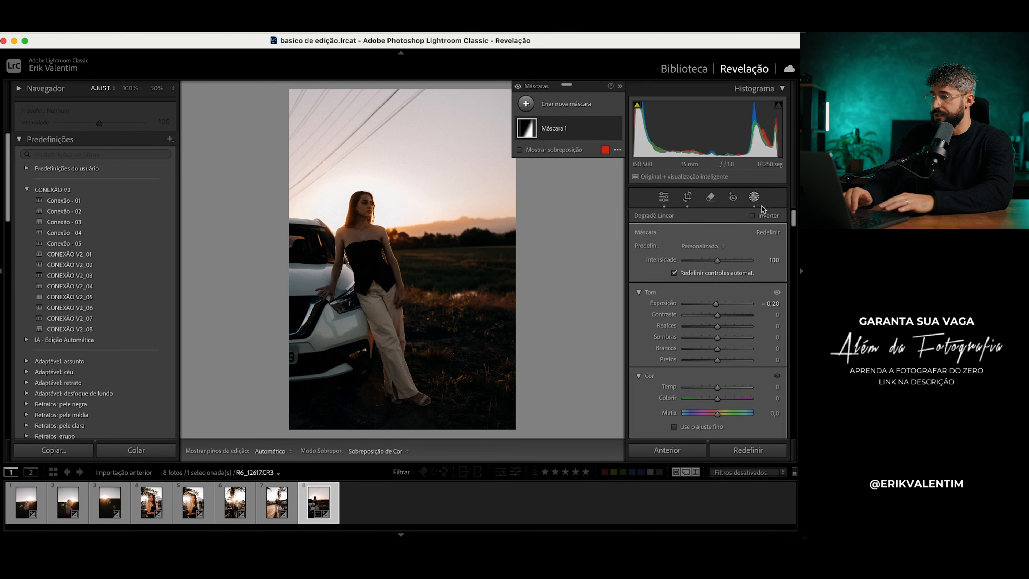
pyautogui.click(754, 198)
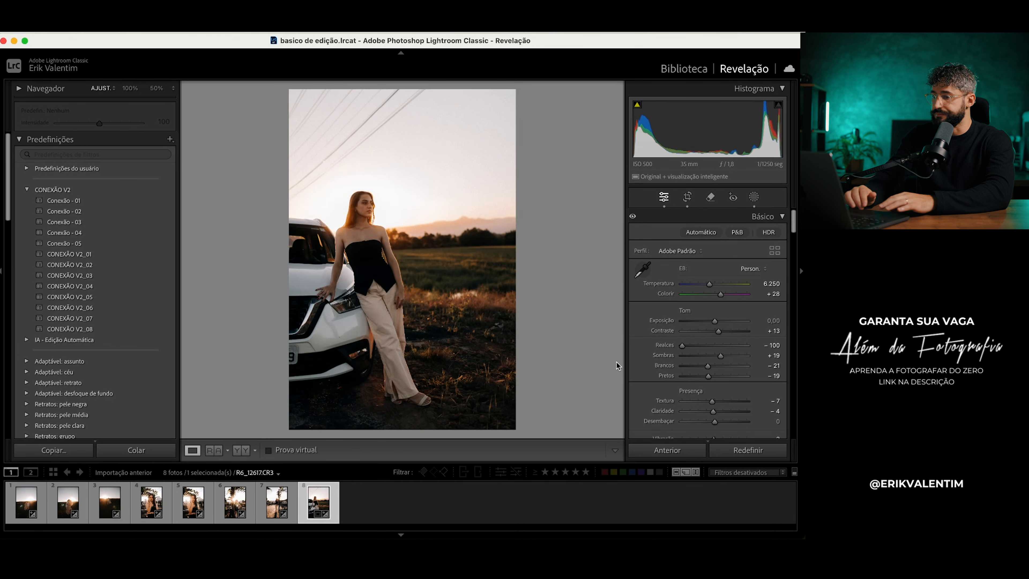
# Reopen the linear gradient mask, shift it slightly toward the car and lower its exposure to darken the ground more
pyautogui.click(753, 196)
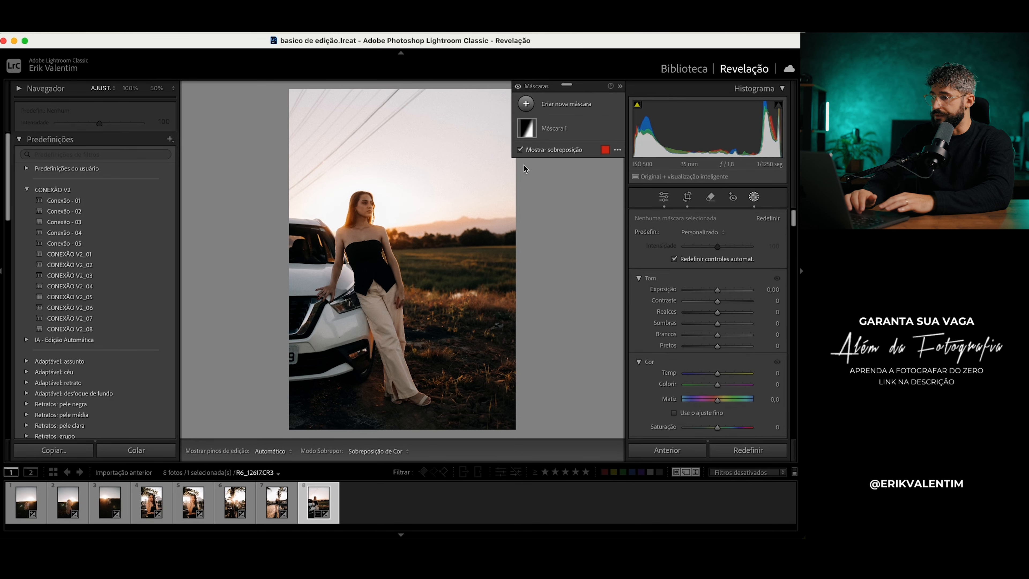
pyautogui.click(528, 128)
pyautogui.moveTo(365, 265); pyautogui.dragTo(347, 253)
pyautogui.moveTo(716, 303); pyautogui.dragTo(708, 303)
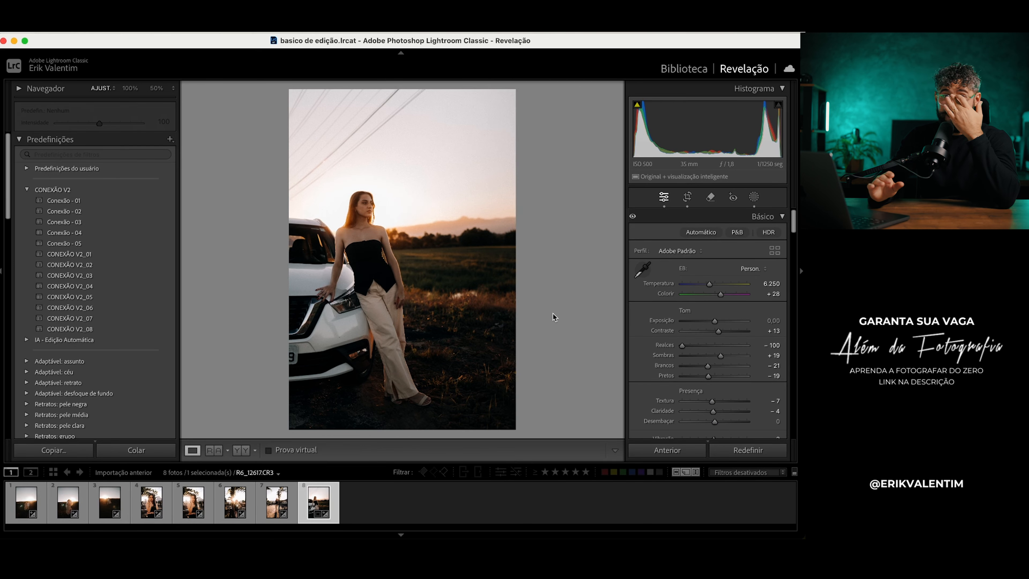